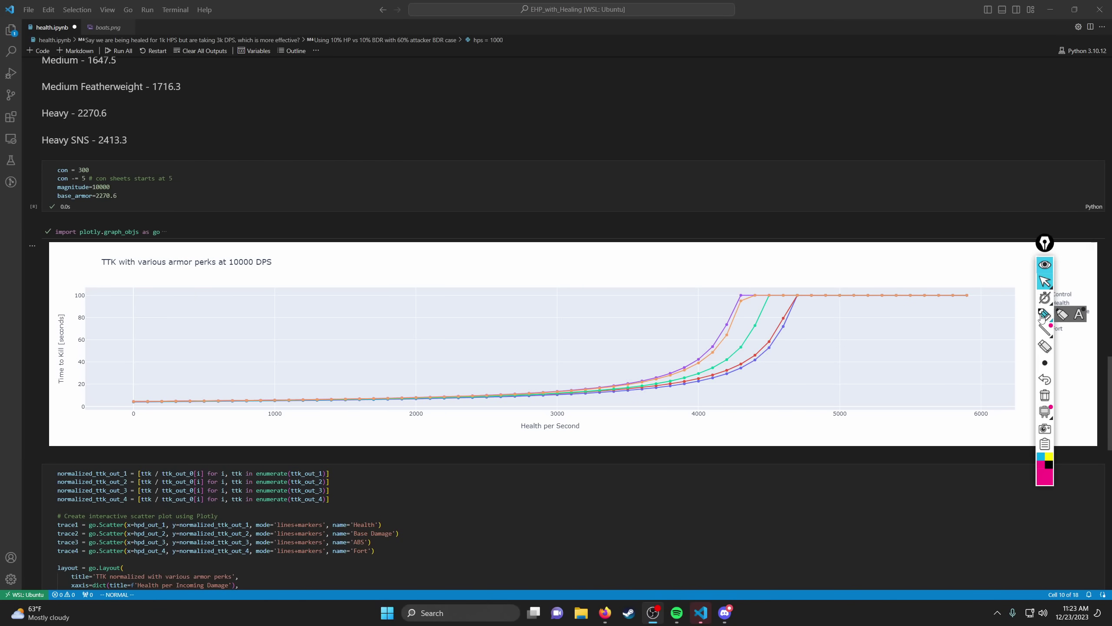
Step: Circle the steep curve rise near 4000–4700 HPS and underline the x-axis, then erase both marks
left_click(1045, 314)
left_click_drag(789, 259, 666, 355)
left_click_drag(711, 411, 710, 208)
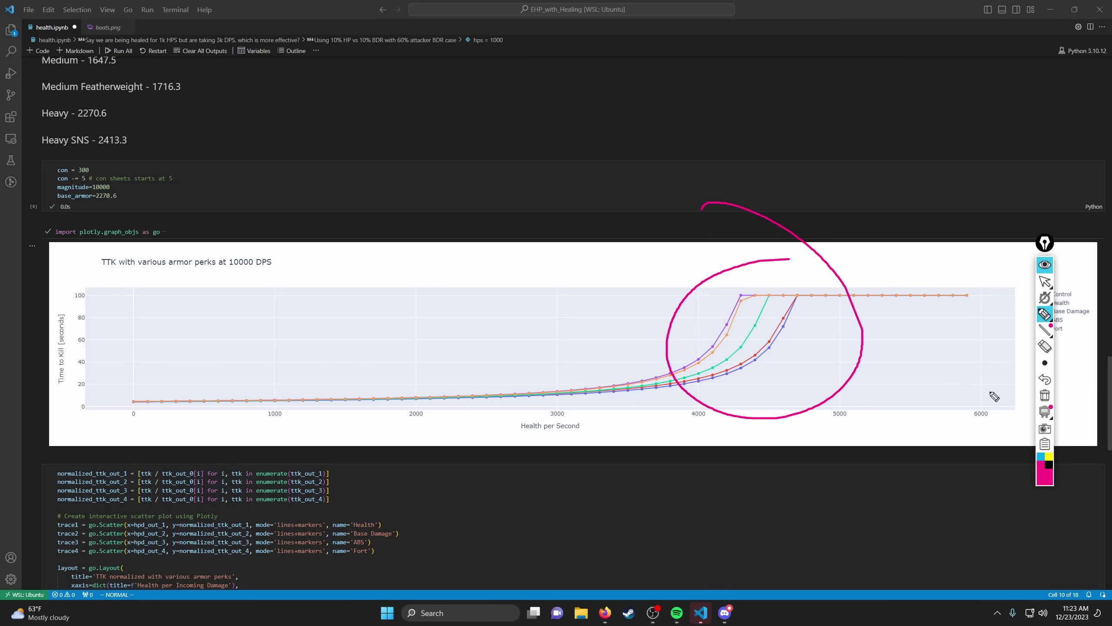
left_click(1045, 395)
mouse_move(1045, 242)
left_mouse_down()
mouse_move(1085, 351)
mouse_move(1085, 383)
left_mouse_up()
left_click(1082, 452)
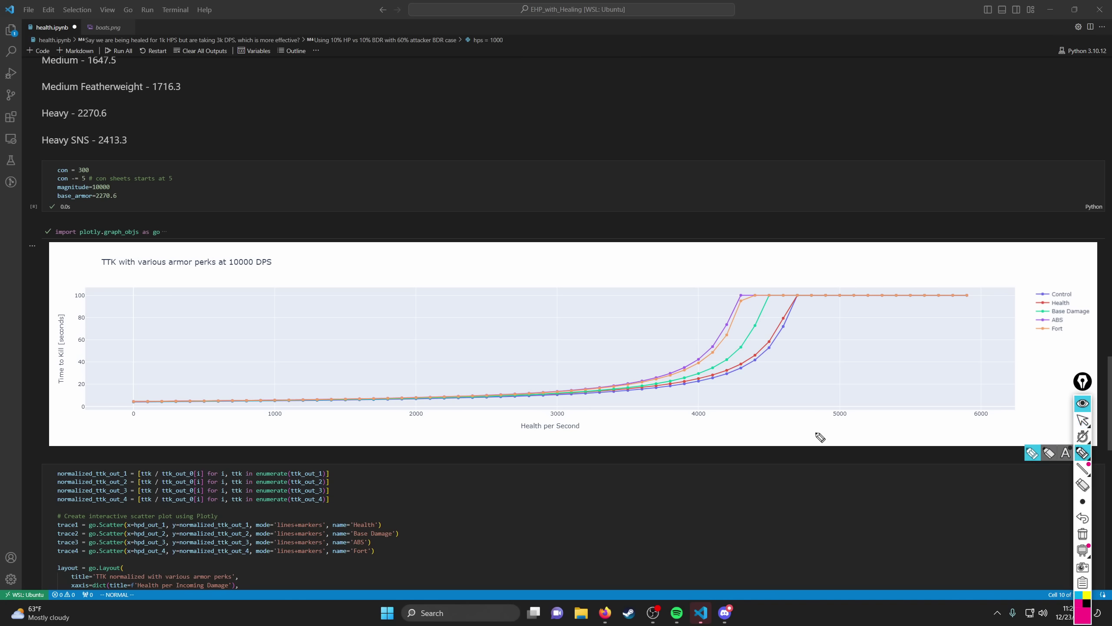
left_click_drag(790, 426, 868, 432)
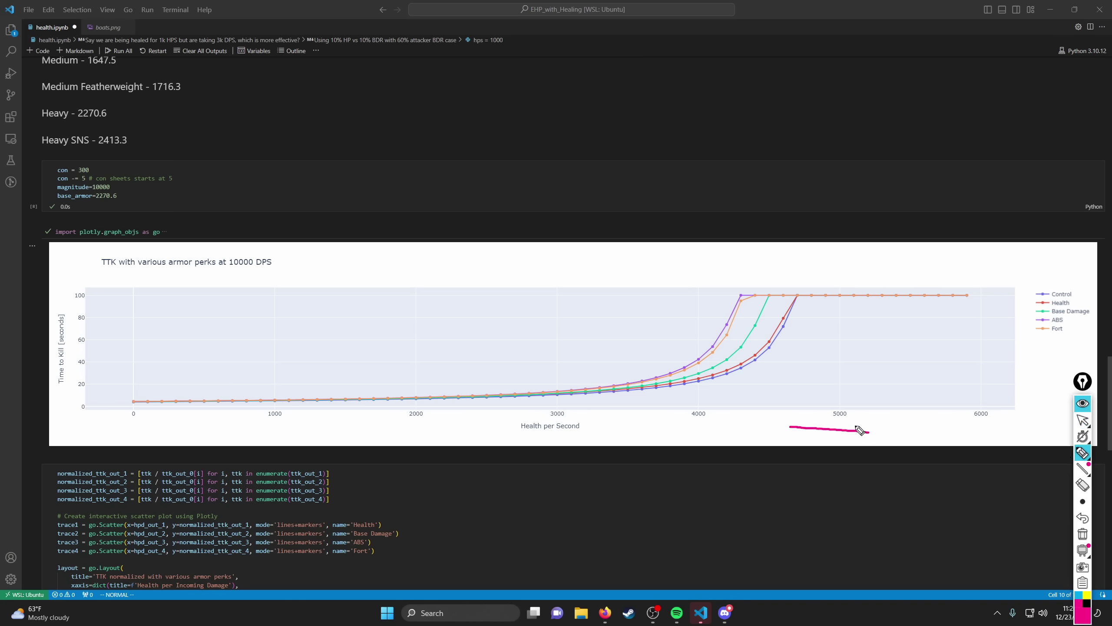
left_click(1082, 534)
key("ctrl+shift+1")
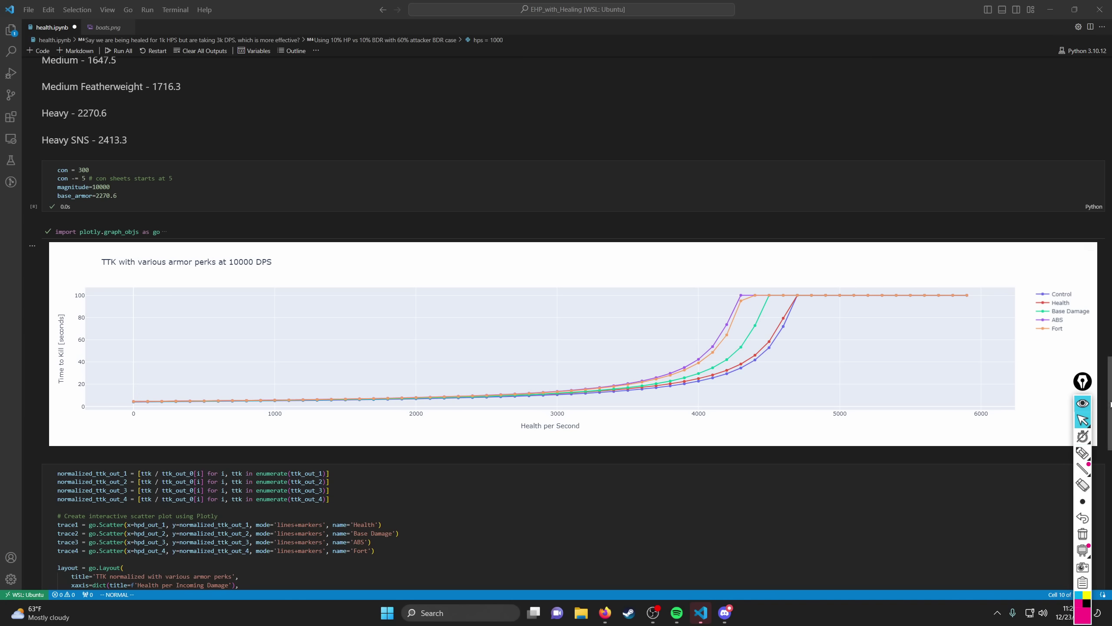
Step: Leave annotation mode and scroll the notebook up to the Get Health cell showing 17093
left_click(1082, 453)
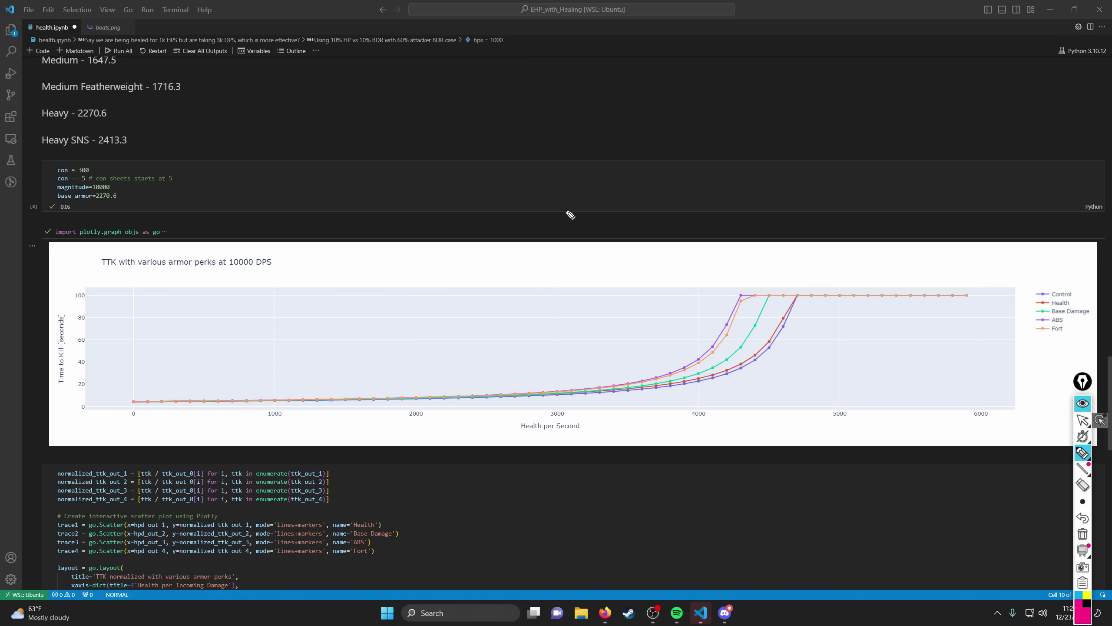
key("ctrl+shift+F1")
scroll(613, 263, "up", 4)
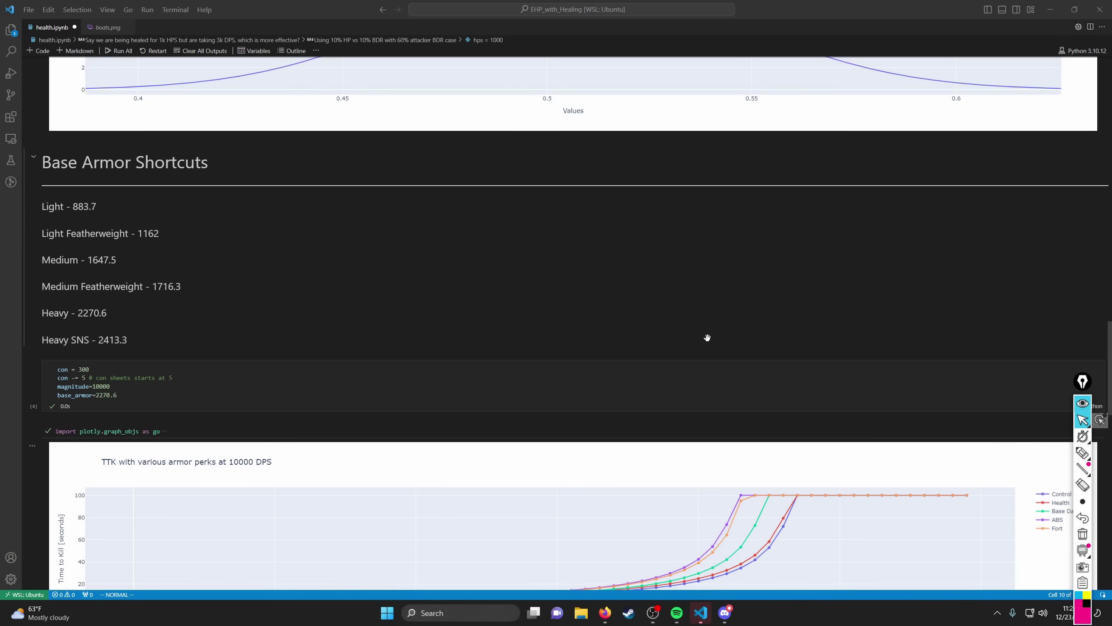
scroll(714, 337, "down", 3)
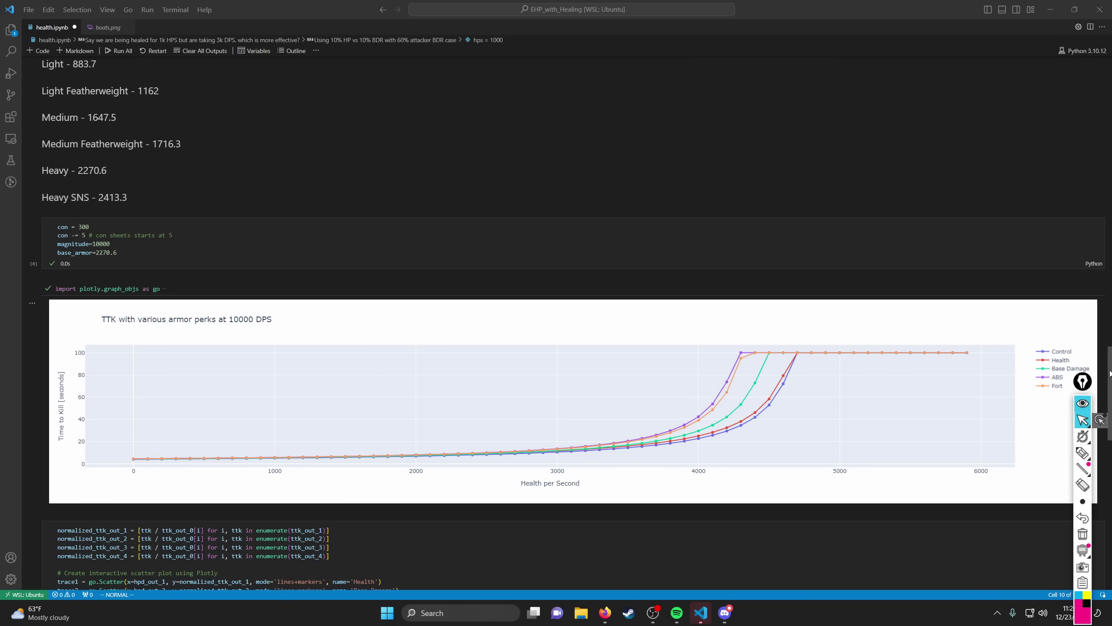
left_click_drag(1110, 372, 1089, 61)
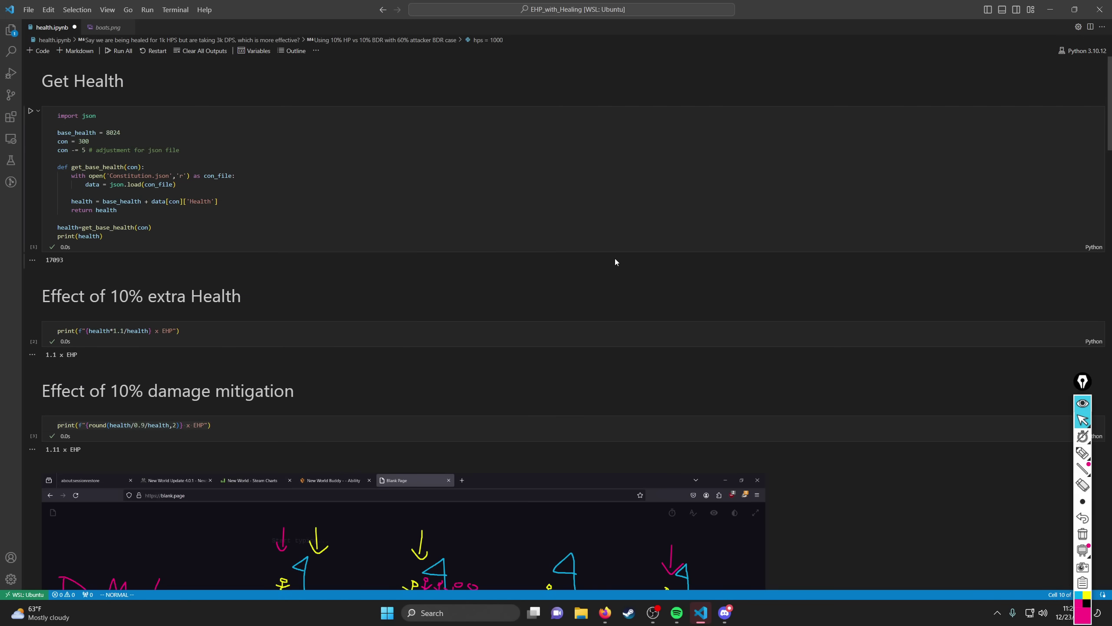
Step: Scroll down to the DMG boat sketch and pick the highlighter for marking it up
scroll(508, 273, "down", 8)
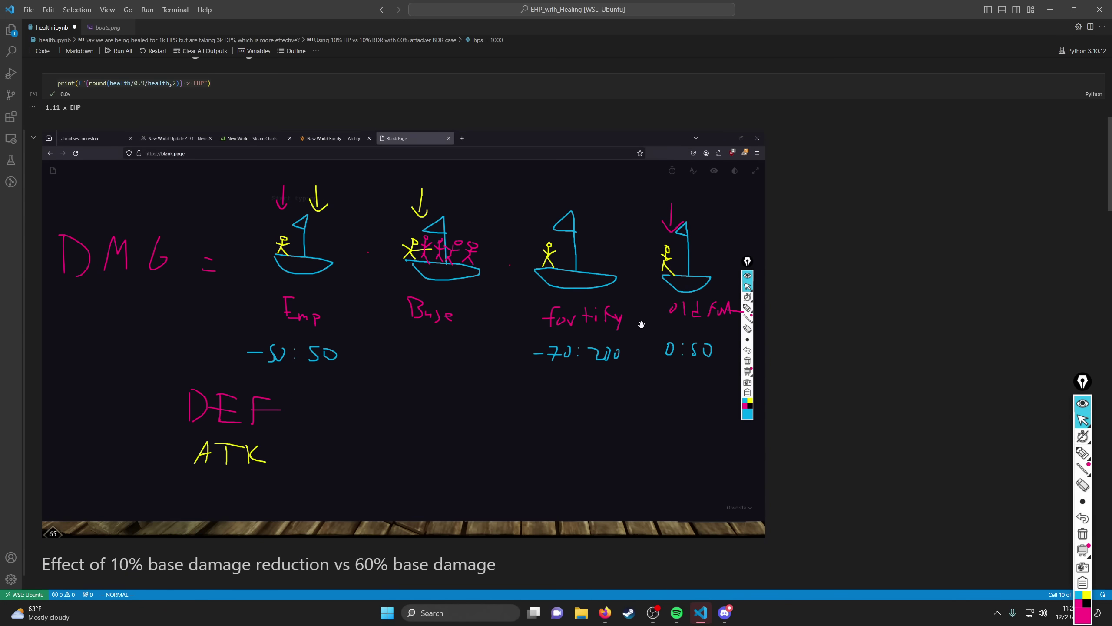
left_click(1082, 453)
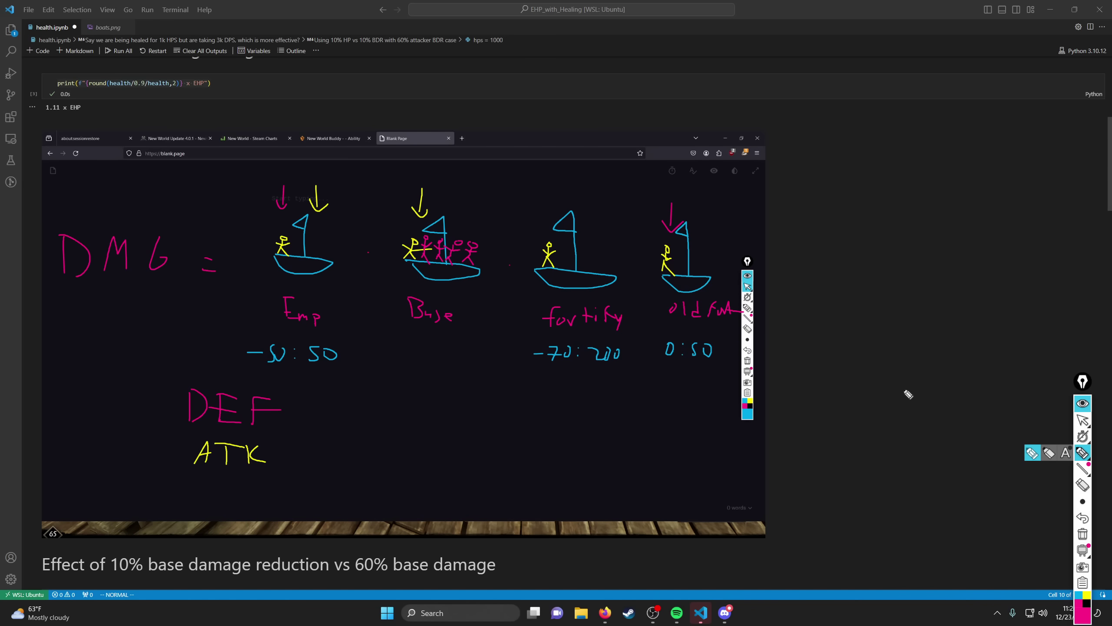
Step: Expand the collapsed hps = 1000 cell under the healing-vs-damage question and re-render the markdown
key("ctrl+shift+1")
scroll(782, 383, "down", 2)
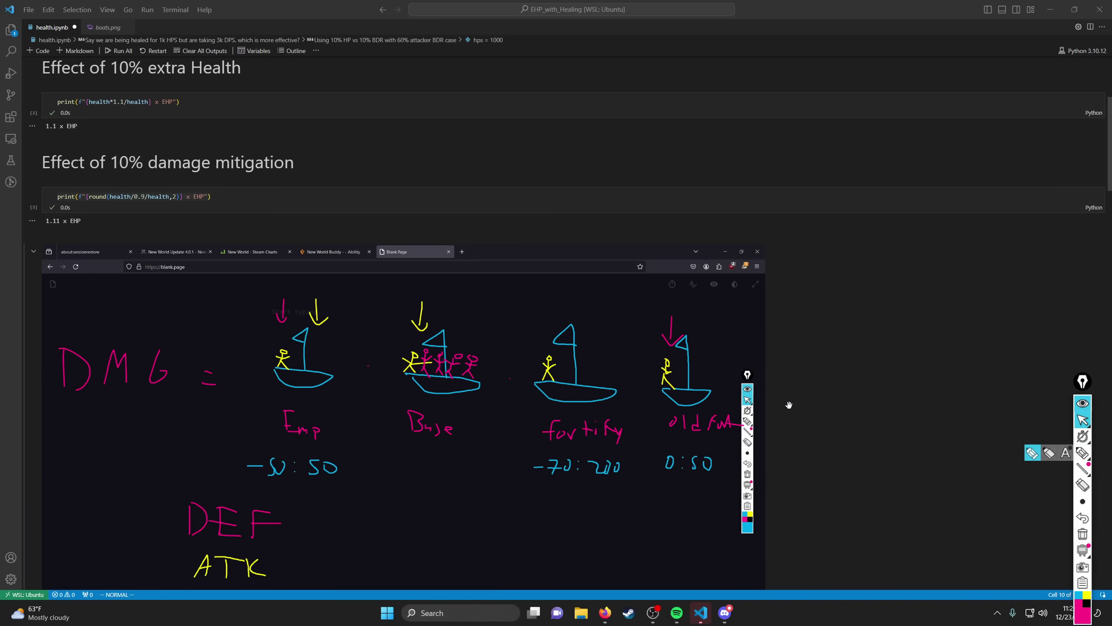
scroll(784, 394, "down", 7)
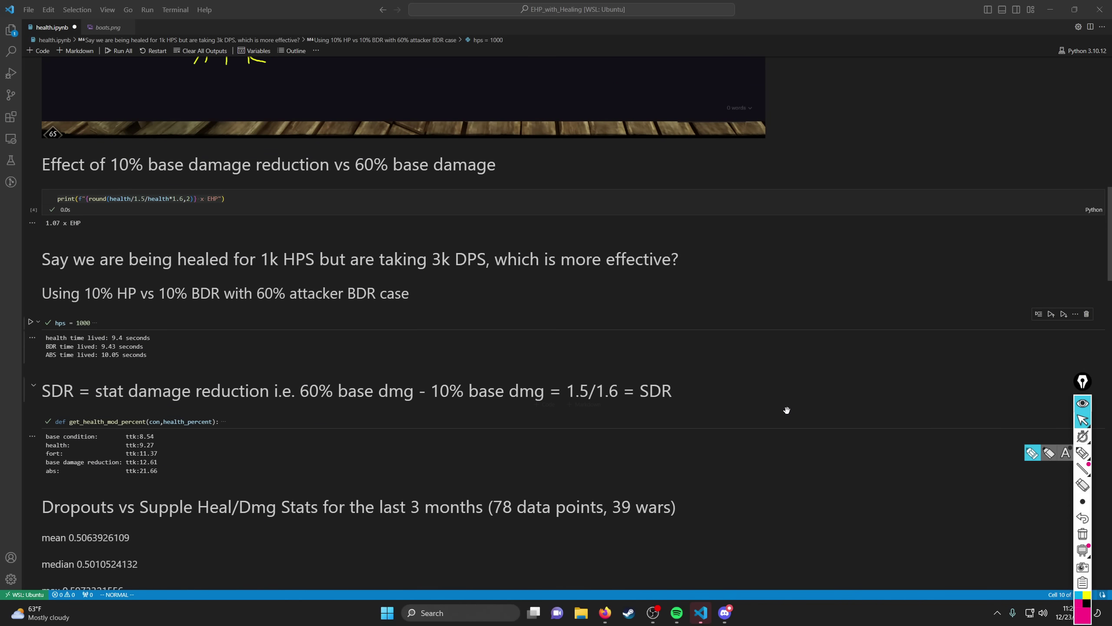
left_click(348, 312)
double_click(348, 313)
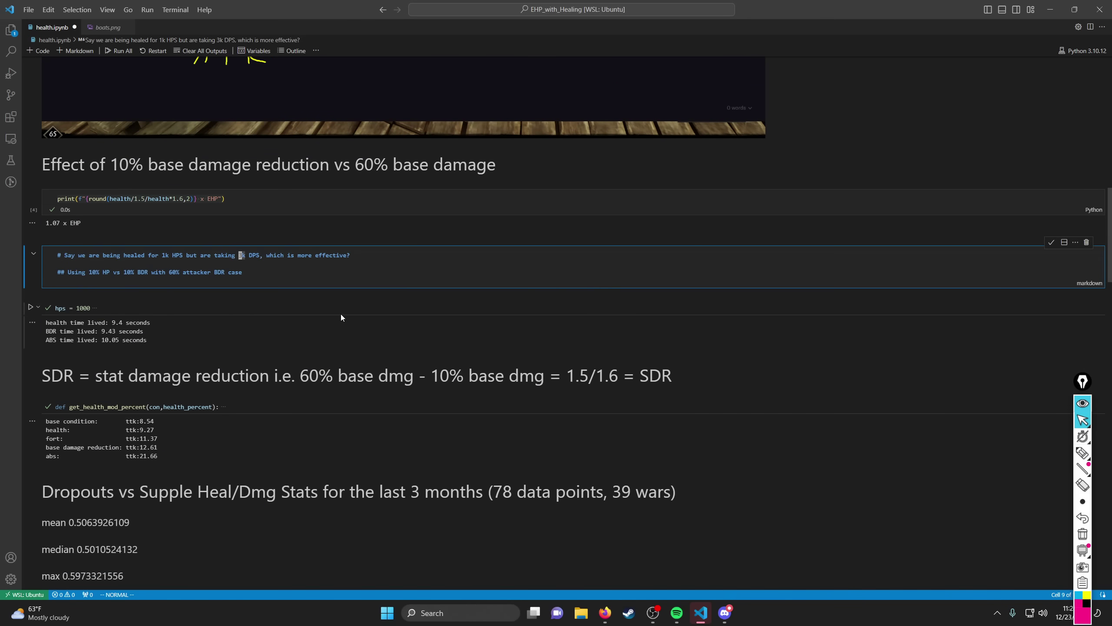
left_click(311, 310)
scroll(328, 321, "down", 2)
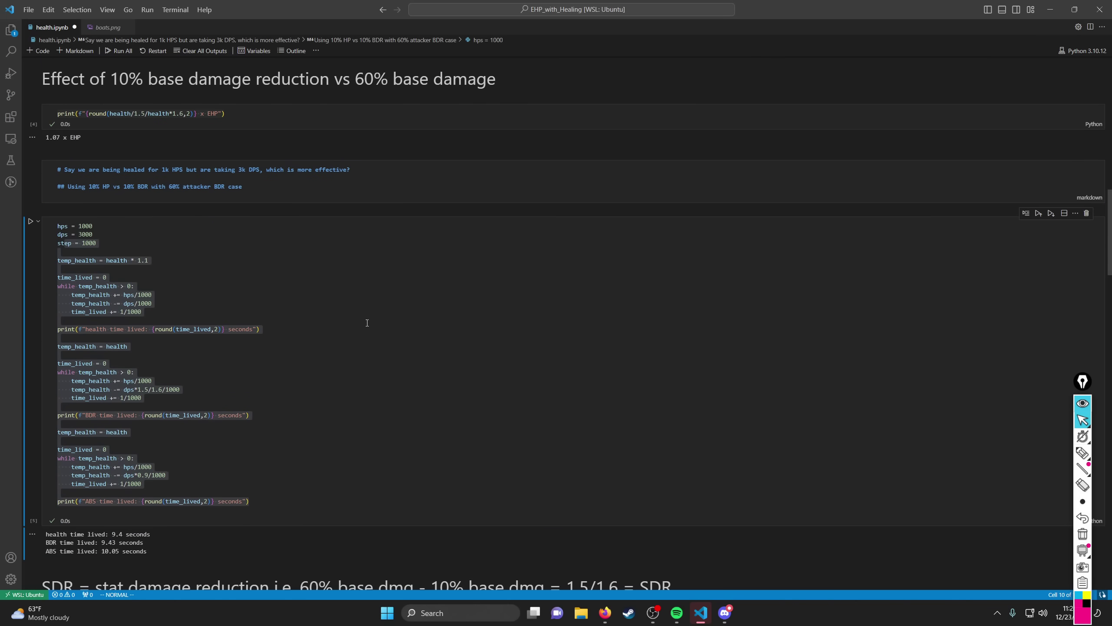
left_click(526, 185)
left_click(1050, 157)
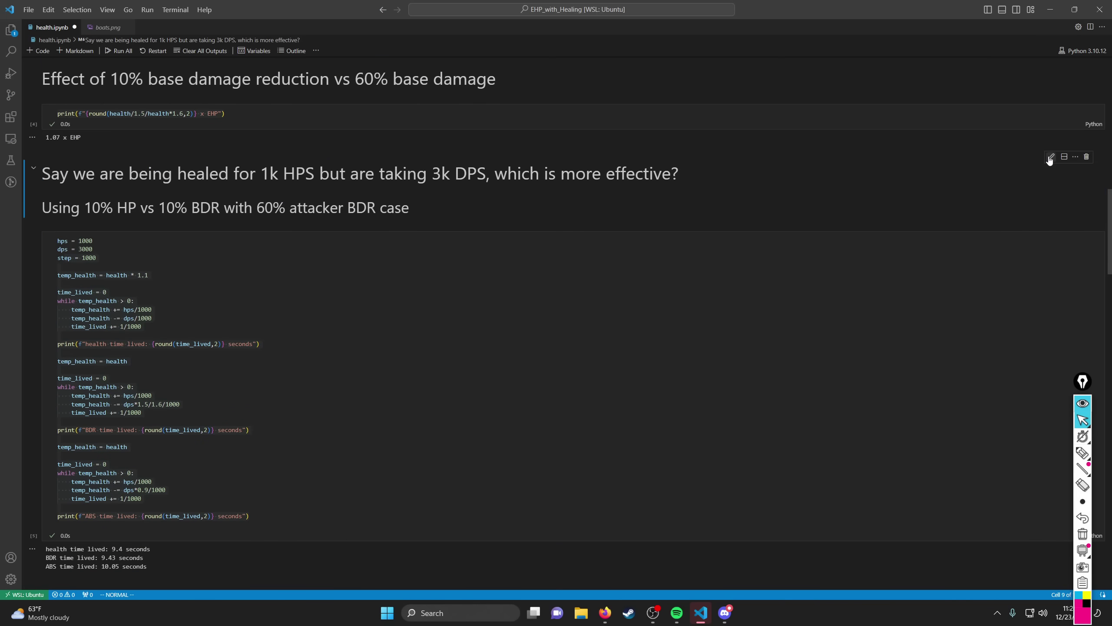
scroll(1047, 306, "down", 3)
left_click(1083, 454)
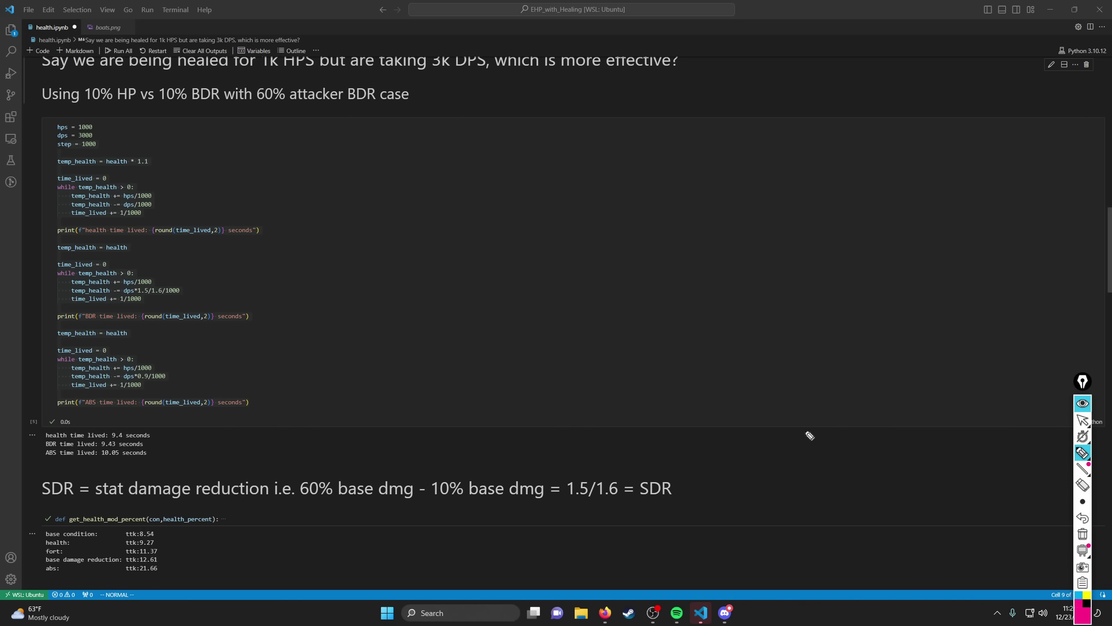
Step: On the DMG boat diagram, highlight arrows under Base, fortify and old fort, then clear them
key("ctrl+shift+1")
scroll(482, 383, "up", 10)
scroll(482, 383, "up", 3)
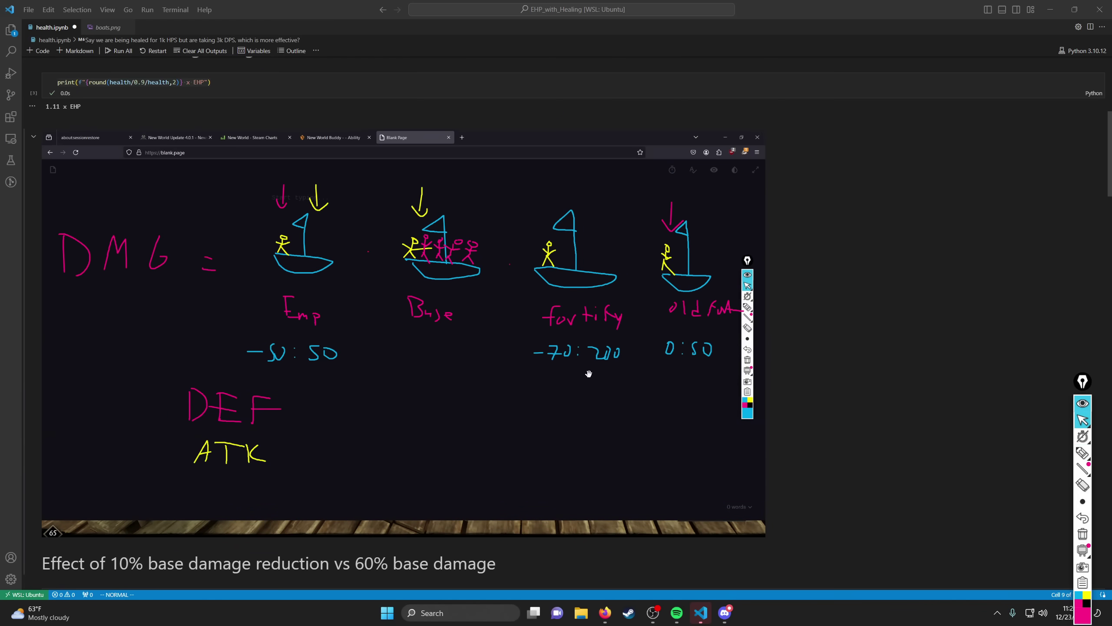
left_click(1082, 453)
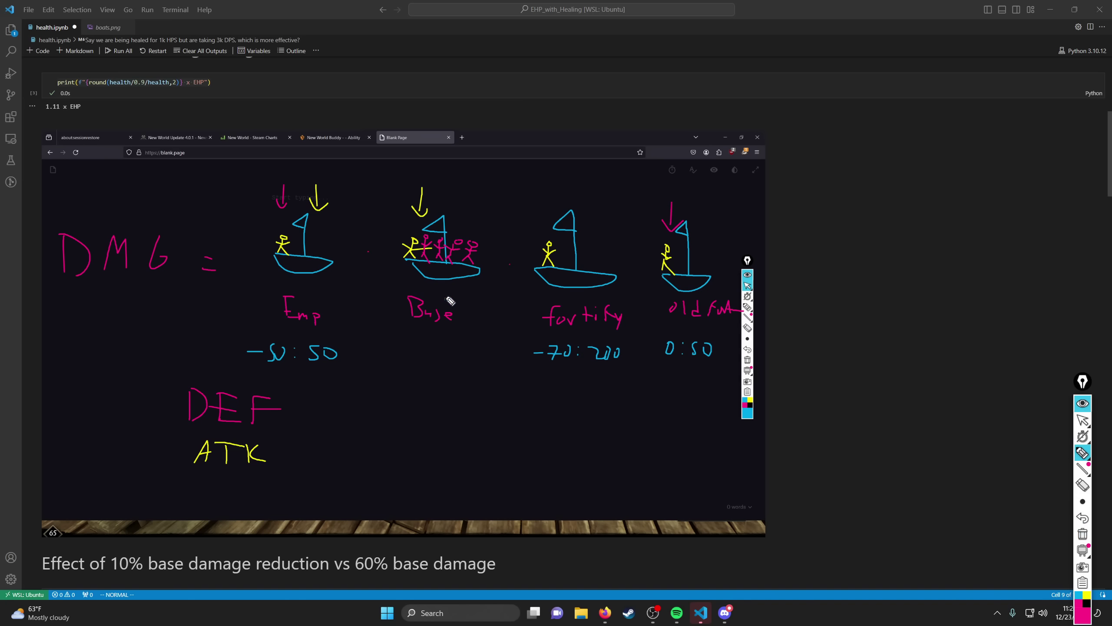
mouse_move(444, 436)
left_mouse_down()
mouse_move(443, 388)
mouse_move(434, 400)
mouse_move(463, 385)
left_mouse_up()
mouse_move(584, 456)
left_mouse_down()
mouse_move(581, 402)
mouse_move(566, 415)
mouse_move(604, 408)
left_mouse_up()
mouse_move(694, 460)
left_mouse_down()
mouse_move(689, 413)
mouse_move(680, 427)
mouse_move(707, 410)
left_mouse_up()
left_click(1082, 534)
key("Escape")
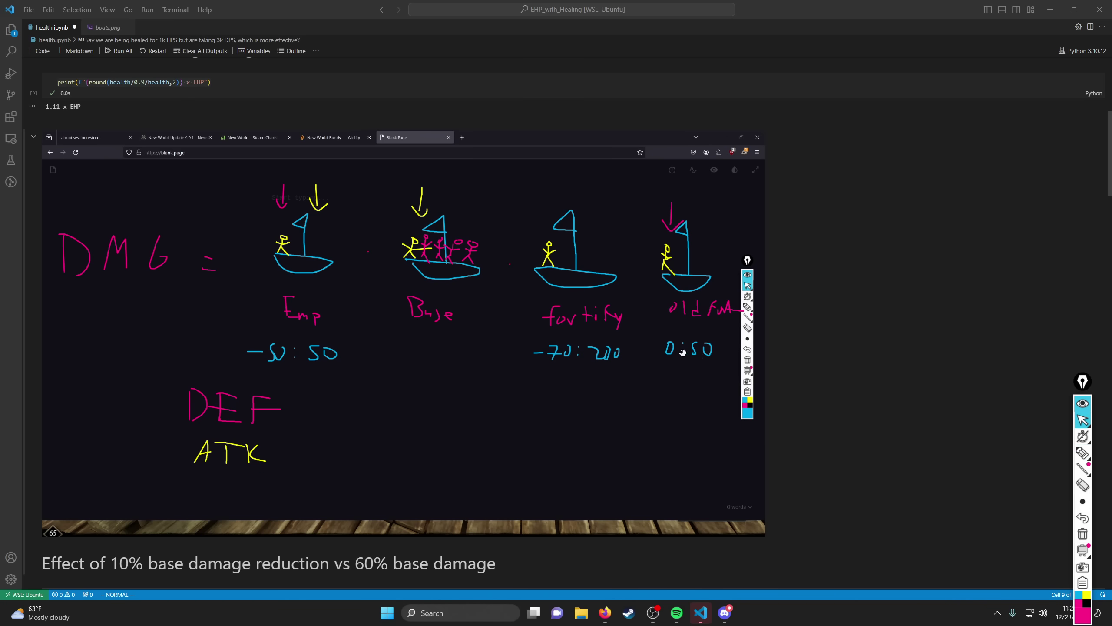
scroll(646, 360, "down", 7)
scroll(631, 361, "up", 4)
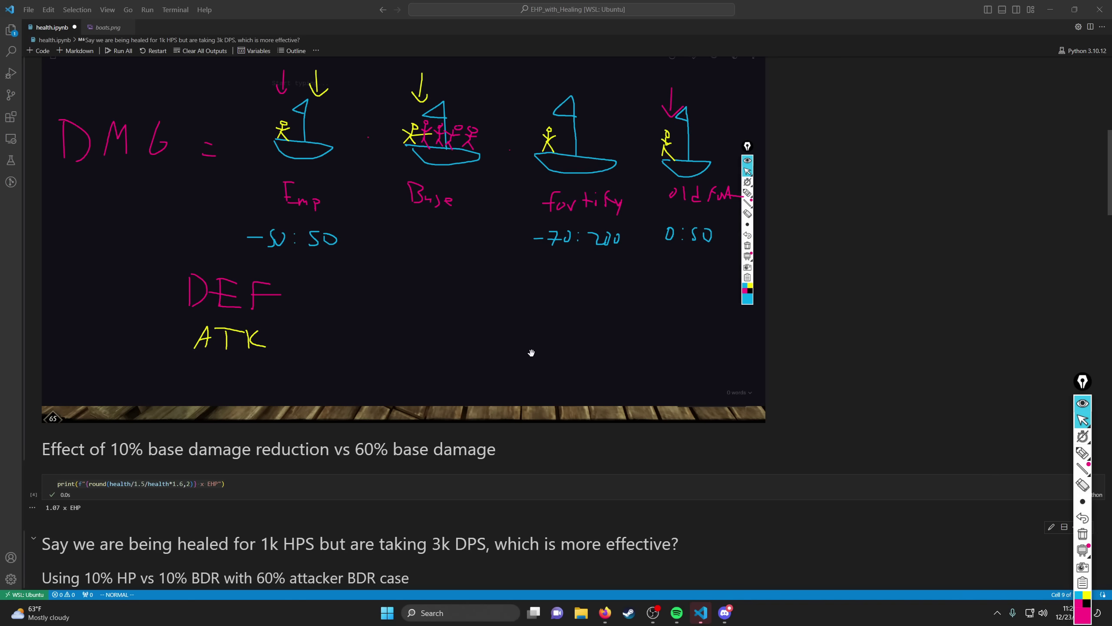
Step: Scroll down to the SDR TTK outputs (base 8.54 to abs 21.66) and the dropouts bell curve
scroll(480, 325, "down", 1)
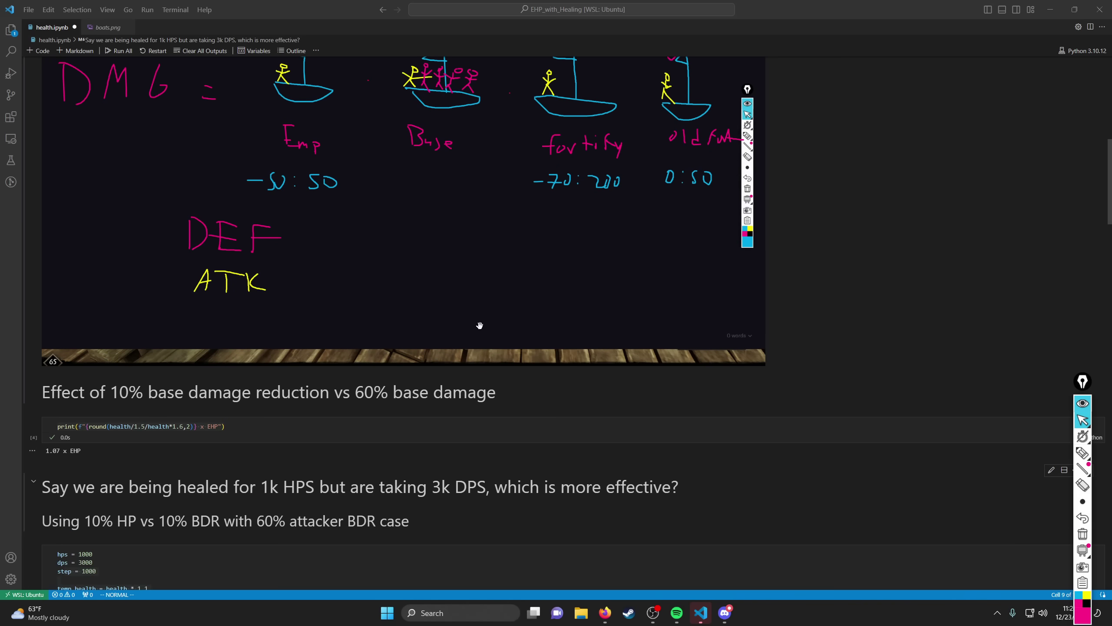
scroll(479, 324, "down", 7)
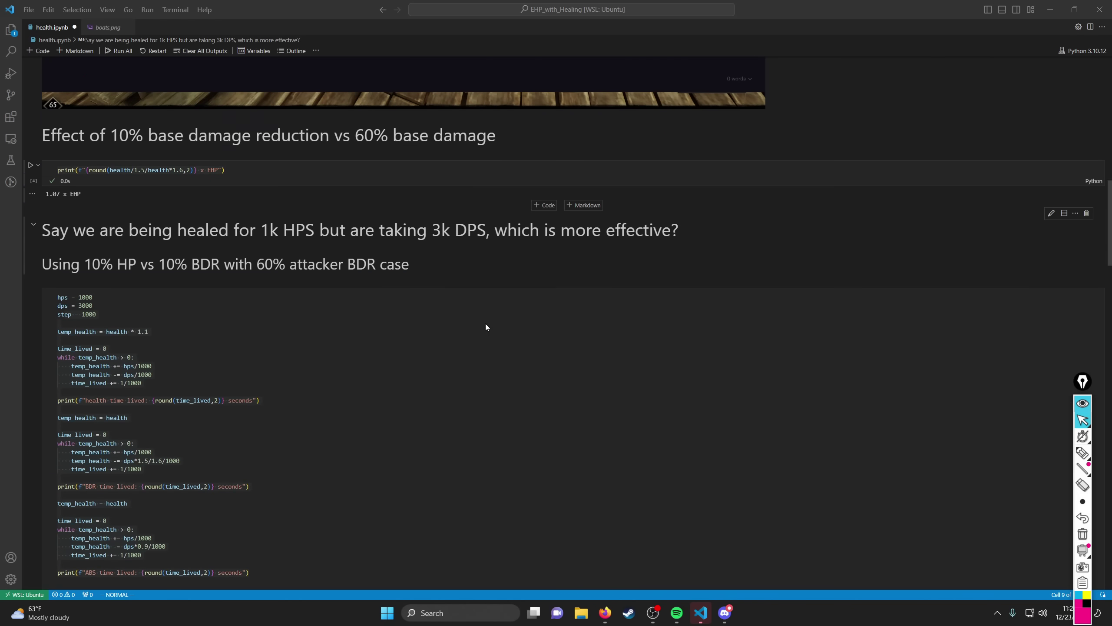
scroll(484, 319, "down", 7)
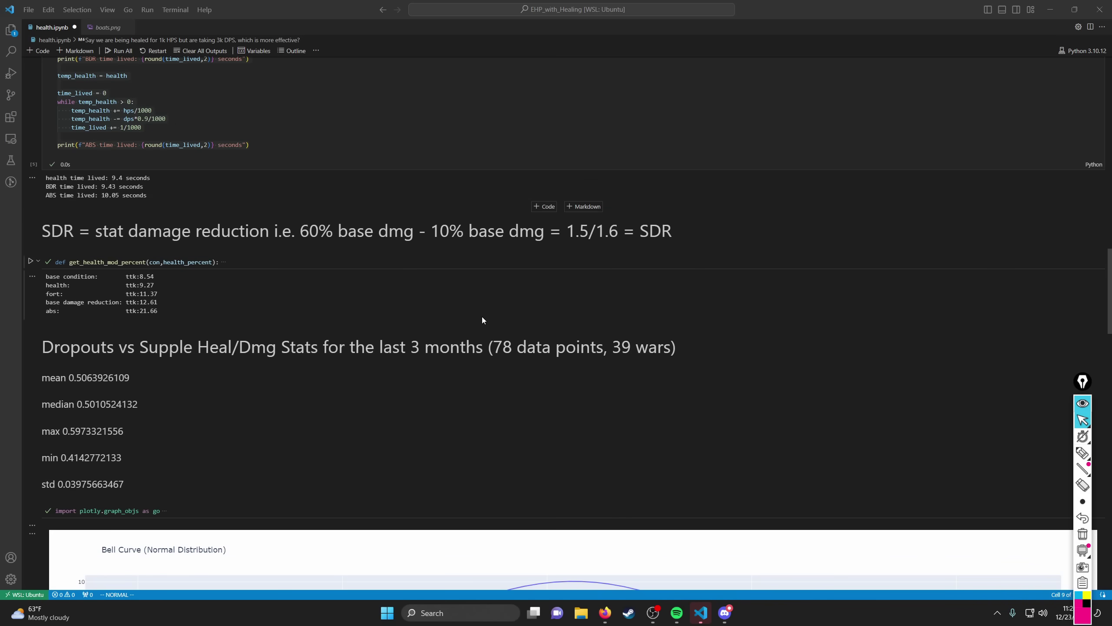
scroll(354, 196, "up", 3)
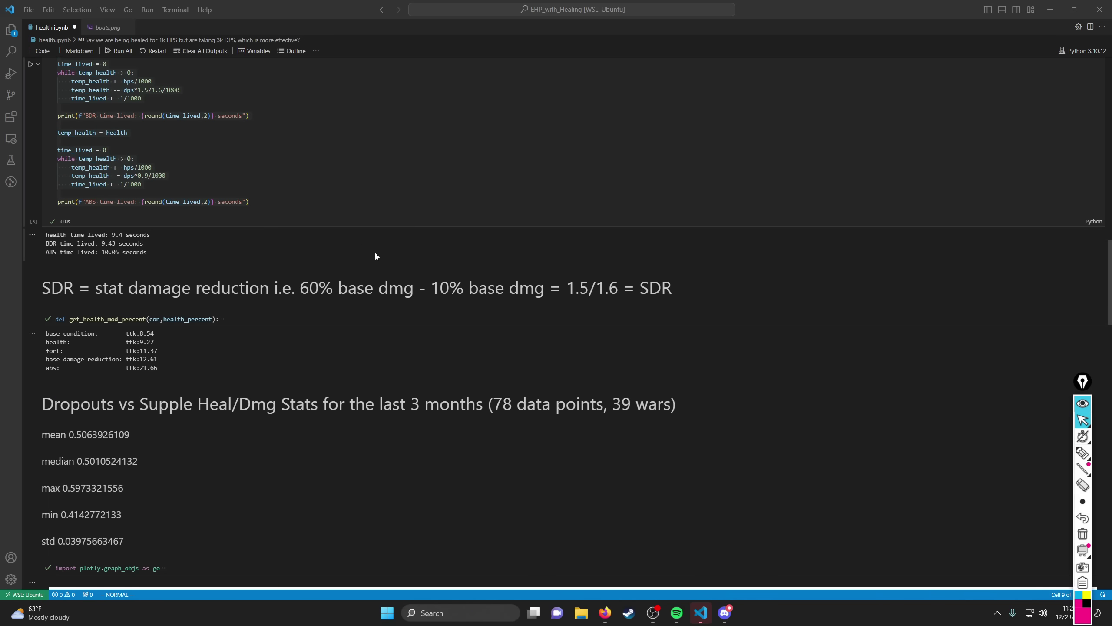
scroll(375, 254, "down", 2)
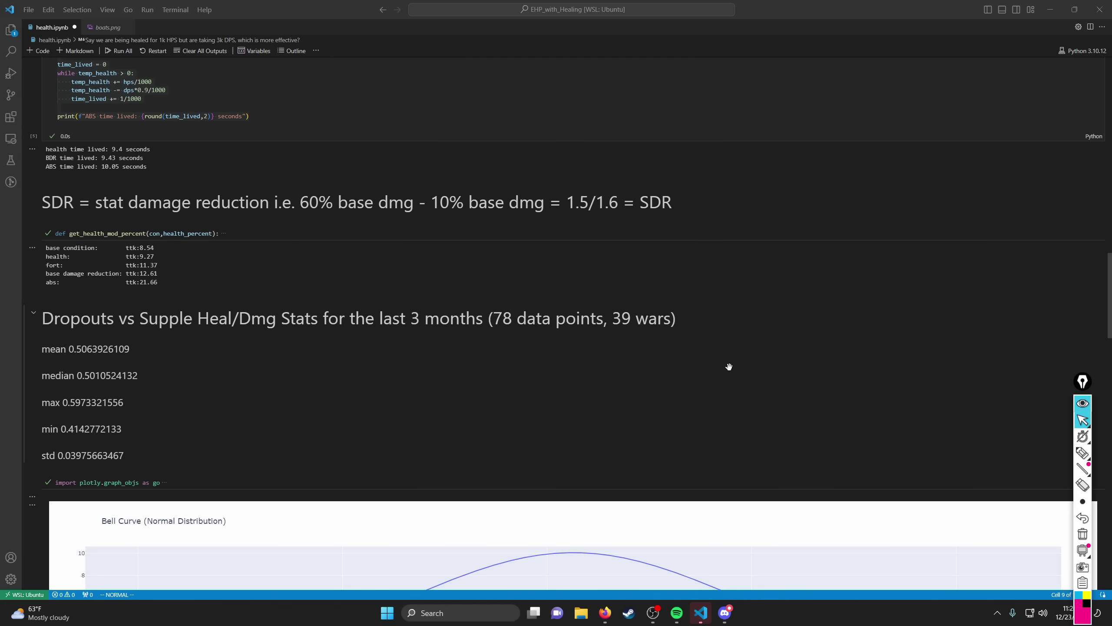
scroll(729, 366, "down", 1)
Step: In Firefox, open the Copy of DROPOUTS STATS spreadsheet's 12/21/2023 - WIN sheet and scroll right
mouse_move(612, 607)
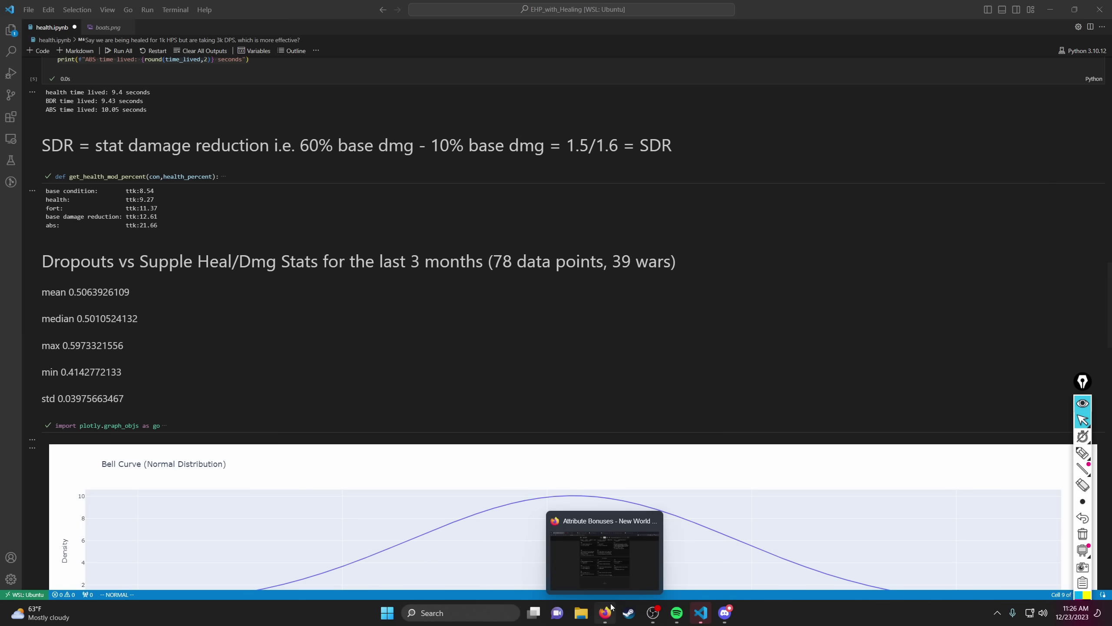
left_click(608, 566)
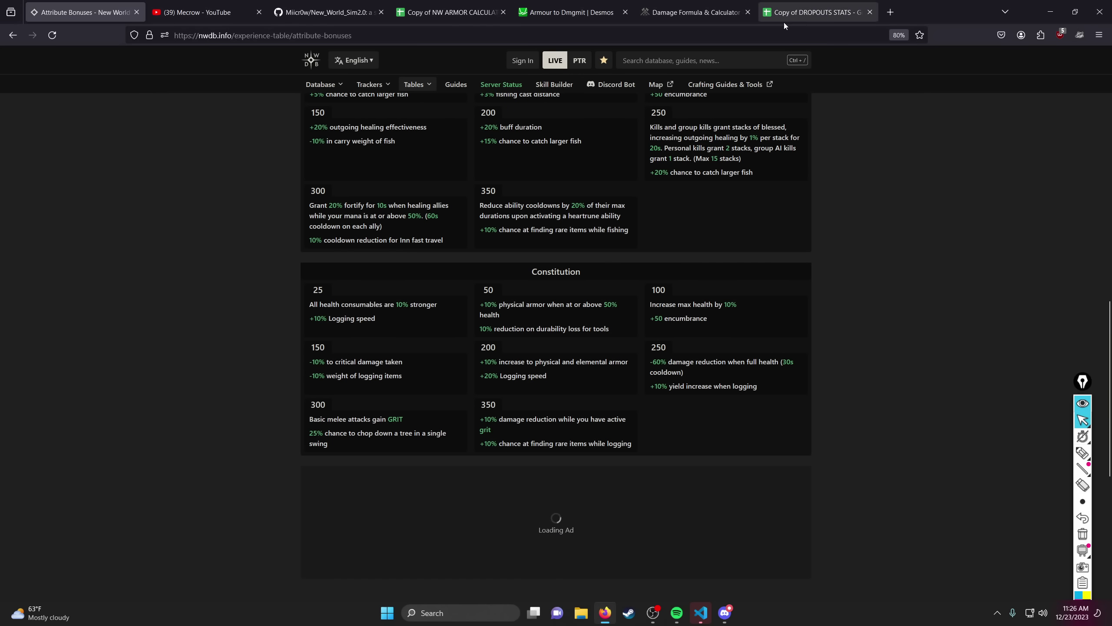
left_click(812, 17)
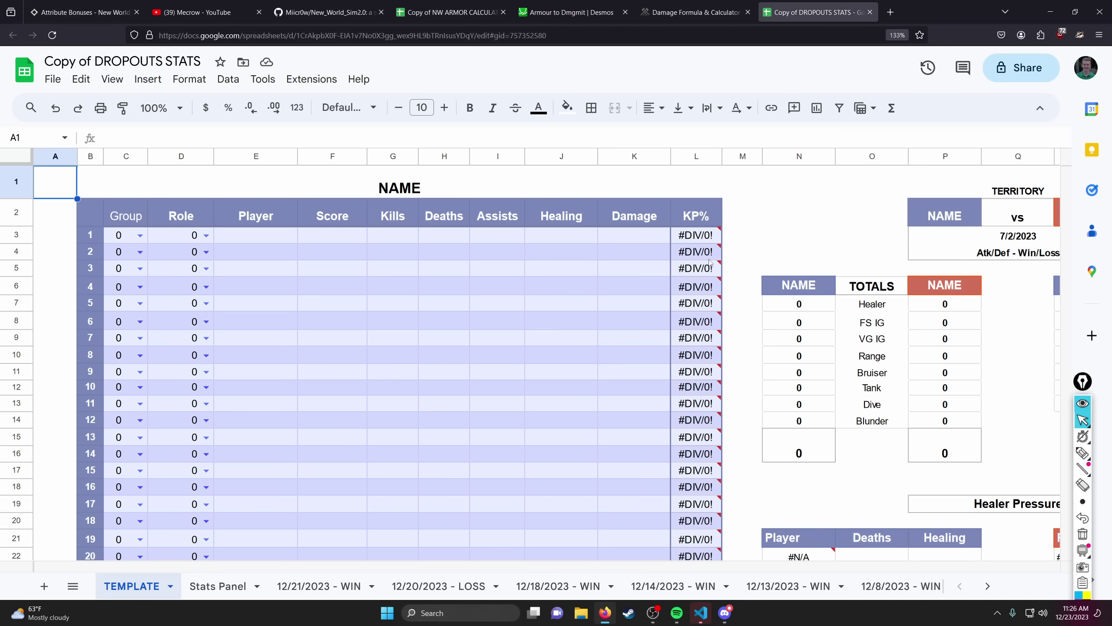
left_click(347, 582)
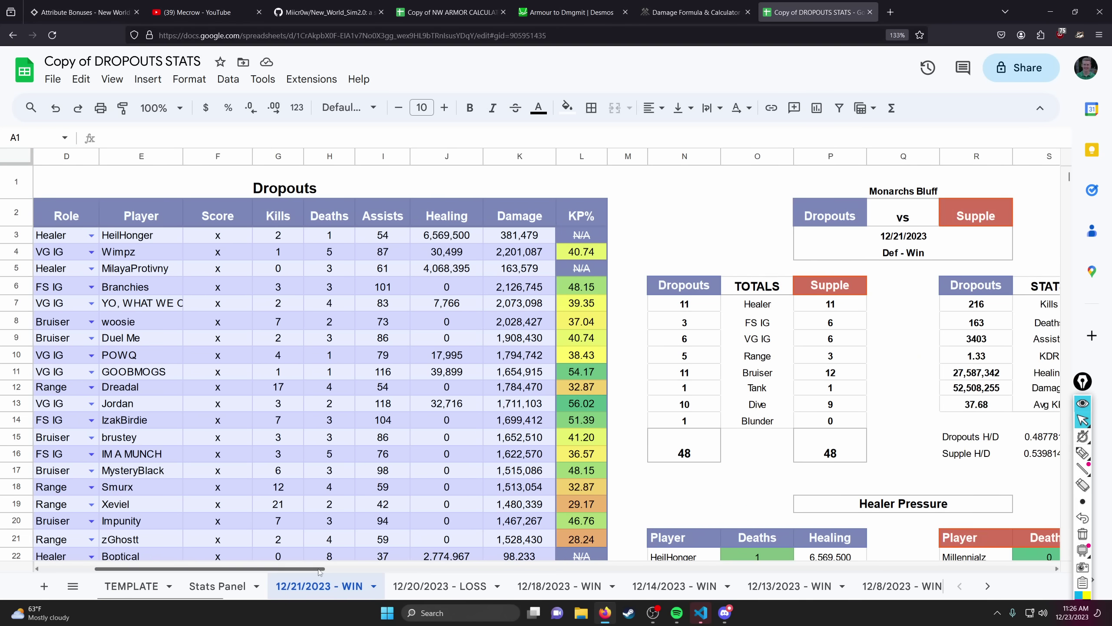
left_click_drag(319, 571, 443, 571)
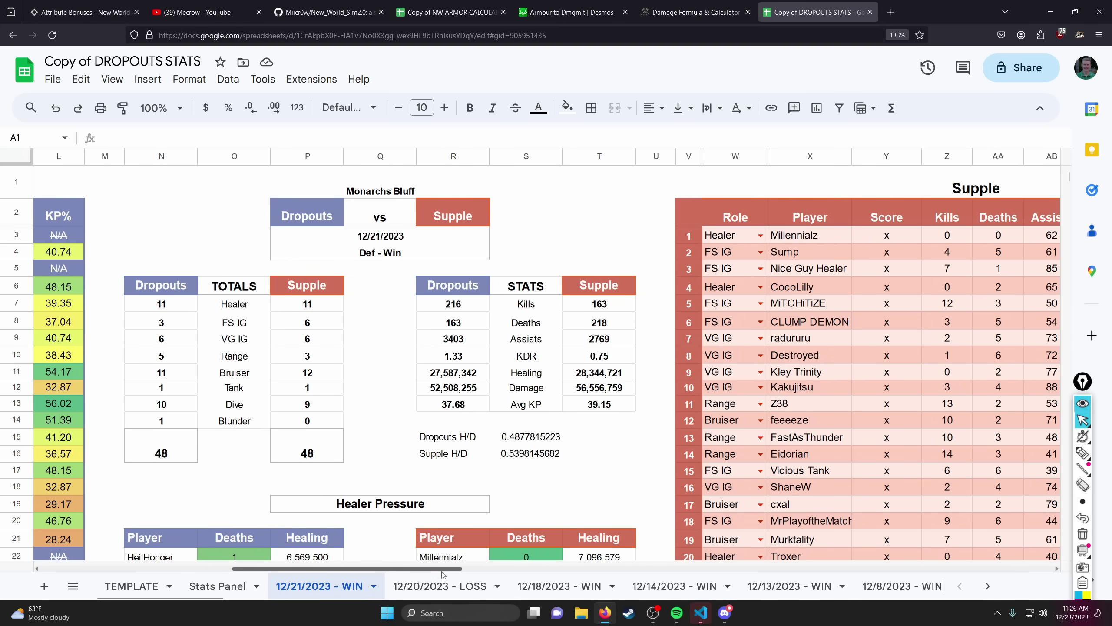
Step: Inspect the Supple damage and Dropouts healing totals and both players' H/D values
left_click(601, 384)
key("Up")
key("Left")
key("Left")
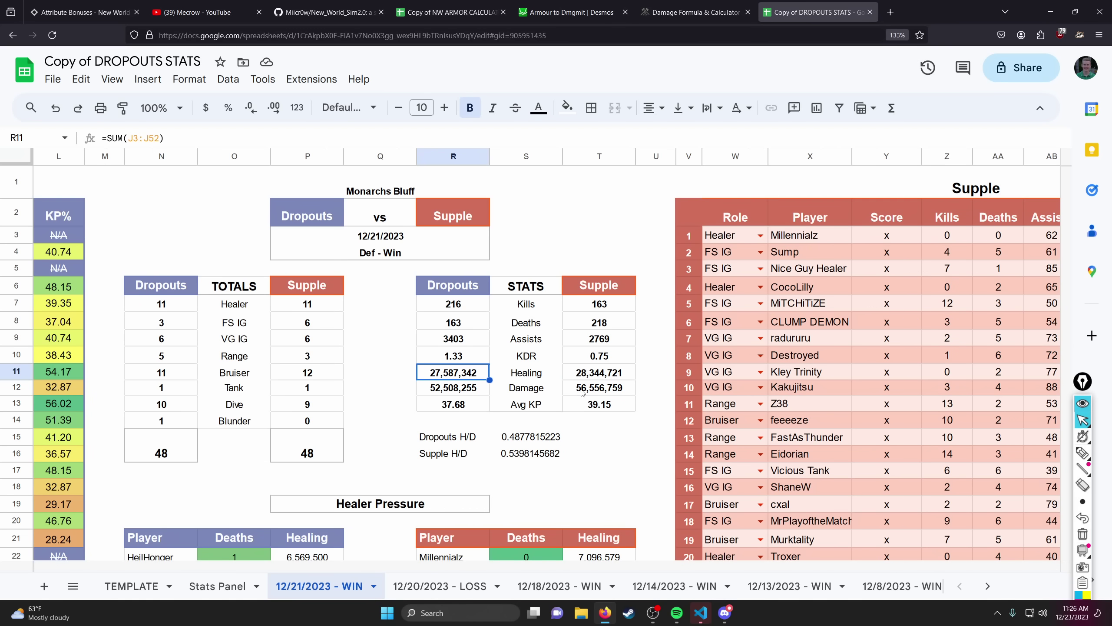
left_click(586, 393)
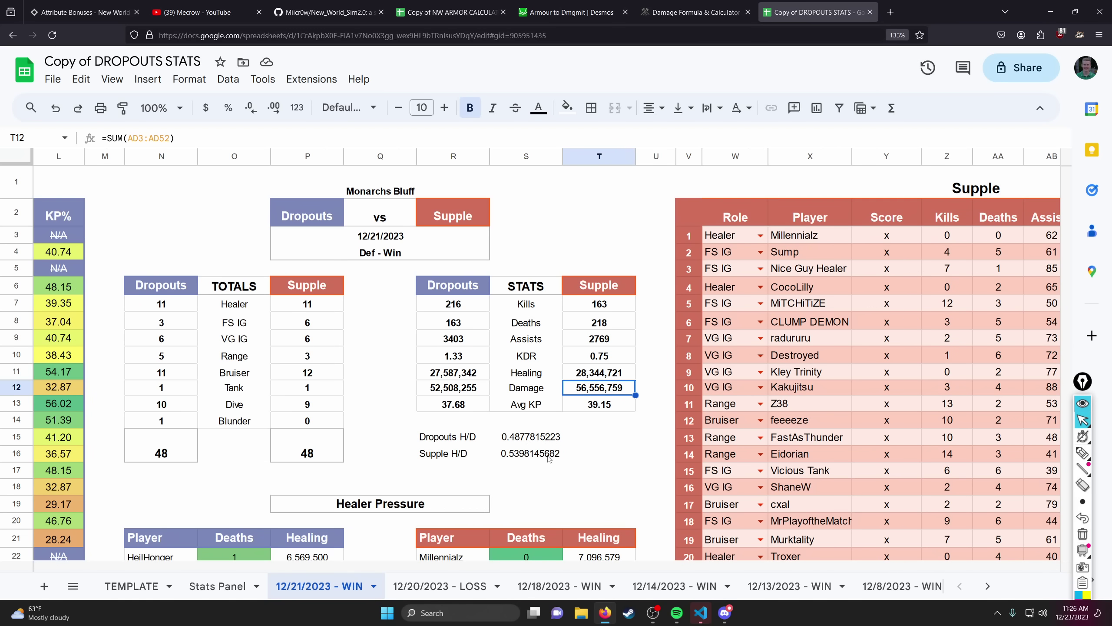
left_click(534, 437)
left_click(532, 455)
Step: Open the Stats Panel sheet, then return to the health.ipynb notebook
left_click(219, 585)
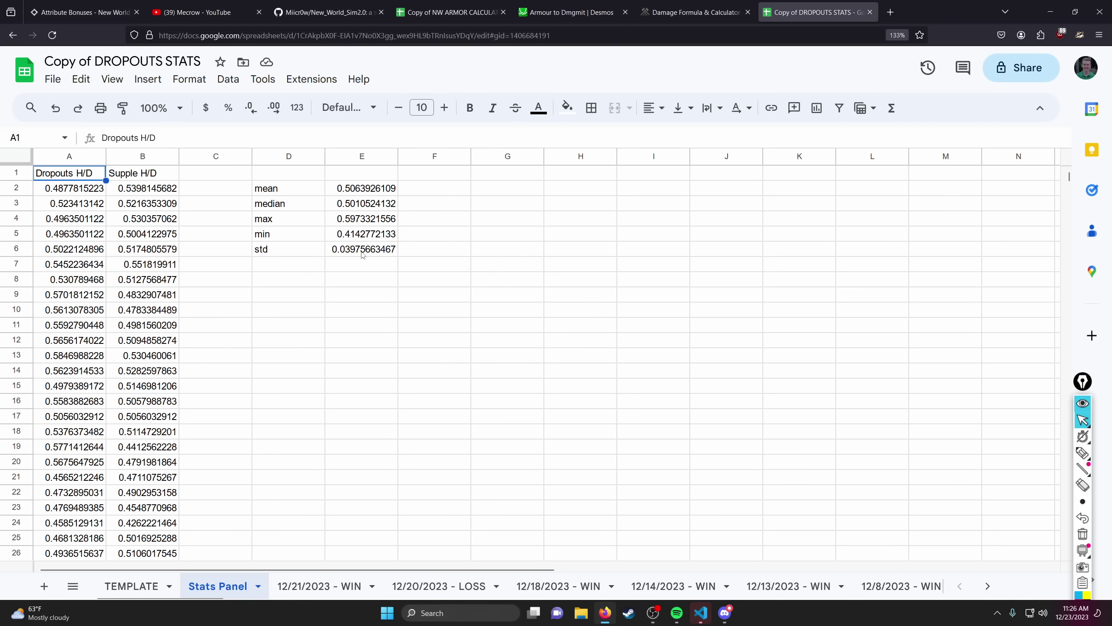
mouse_move(717, 609)
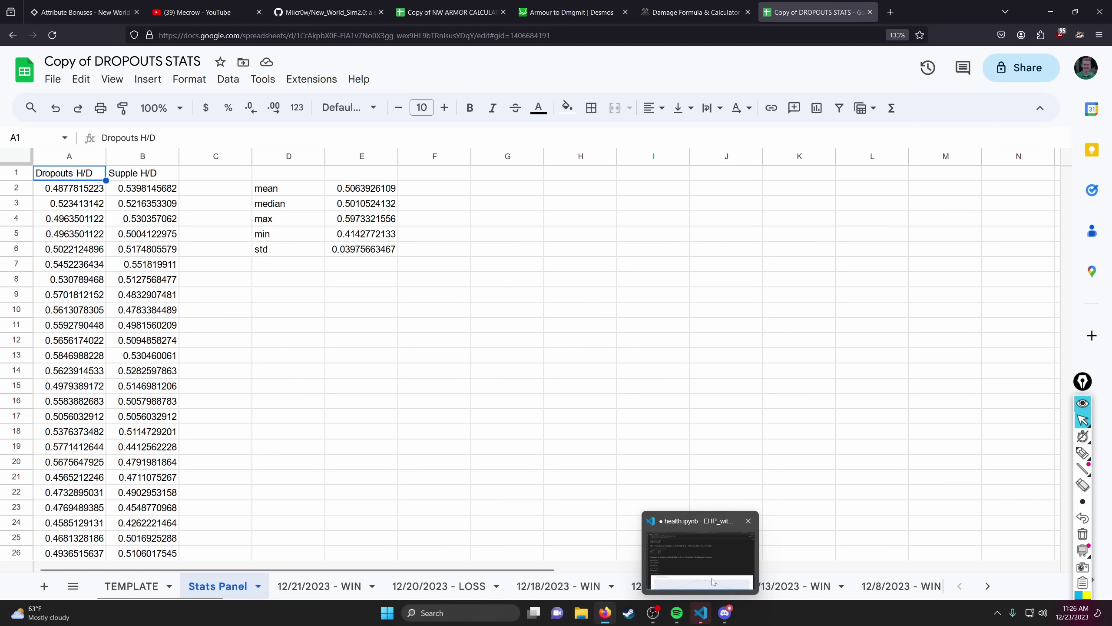
left_click(700, 613)
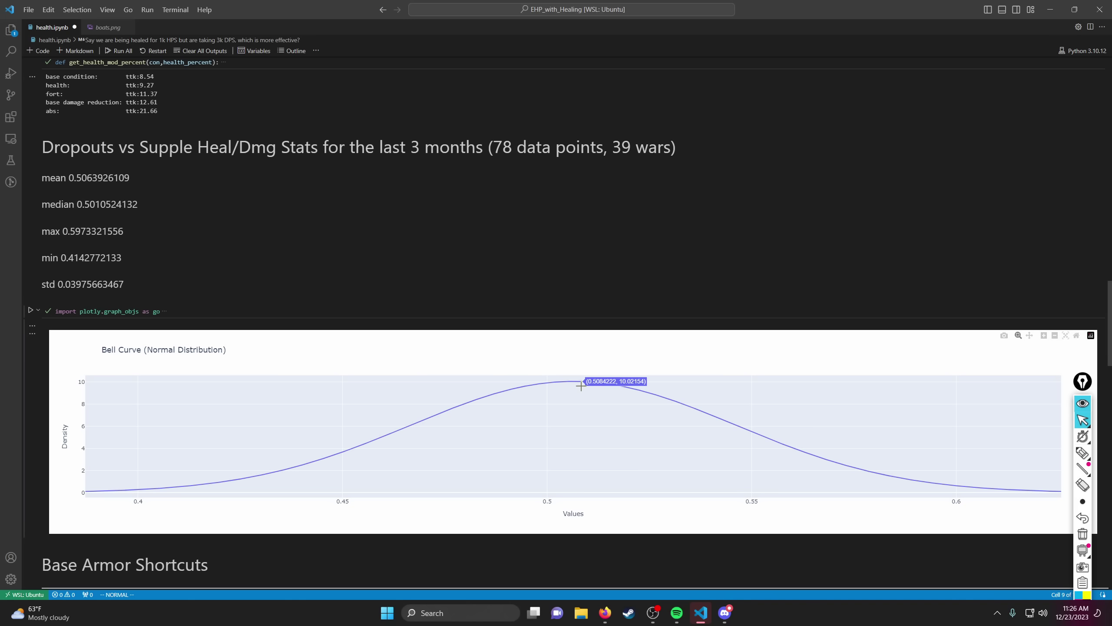
Step: Highlight the bell curve near 0.565 and 0.42, then erase the marks
left_click(1082, 453)
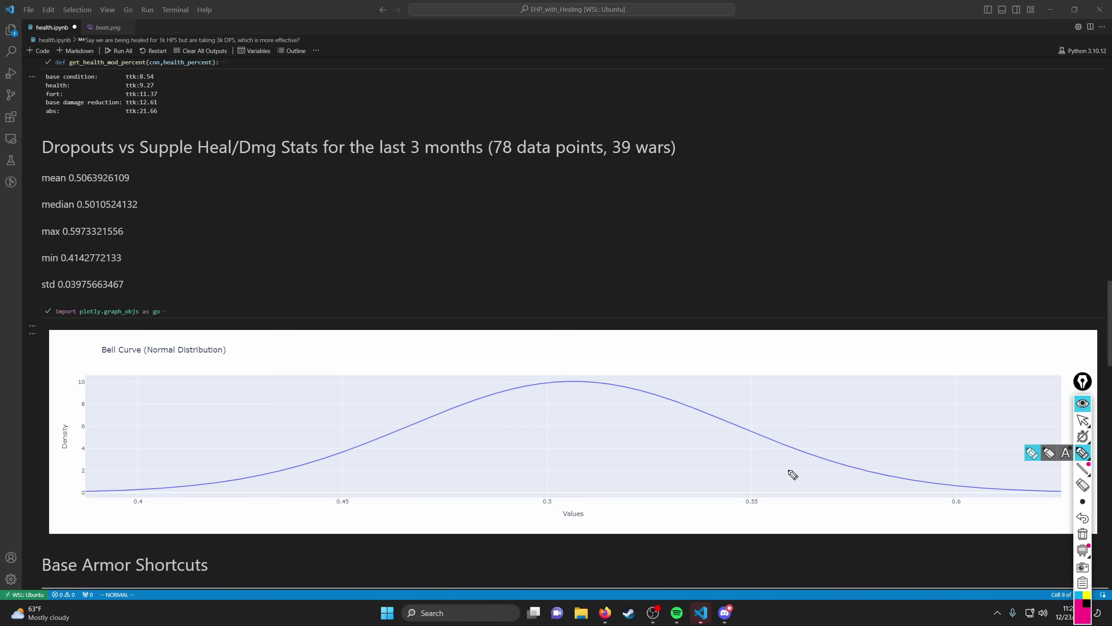
left_click_drag(808, 438, 815, 472)
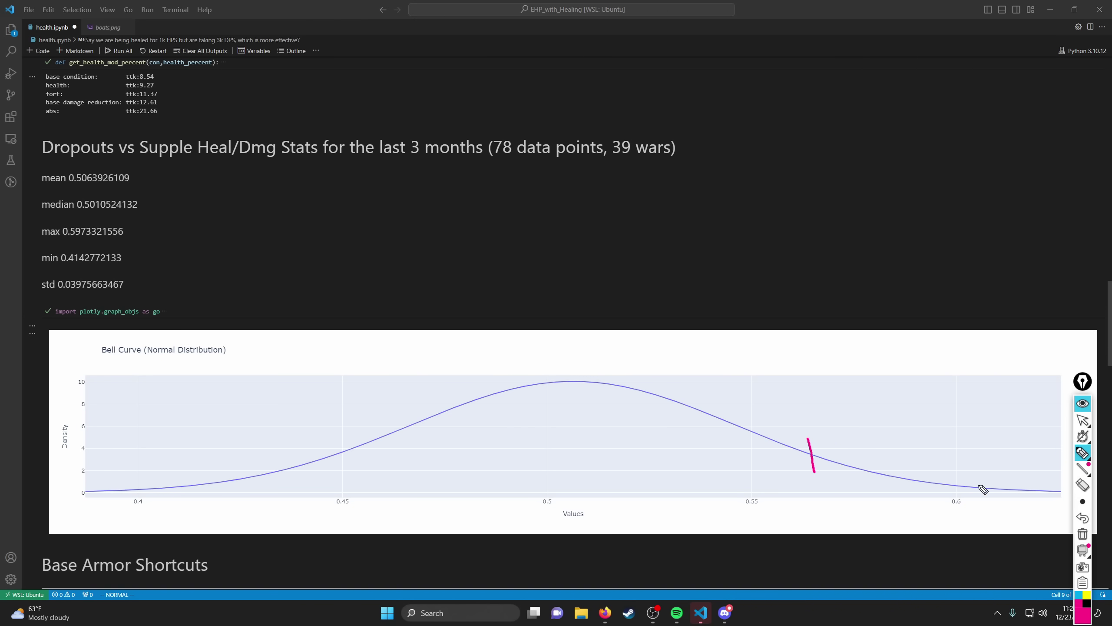
left_click_drag(239, 462, 241, 490)
left_click(1081, 534)
Step: Draw arrows on the bell curve near 0.55 and 0.45, clearing them after each pass
left_click_drag(633, 432, 748, 434)
left_click_drag(700, 415, 741, 446)
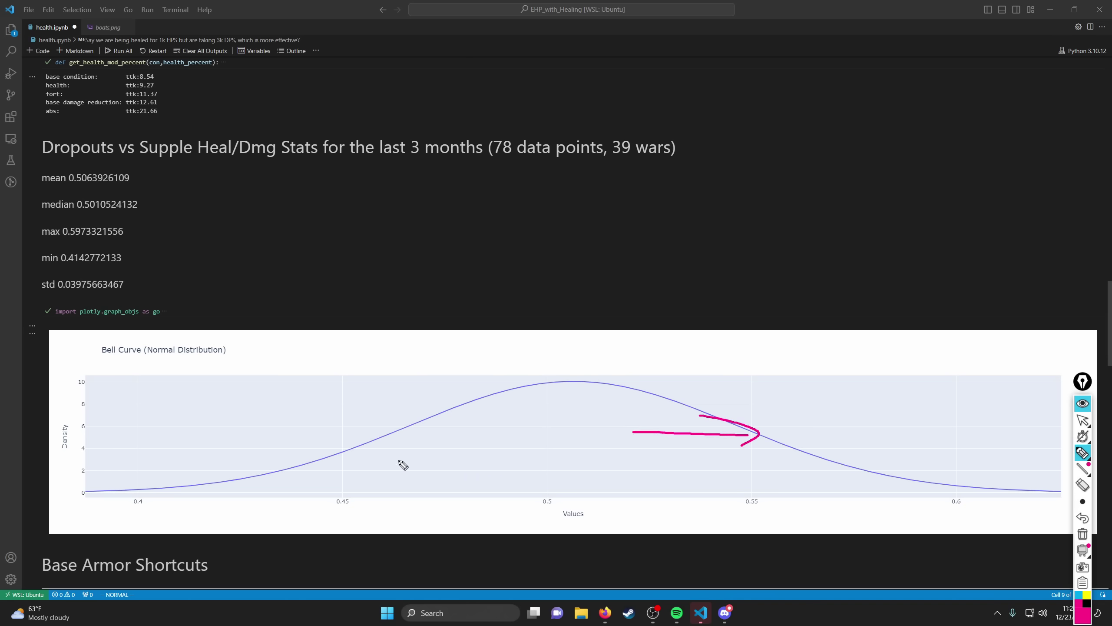
mouse_move(391, 478)
left_mouse_down()
mouse_move(330, 477)
mouse_move(338, 487)
left_mouse_up()
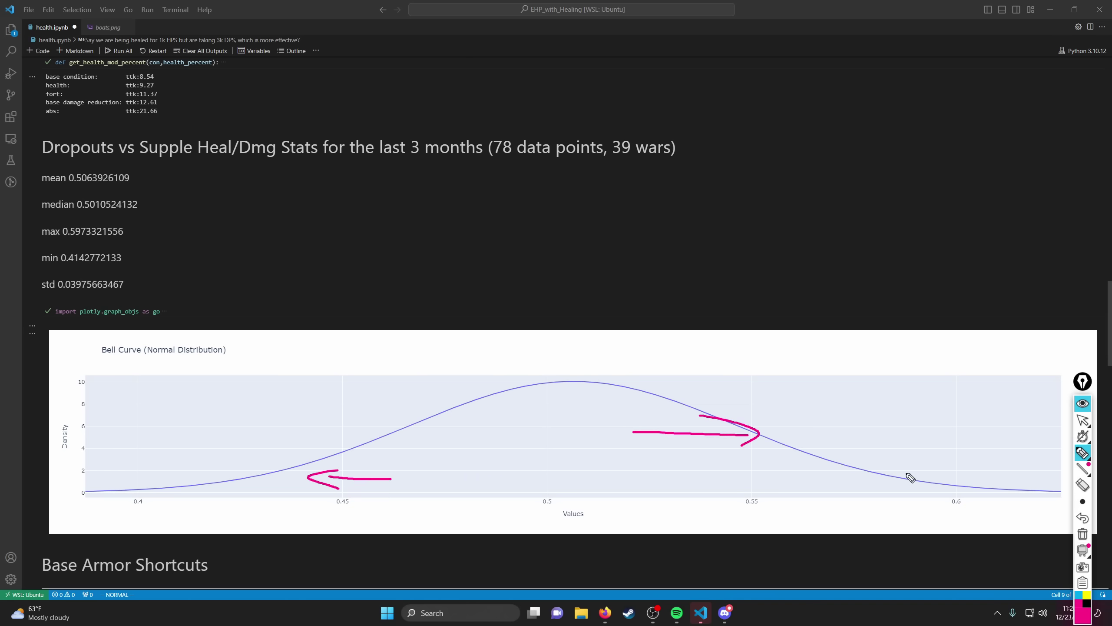
left_click(1083, 534)
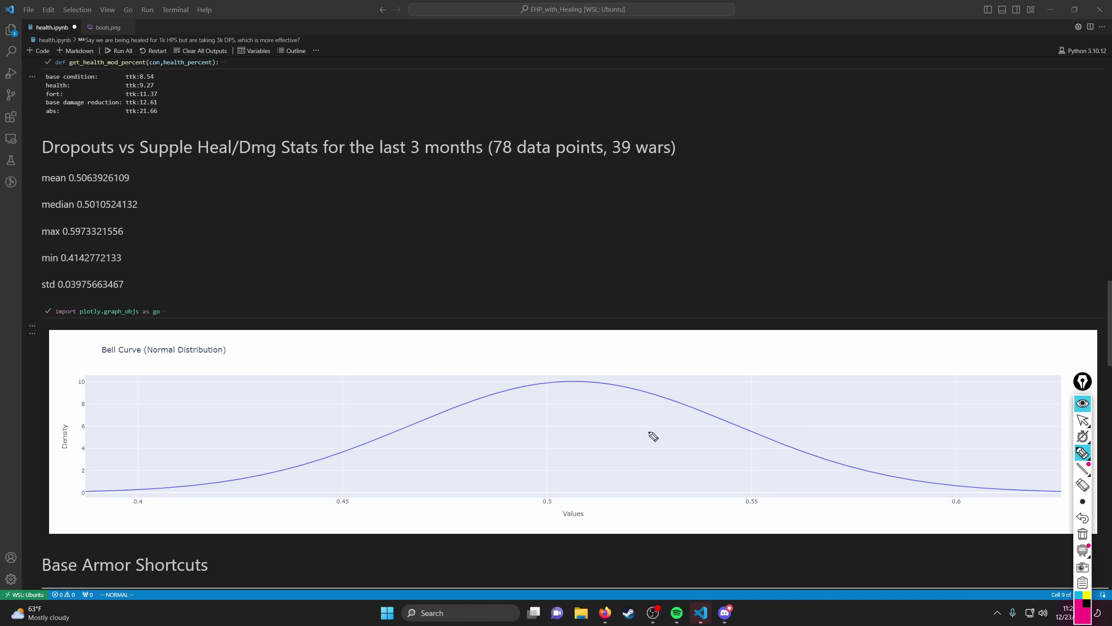
left_click_drag(619, 436, 652, 437)
mouse_move(648, 429)
left_mouse_down()
mouse_move(672, 438)
mouse_move(666, 446)
left_mouse_up()
left_click(1082, 534)
mouse_move(555, 444)
left_mouse_down()
mouse_move(489, 440)
mouse_move(494, 447)
left_mouse_up()
left_click(1082, 534)
Step: Handwrite 0.5 above the curve's peak and 0.4 beside the title, then erase them
left_click_drag(515, 341, 533, 364)
mouse_move(561, 344)
left_mouse_down()
mouse_move(563, 371)
mouse_move(547, 368)
left_mouse_up()
mouse_move(252, 349)
left_mouse_down()
mouse_move(244, 364)
mouse_move(254, 346)
mouse_move(296, 357)
left_mouse_up()
left_click(269, 361)
left_click_drag(291, 347, 292, 368)
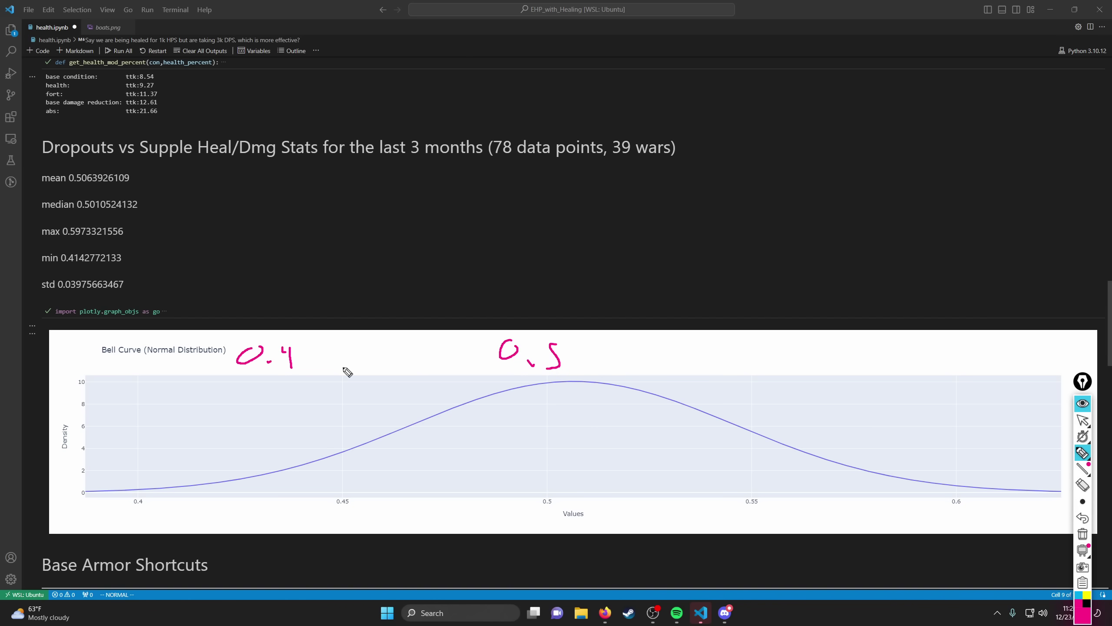
left_click(1080, 538)
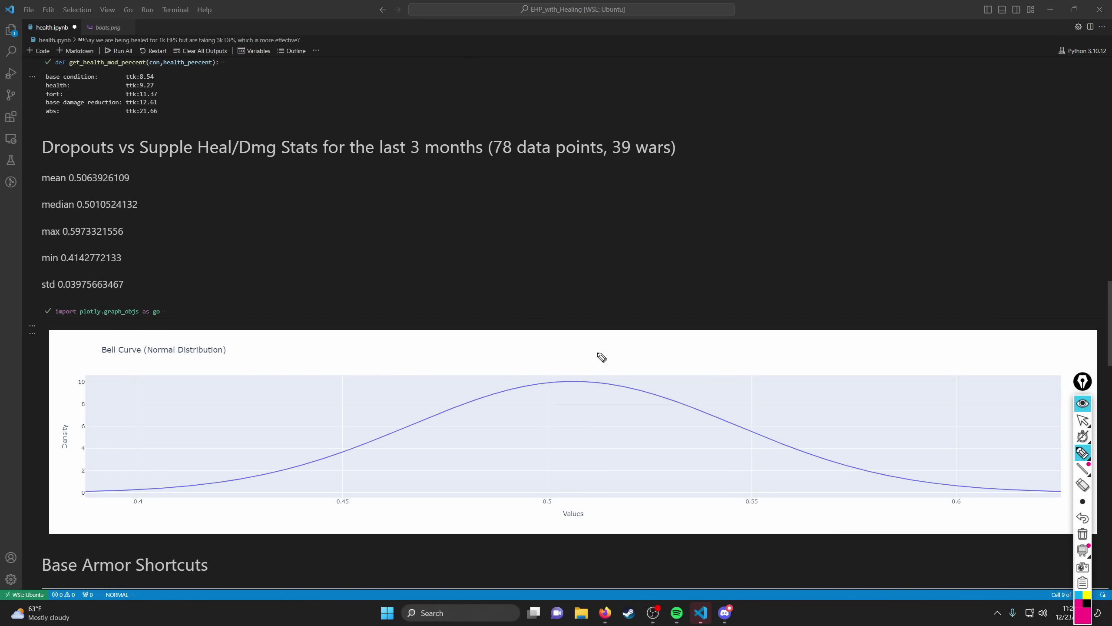
Step: Leave annotation mode and scroll the notebook to the SDR stat damage reduction note
key("ctrl+shift+1")
scroll(578, 368, "up", 4)
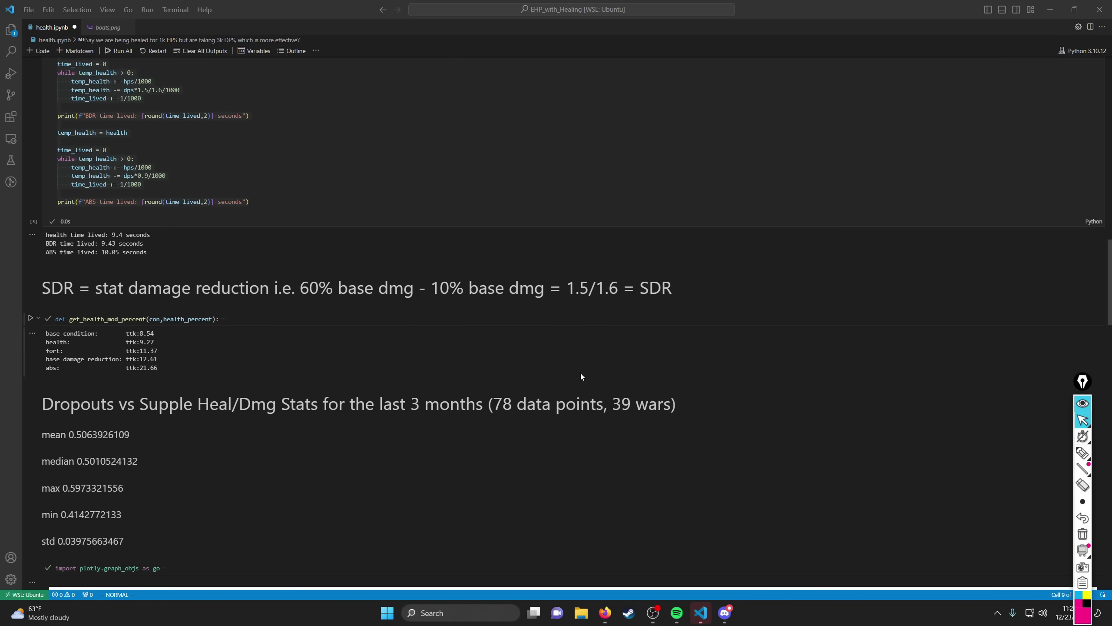
scroll(581, 373, "down", 3)
scroll(581, 375, "up", 8)
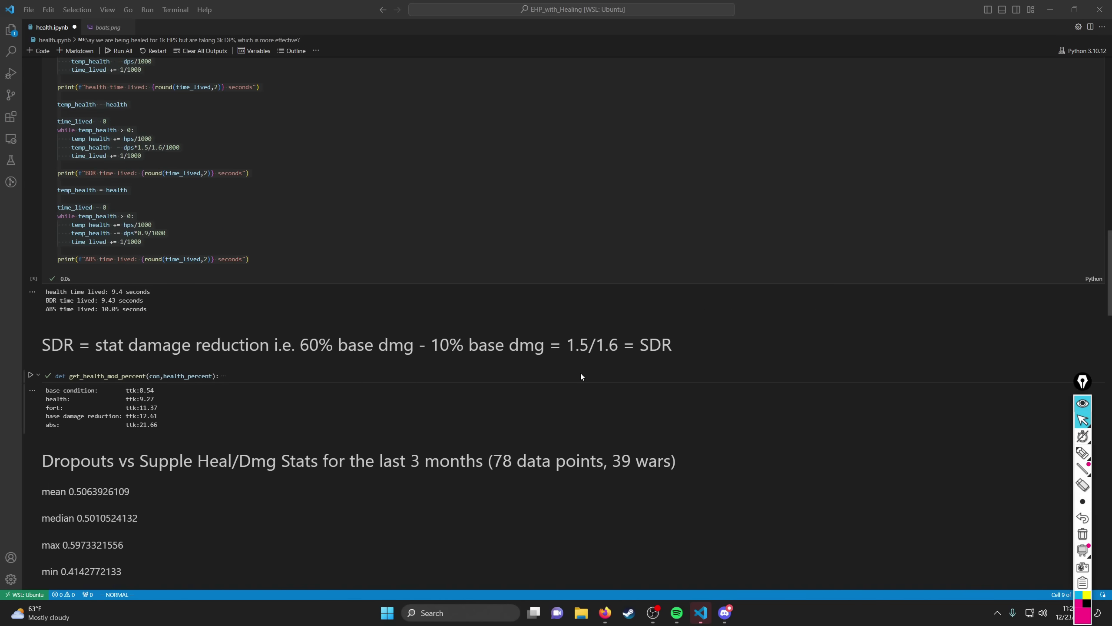
scroll(580, 373, "up", 6)
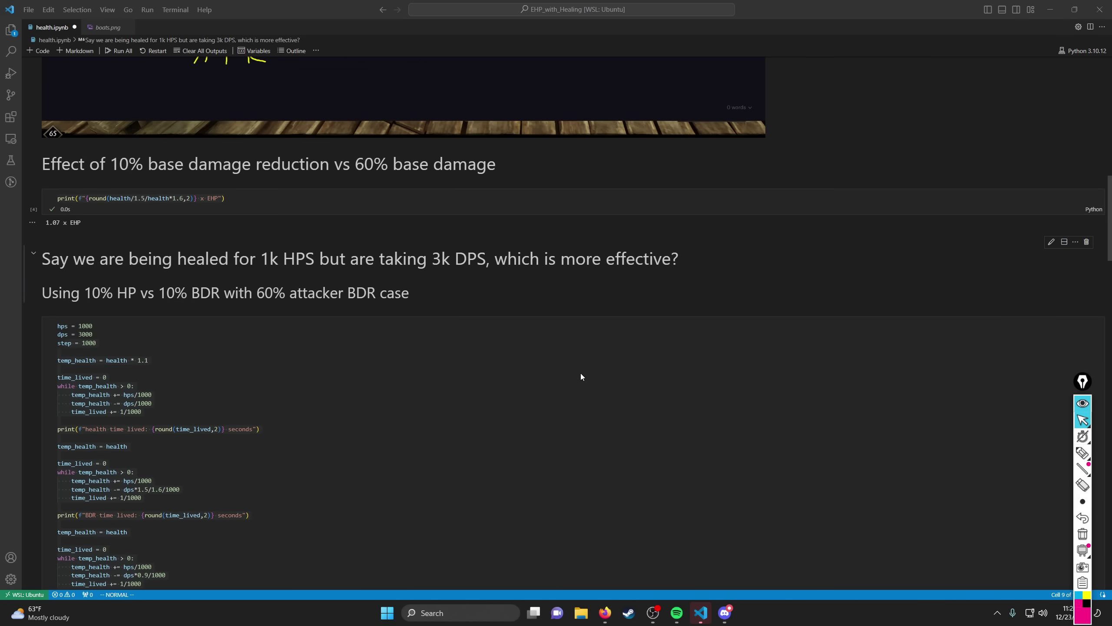
scroll(581, 376, "down", 8)
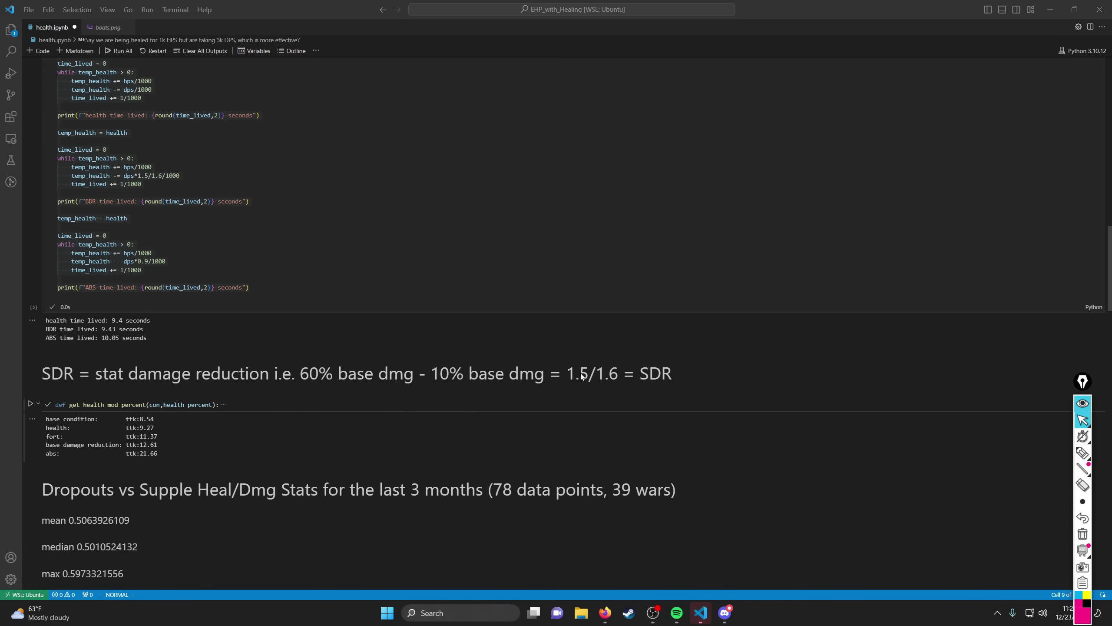
Step: In Firefox, pass the Mecrow YouTube tab and open nwdb.info's Attribute Bonuses page
left_click(605, 612)
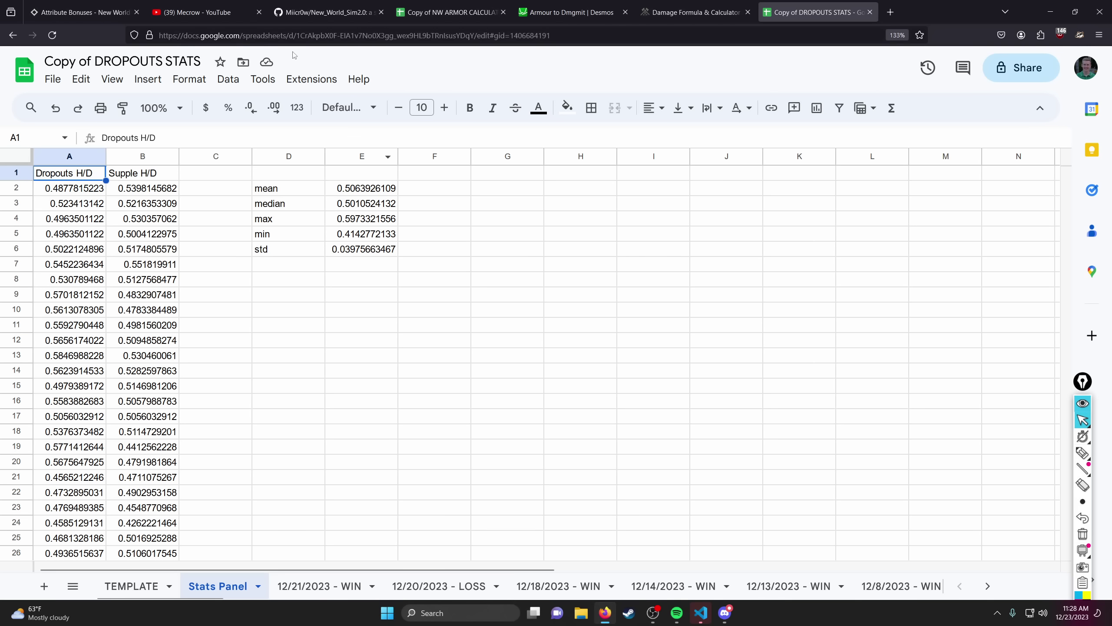
left_click(198, 12)
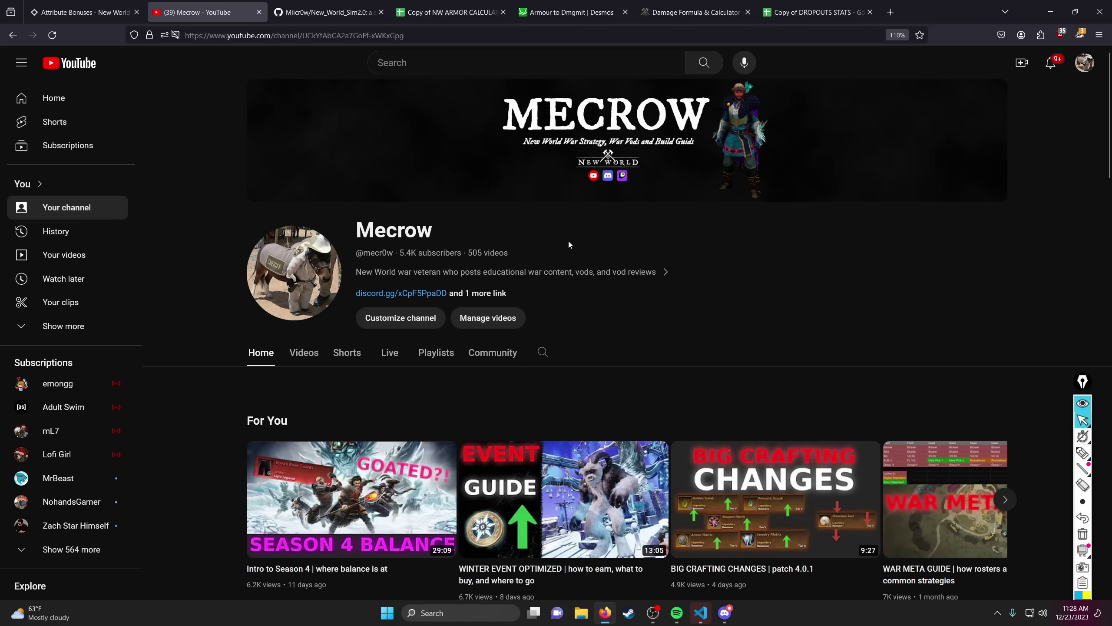
left_click(92, 4)
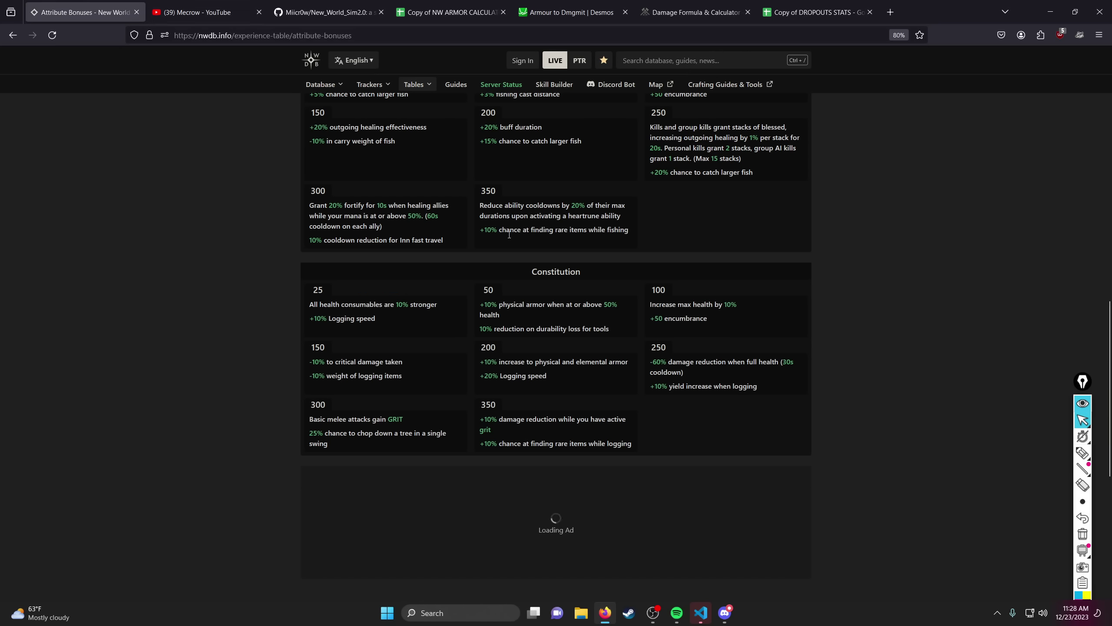
key("ctrl+shift+2")
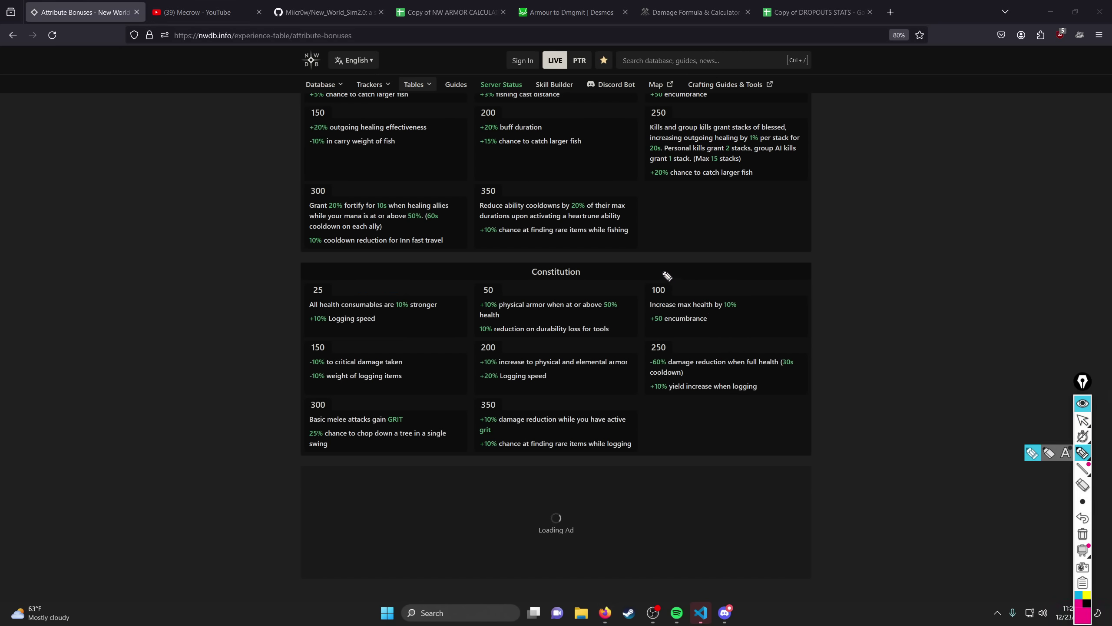
left_click_drag(668, 277, 664, 278)
left_click(1082, 534)
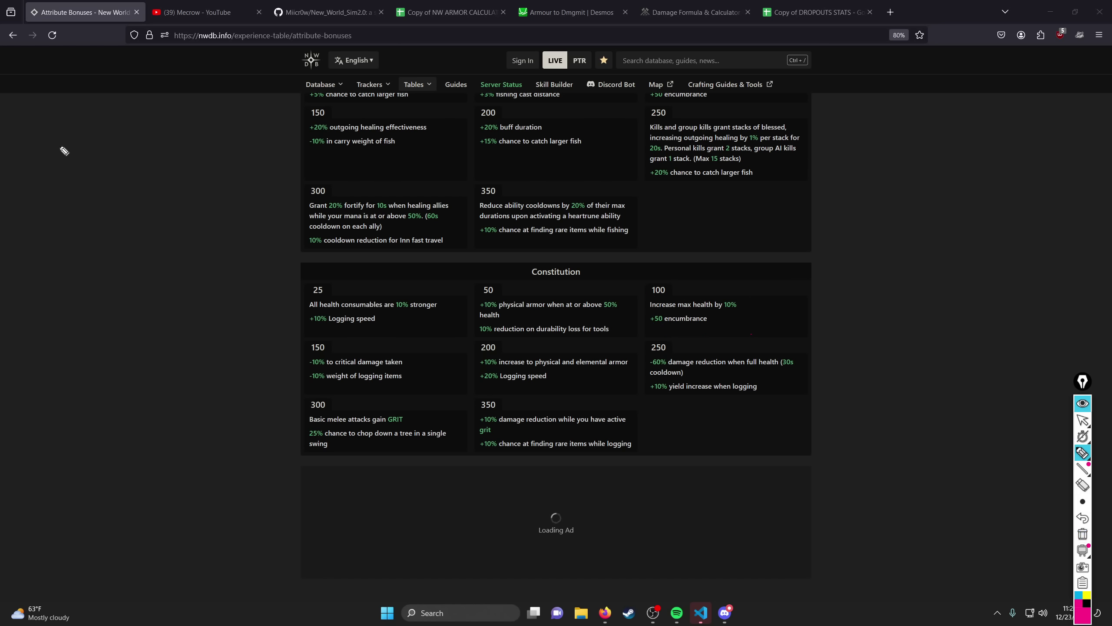
mouse_move(45, 126)
left_mouse_down()
mouse_move(67, 168)
mouse_move(83, 171)
left_mouse_up()
left_click(97, 170)
left_click_drag(127, 135, 133, 146)
left_click_drag(140, 136, 136, 171)
mouse_move(69, 250)
left_mouse_down()
mouse_move(101, 252)
mouse_move(114, 276)
mouse_move(128, 262)
mouse_move(127, 282)
mouse_move(154, 275)
left_mouse_up()
left_click(144, 258)
left_click(173, 269)
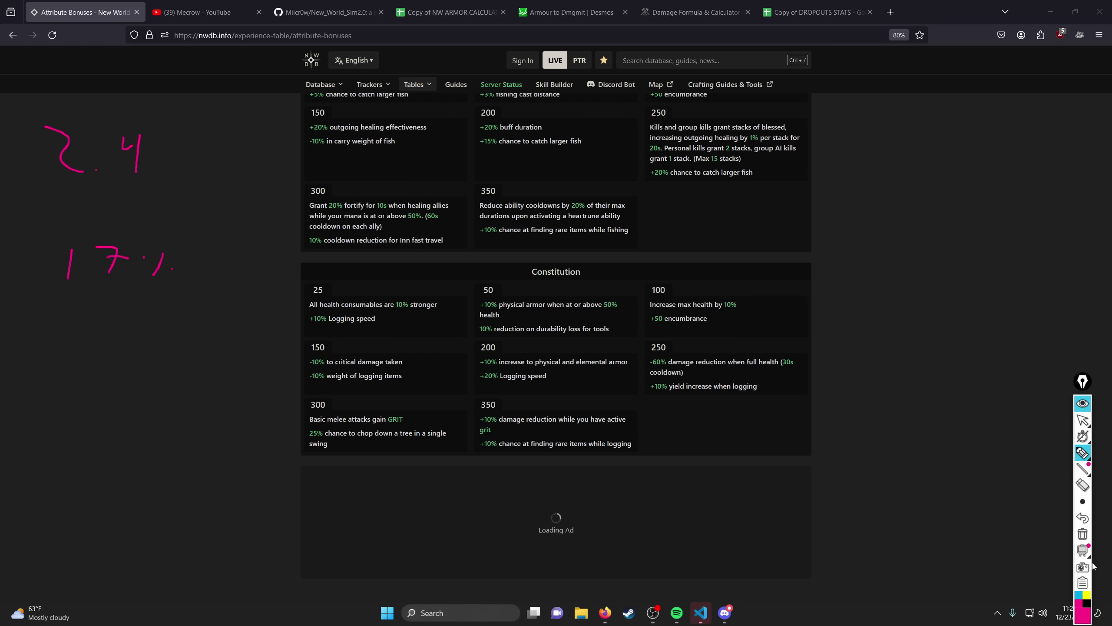
left_click(1087, 594)
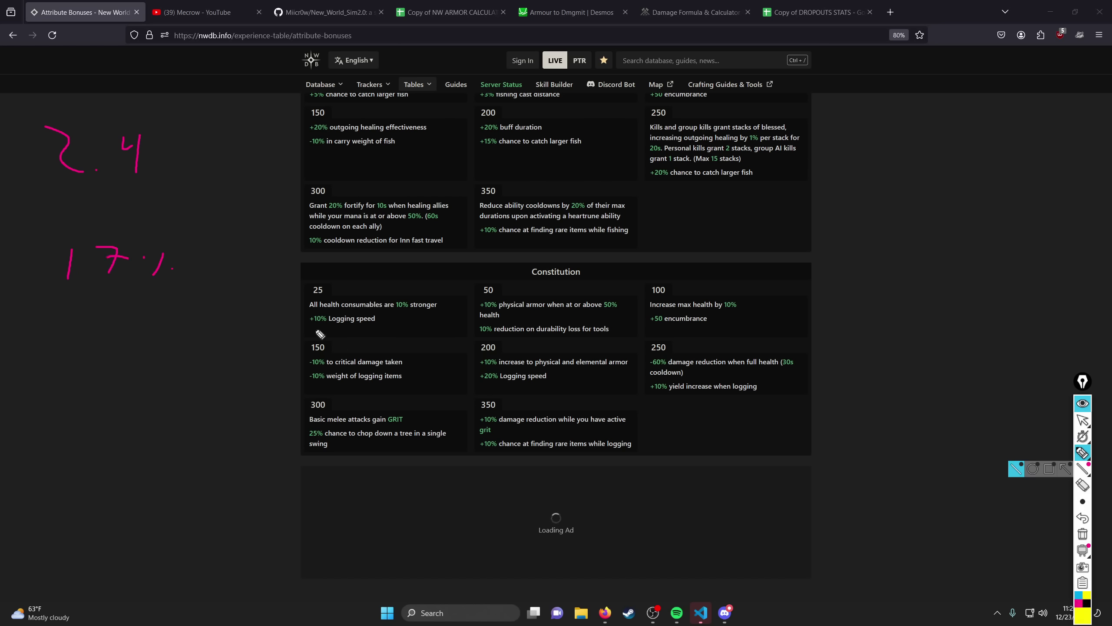
mouse_move(207, 248)
left_mouse_down()
mouse_move(206, 261)
mouse_move(258, 260)
mouse_move(265, 279)
left_mouse_up()
left_click(239, 268)
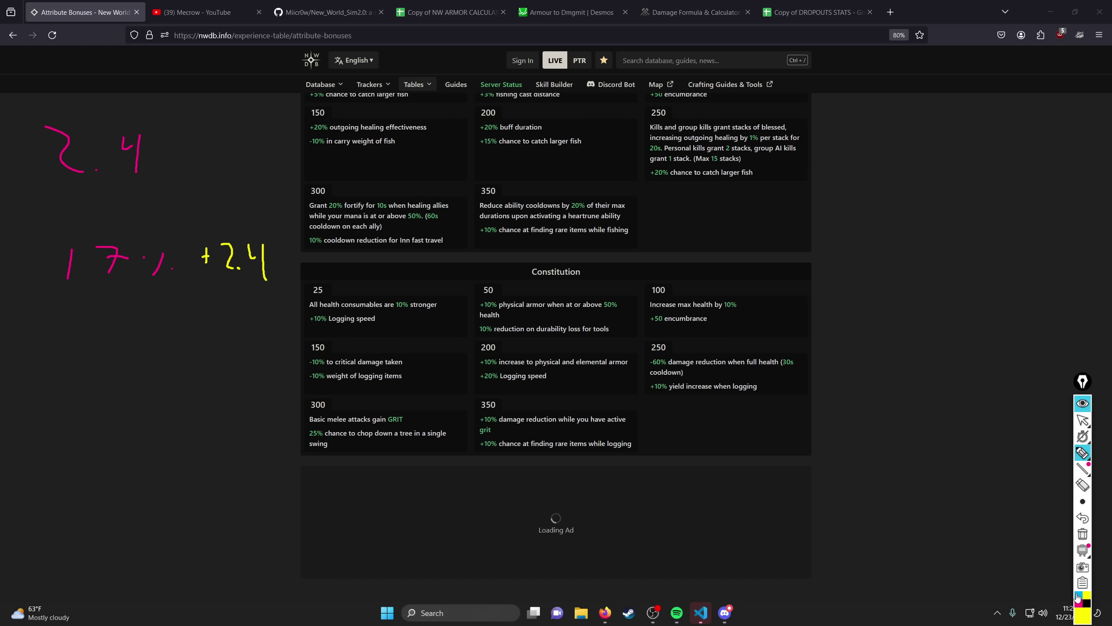
left_click(1079, 596)
left_click_drag(66, 289, 260, 293)
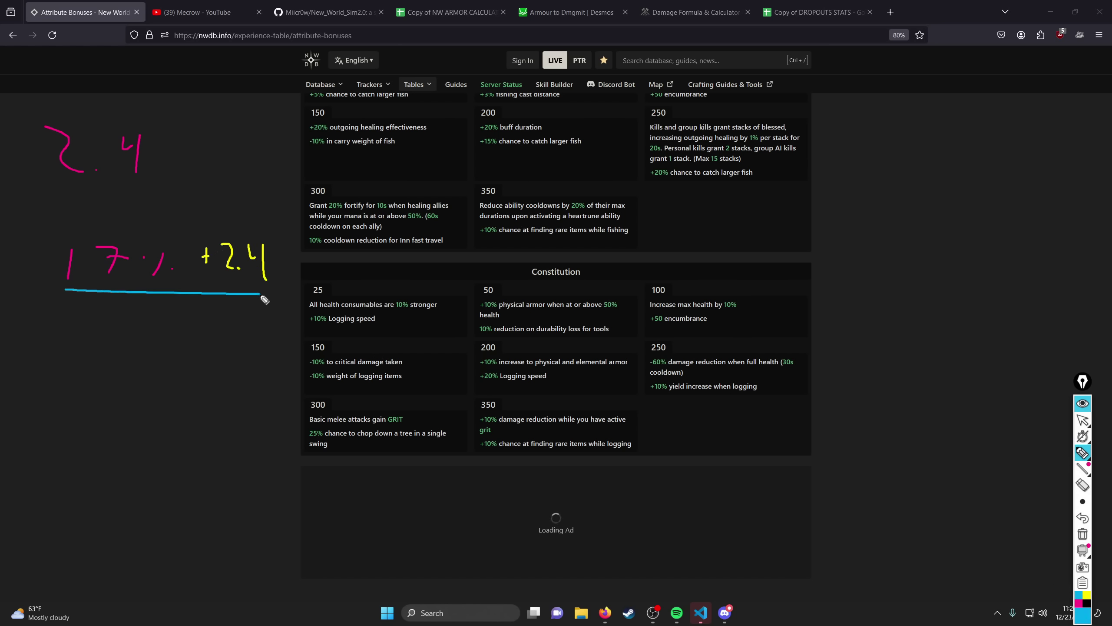
left_click(1079, 603)
mouse_move(113, 308)
left_mouse_down()
mouse_move(112, 329)
mouse_move(175, 323)
left_mouse_up()
left_click_drag(187, 320, 183, 332)
left_click(199, 331)
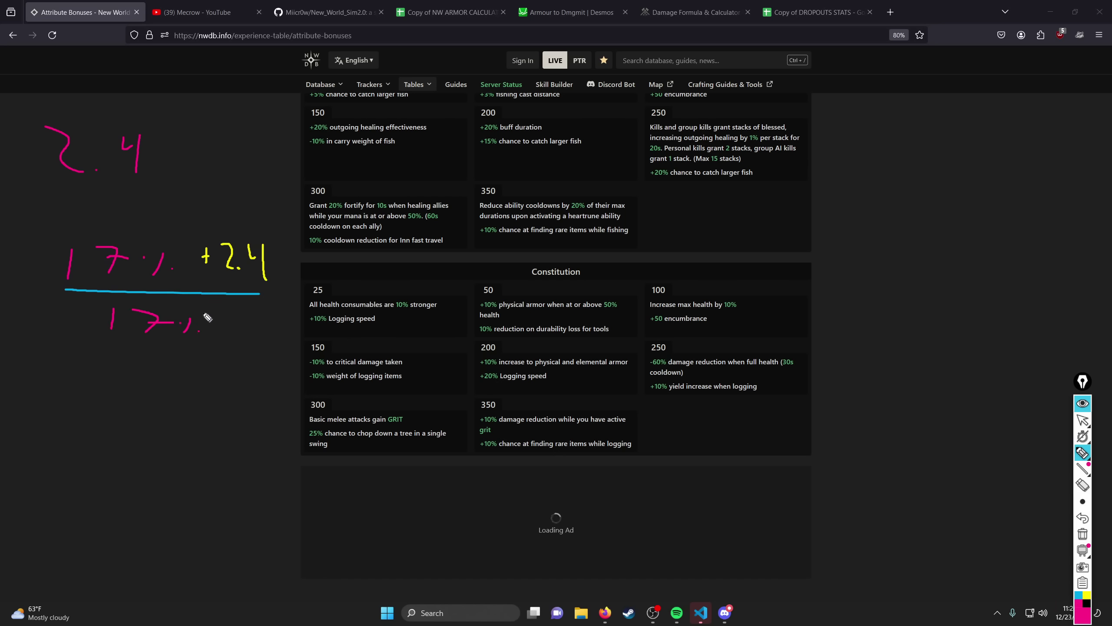
left_click(1082, 534)
left_click(655, 615)
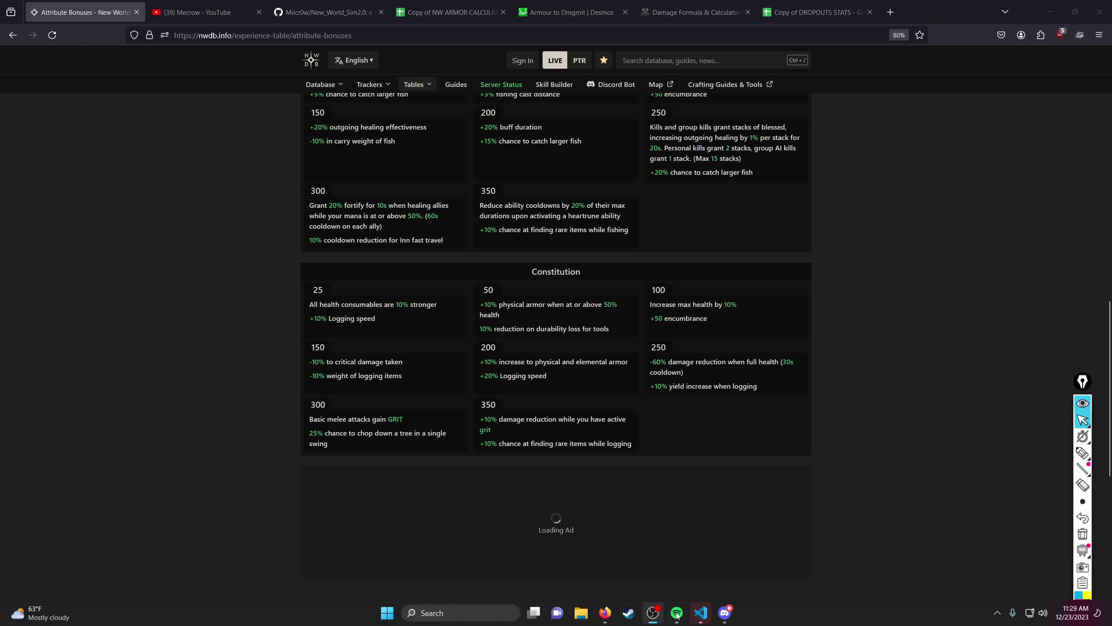
Step: Return to health.ipynb and scroll to the Base Armor Shortcuts list (Light 883.7 to Heavy SNS 2413.3)
left_click(712, 615)
scroll(348, 212, "down", 20)
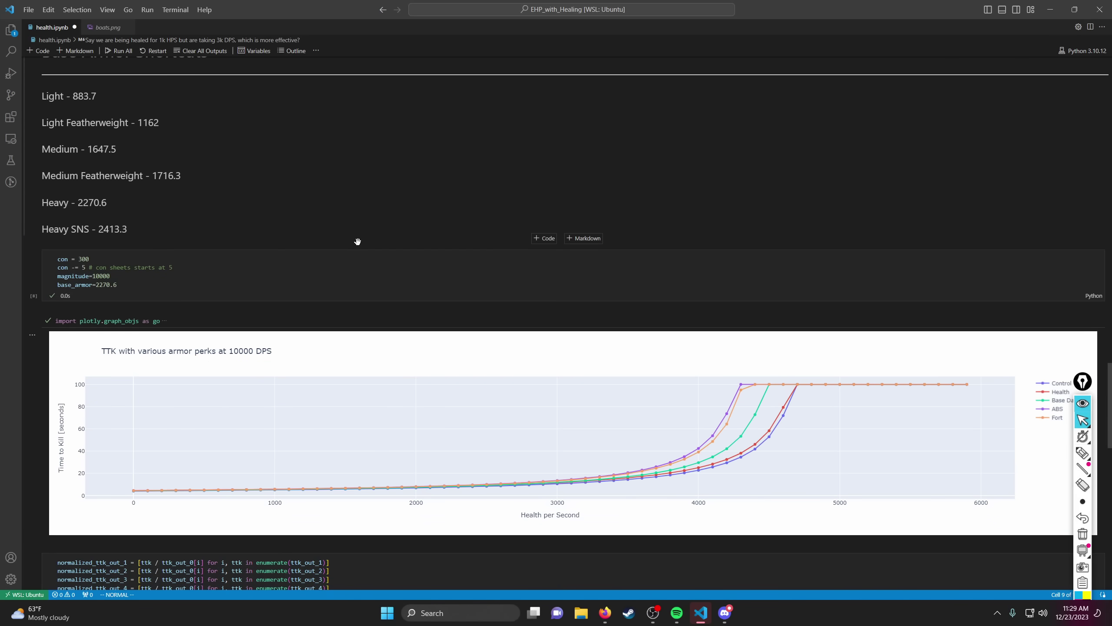
scroll(254, 204, "up", 2)
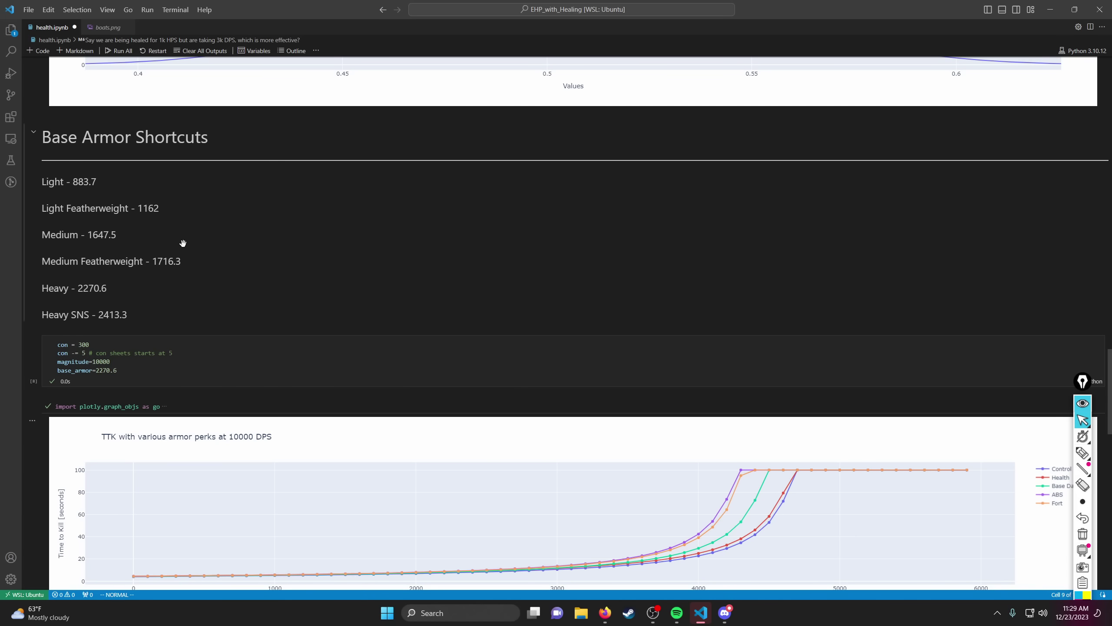
Step: Switch to the armor calculator spreadsheet and check the TotalRating formula in cell I2
mouse_move(605, 613)
left_click(605, 569)
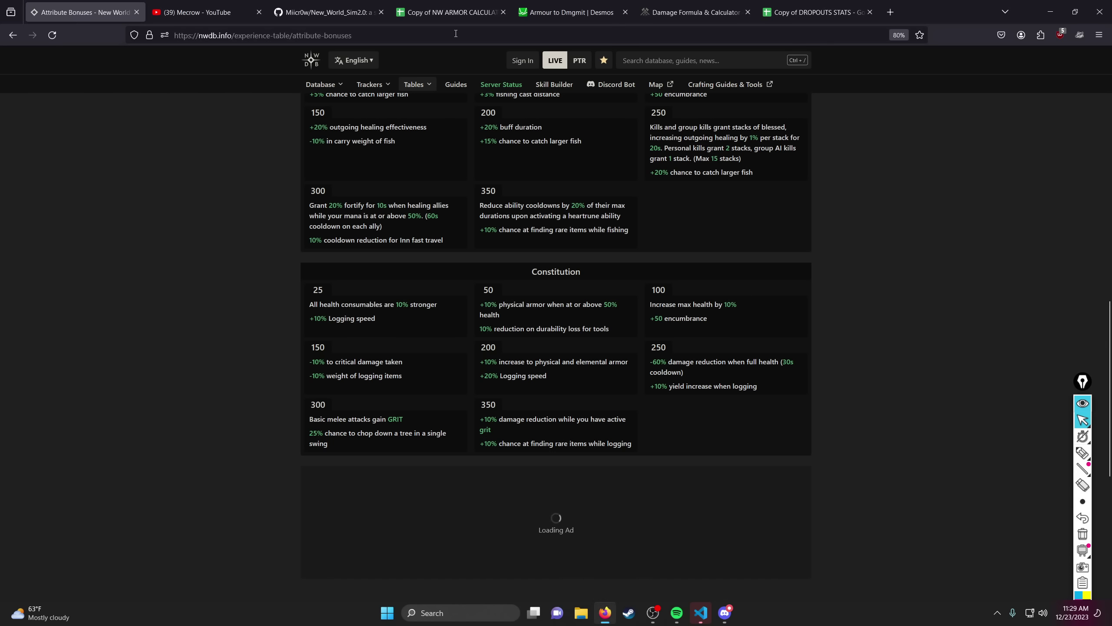
left_click(571, 2)
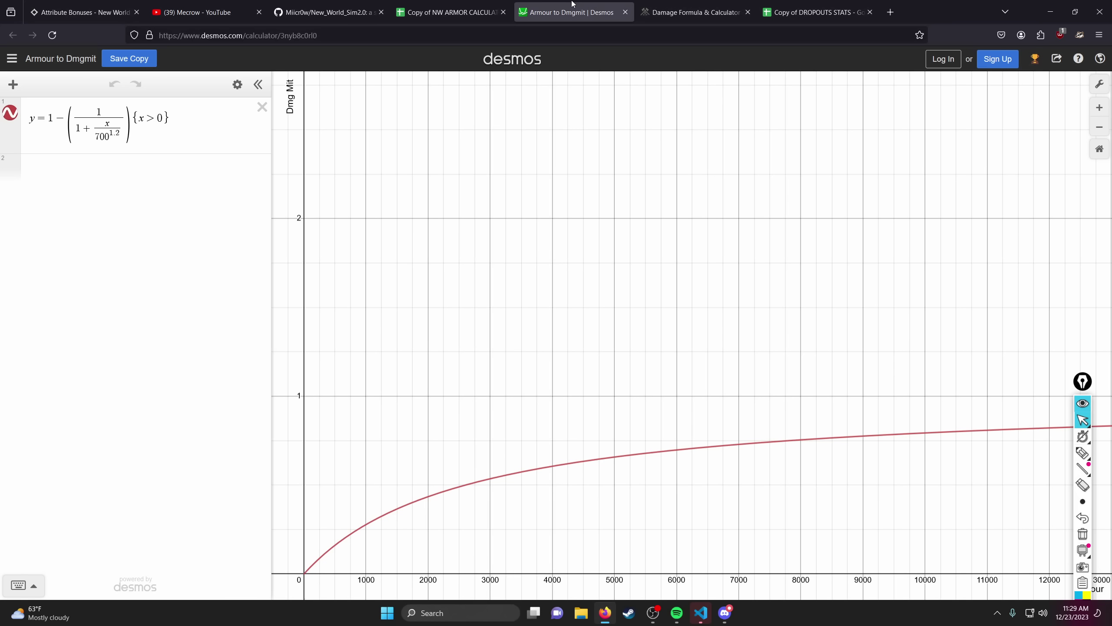
left_click(446, 12)
left_click(672, 200)
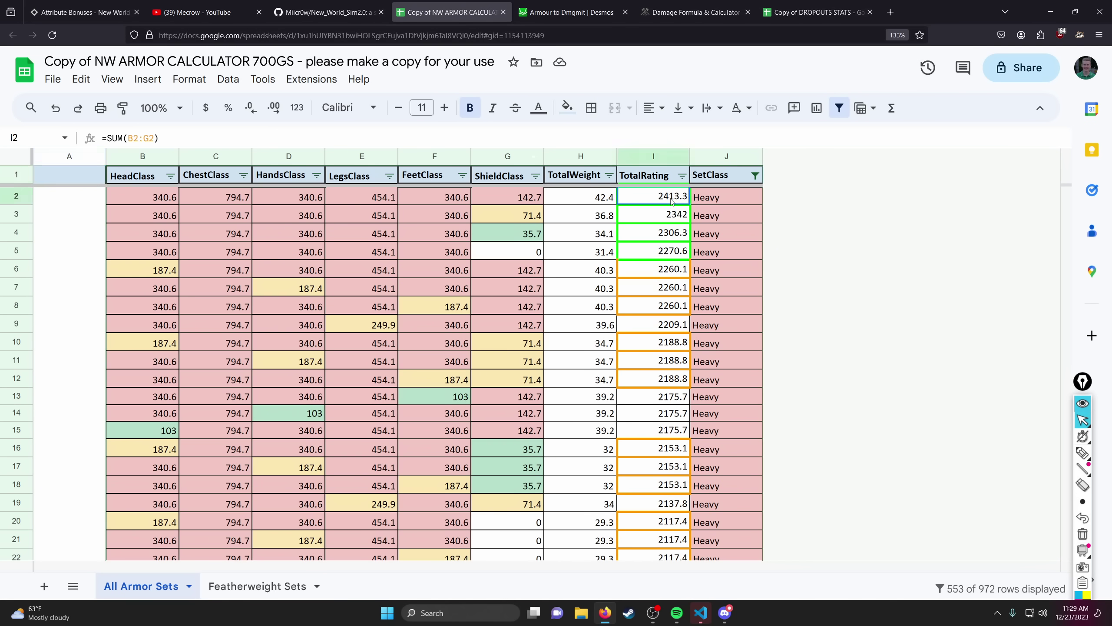
left_click(161, 196)
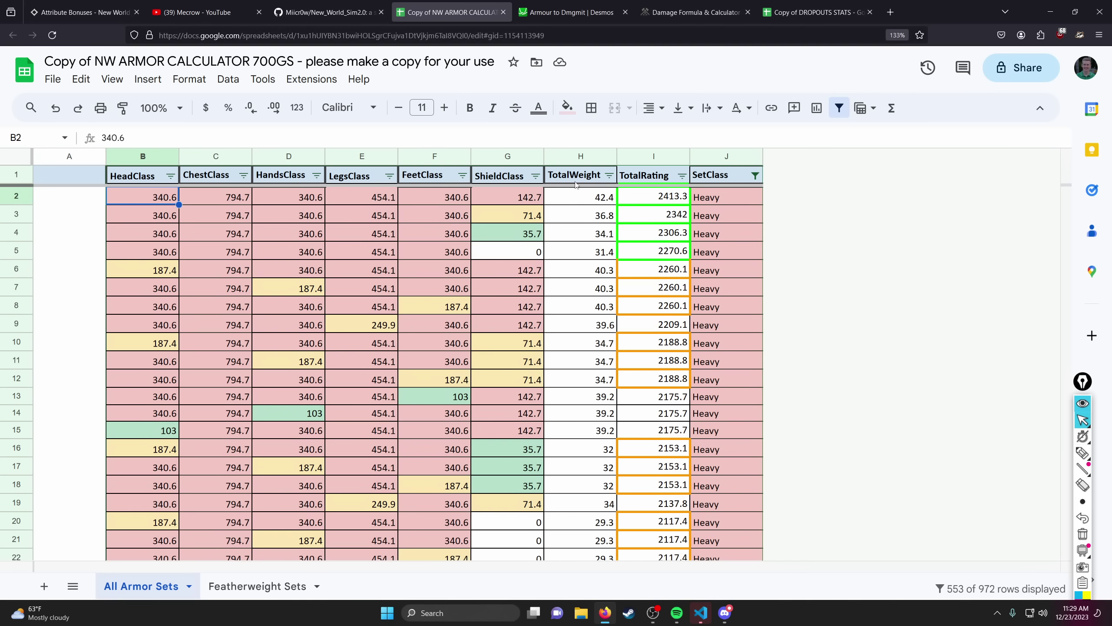
Step: Filter SetClass to Medium only, inspect the top set's head and chest classes, then open the Desmos graph
left_click(754, 175)
left_click(652, 416)
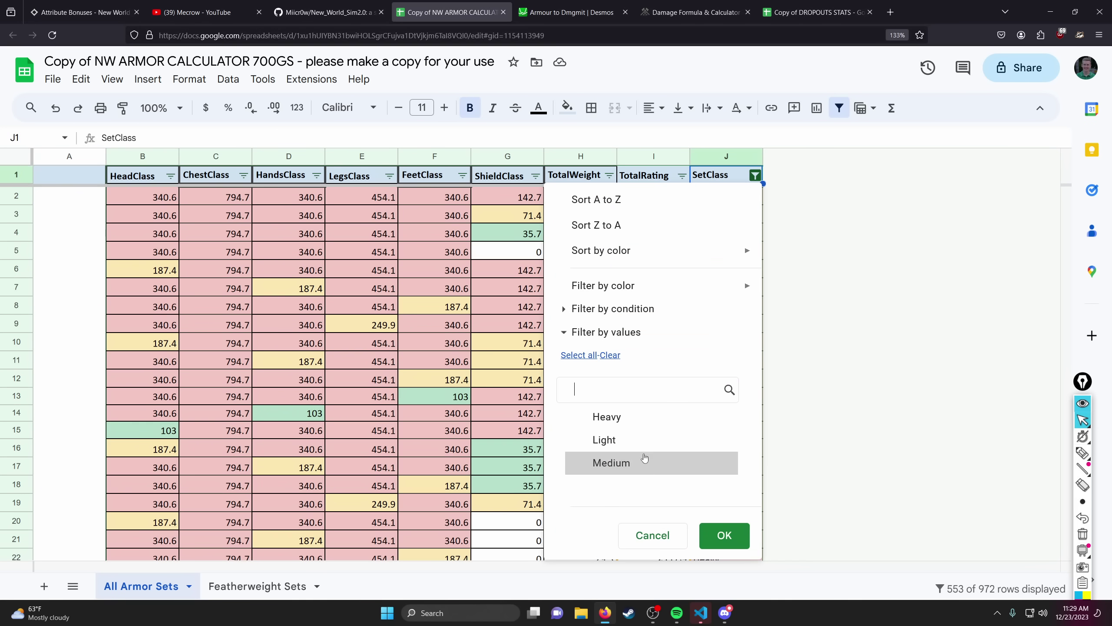
left_click(645, 461)
left_click(725, 535)
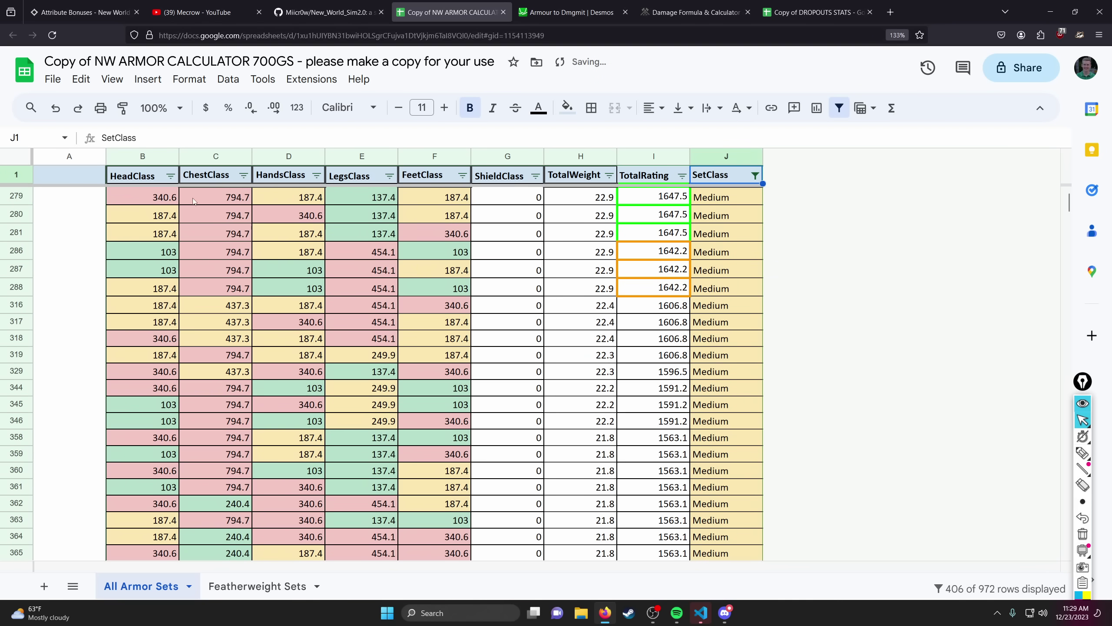
left_click(175, 200)
left_click(195, 197)
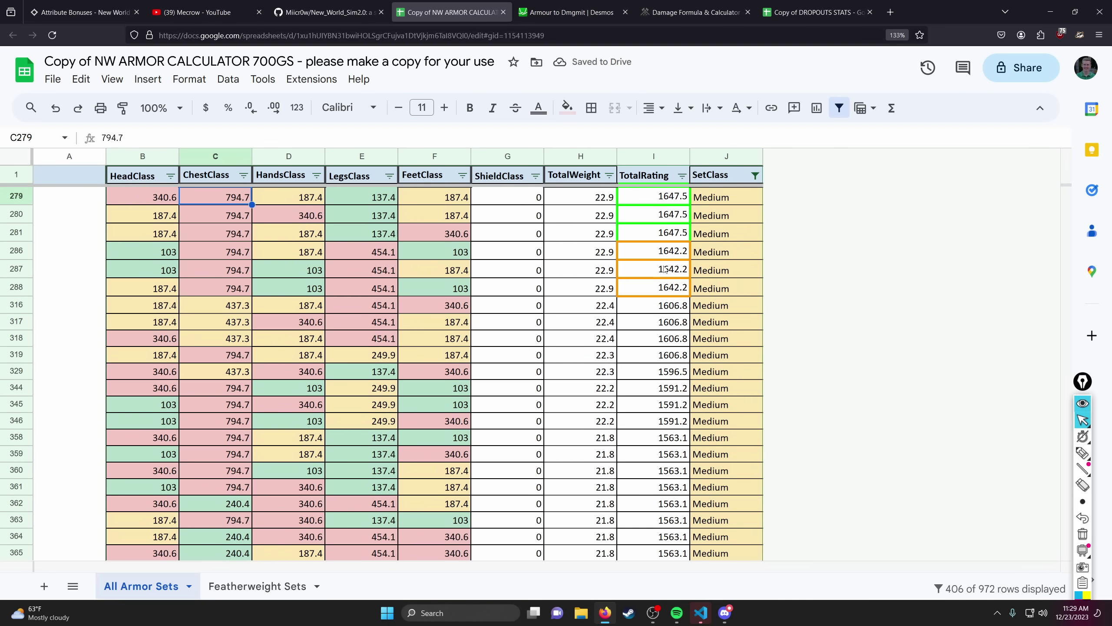
left_click(560, 4)
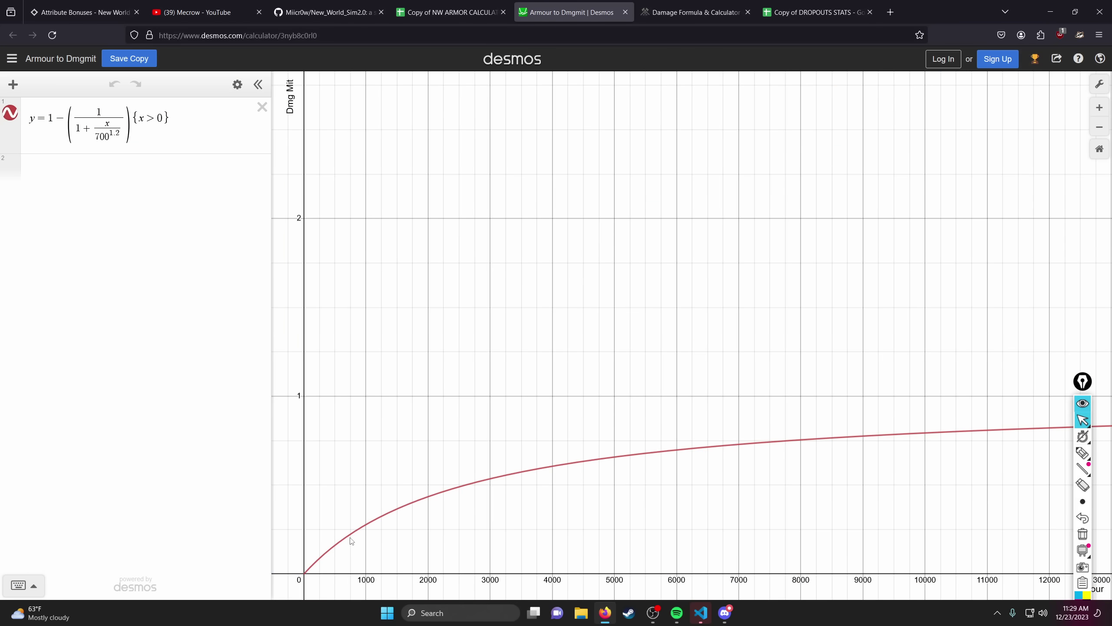
Step: Trace values along the Desmos armor-to-mitigation curve, then sketch and erase a level line above it
mouse_move(350, 541)
left_mouse_down()
mouse_move(561, 514)
mouse_move(774, 514)
mouse_move(400, 574)
mouse_move(350, 570)
mouse_move(779, 521)
left_mouse_up()
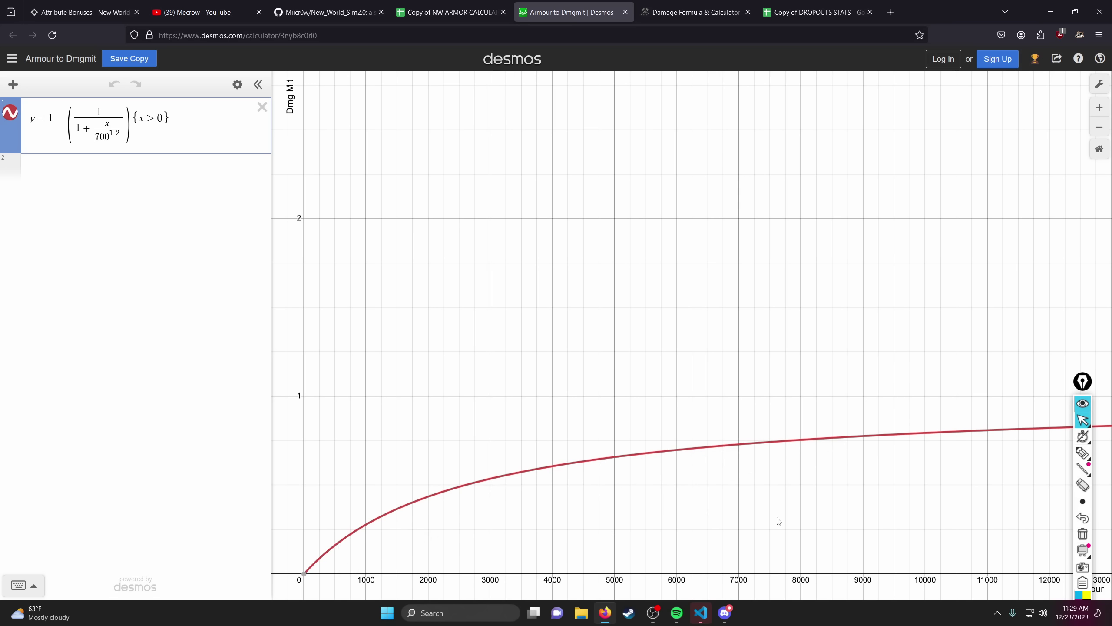
left_click(1078, 455)
left_click_drag(609, 429, 836, 423)
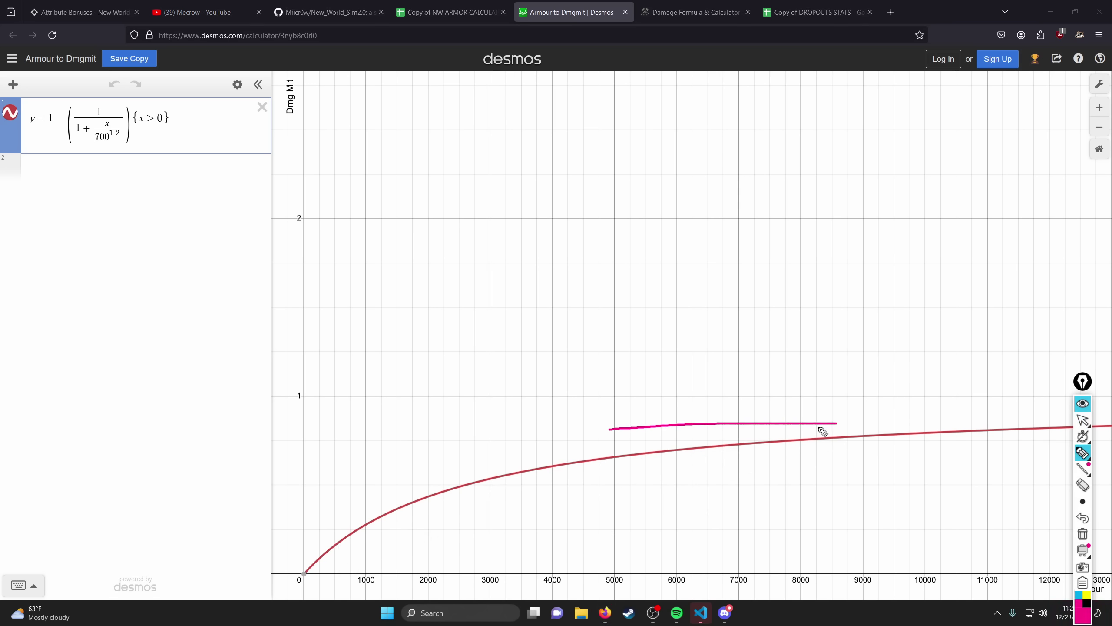
left_click(1081, 534)
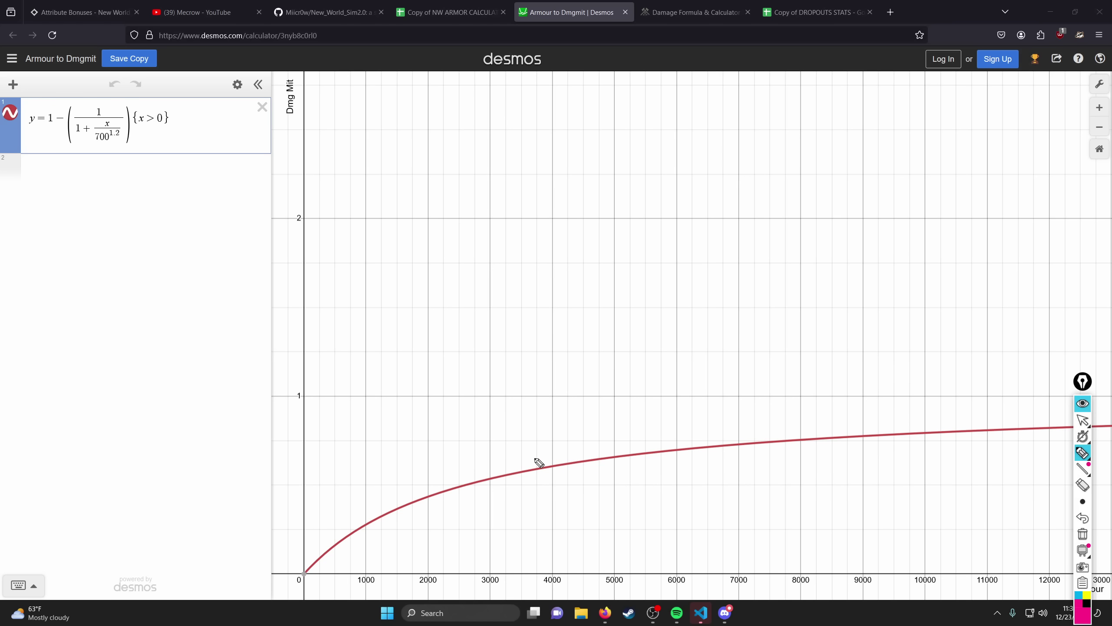
Step: Bring the VS Code health notebook with the 10000 DPS TTK plot back to the front
key("ctrl+shift+1")
mouse_move(655, 615)
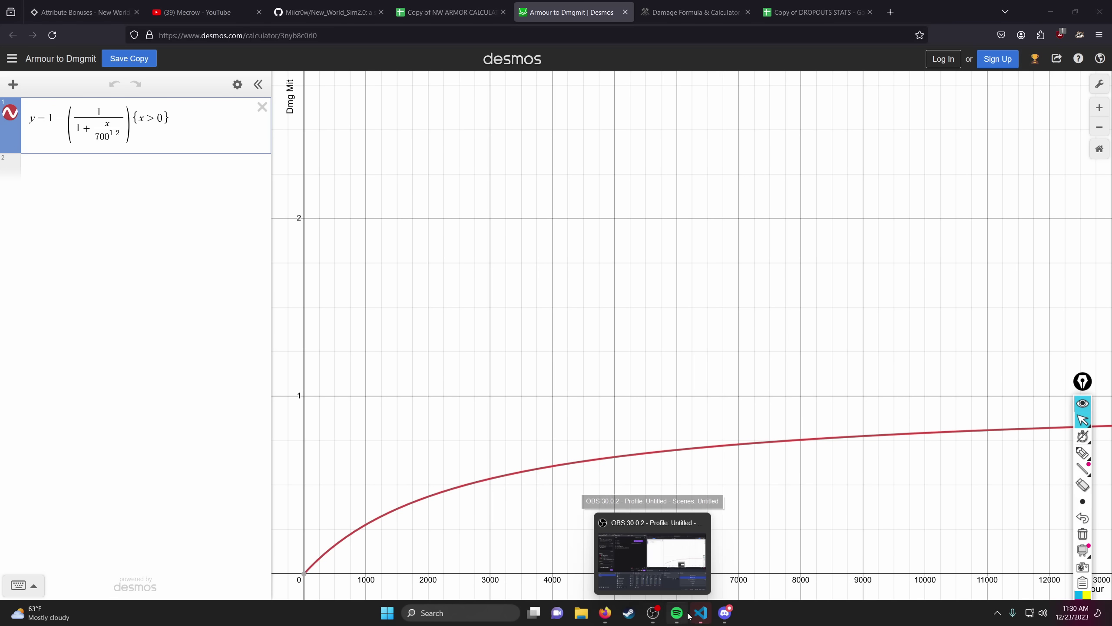
left_click(701, 613)
scroll(459, 264, "down", 4)
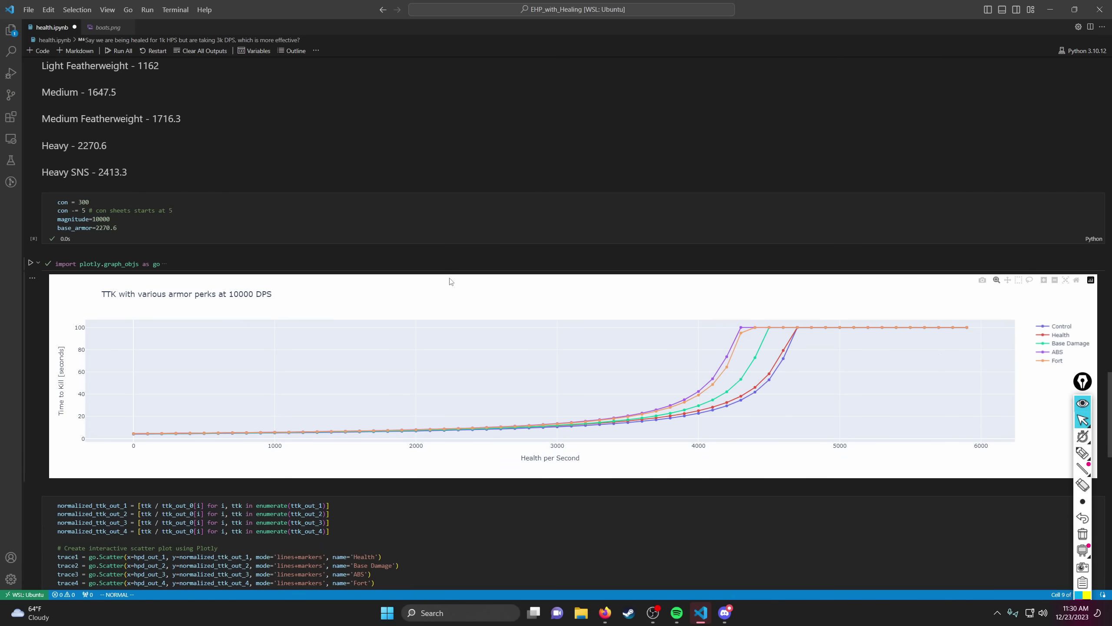
scroll(451, 282, "down", 3)
scroll(447, 278, "up", 2)
left_click(1083, 453)
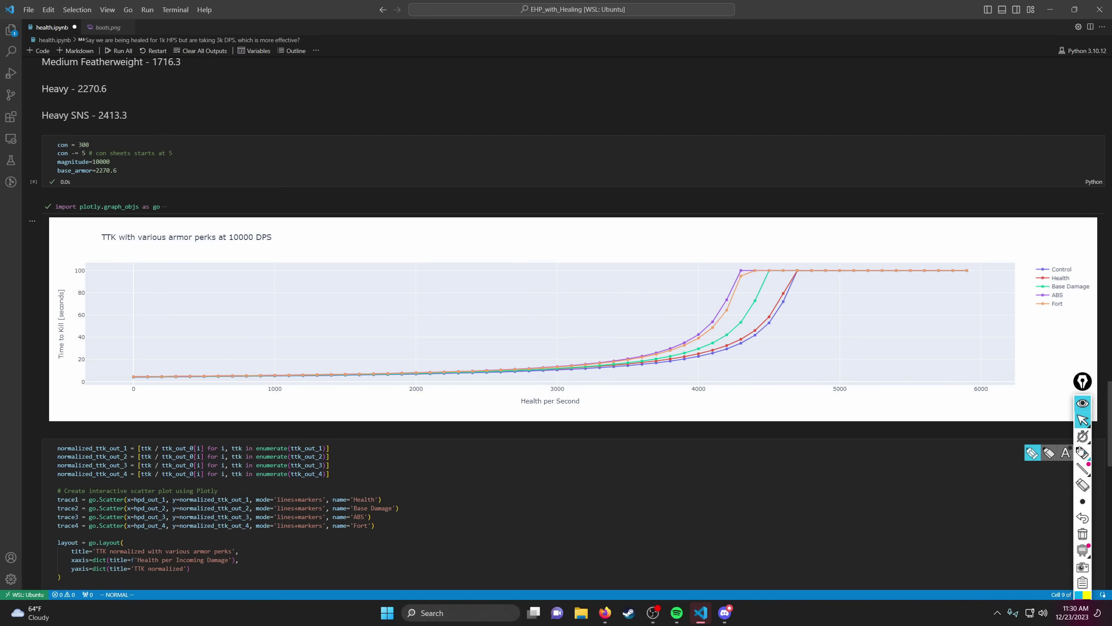
mouse_move(106, 130)
left_mouse_down()
mouse_move(163, 189)
mouse_move(112, 130)
left_mouse_up()
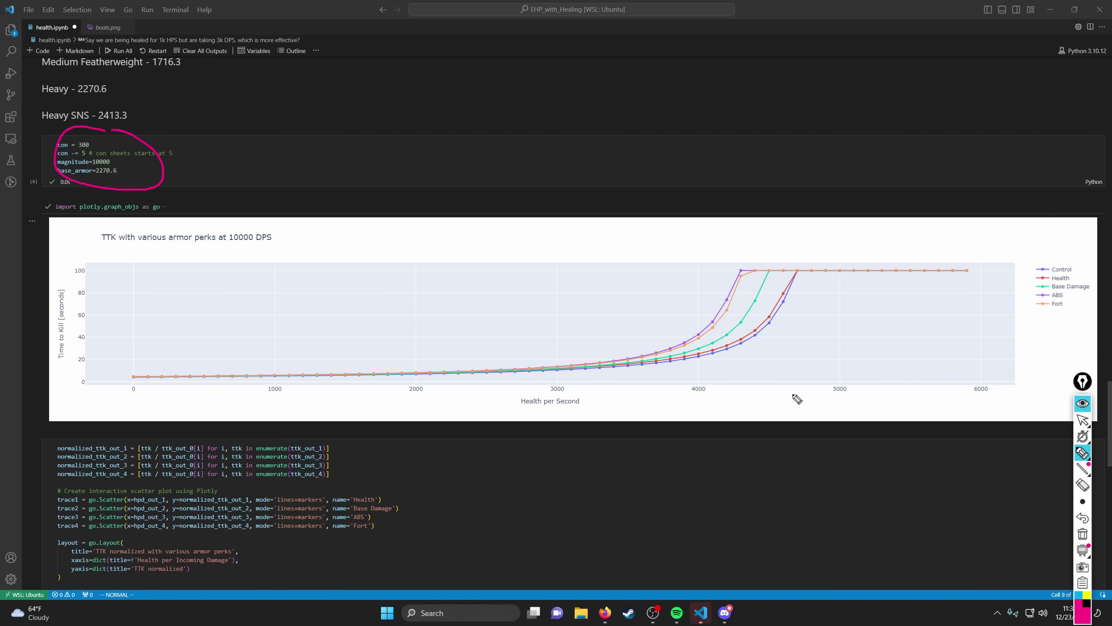
left_click(1083, 535)
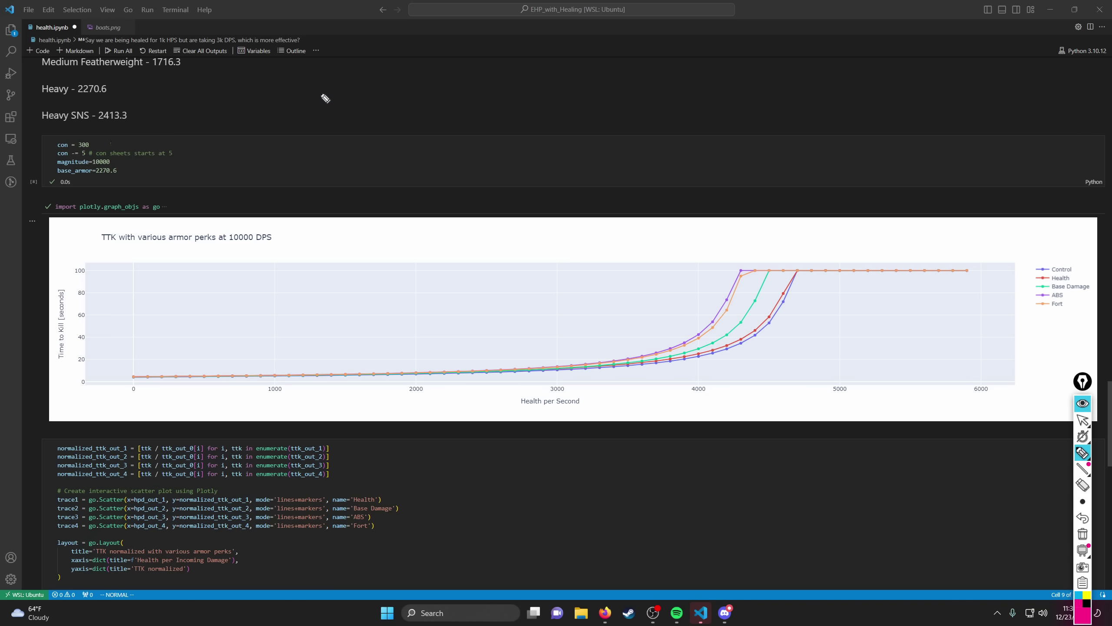
mouse_move(130, 121)
left_mouse_down()
mouse_move(117, 137)
mouse_move(142, 148)
left_mouse_up()
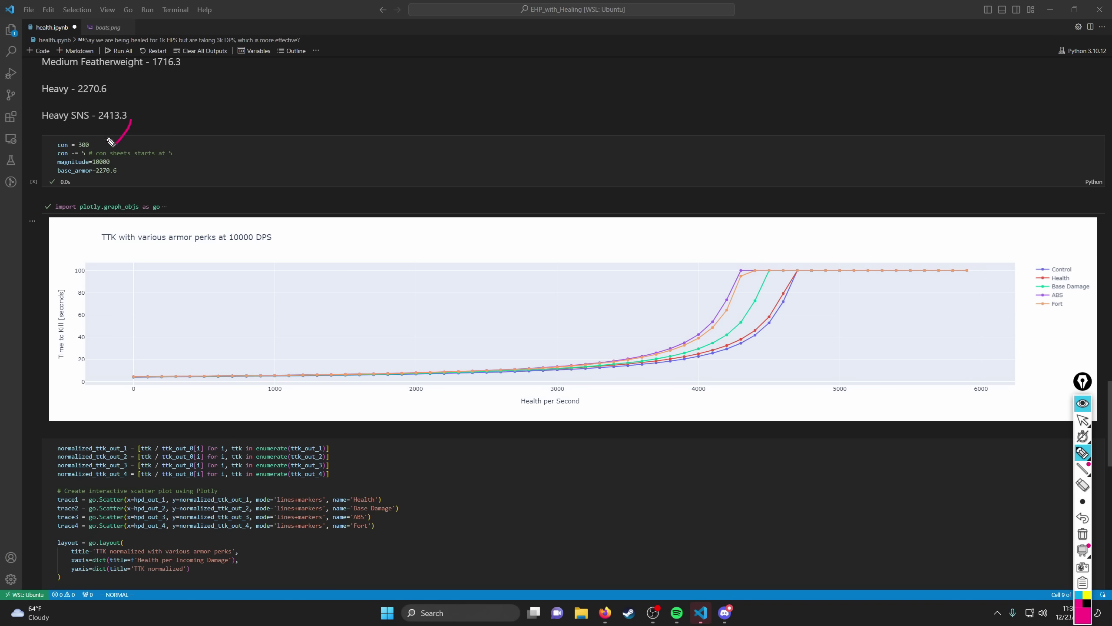
Step: Erase the arrow note and expand the 'import plotly.graph_objs as go' cell to review its five TTK scenarios
left_click(1082, 533)
key("Escape")
left_click(223, 207)
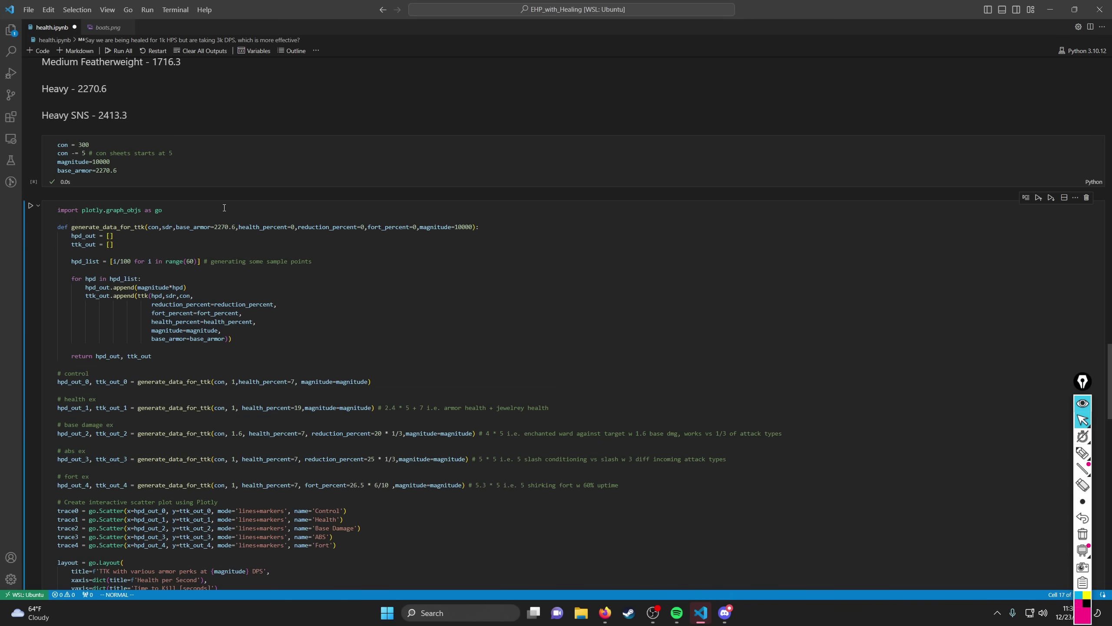
scroll(398, 306, "down", 3)
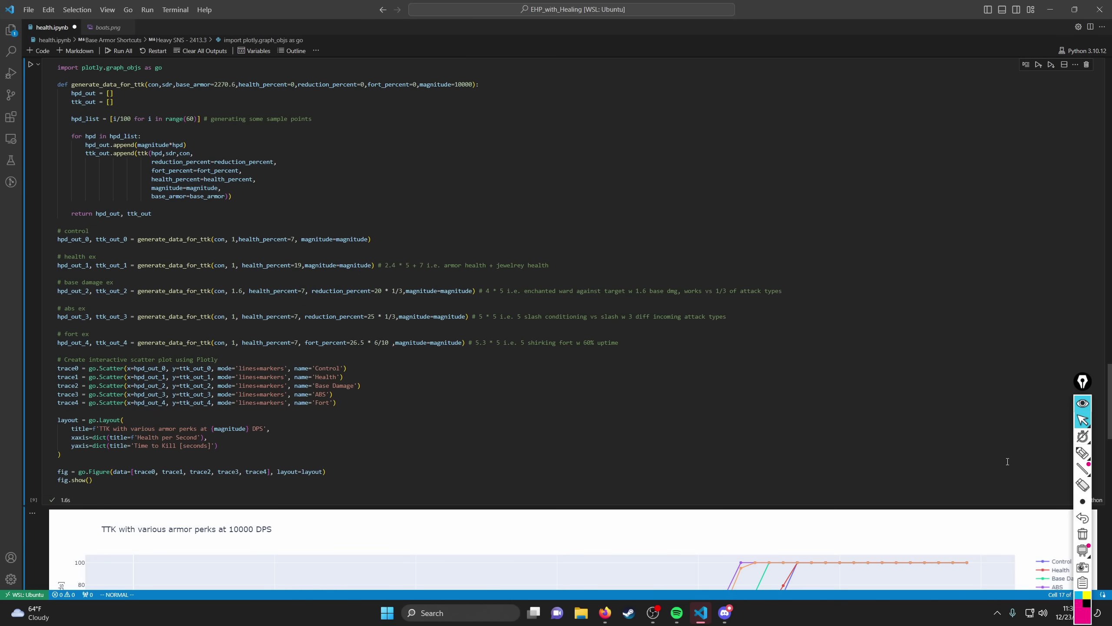
scroll(832, 408, "down", 3)
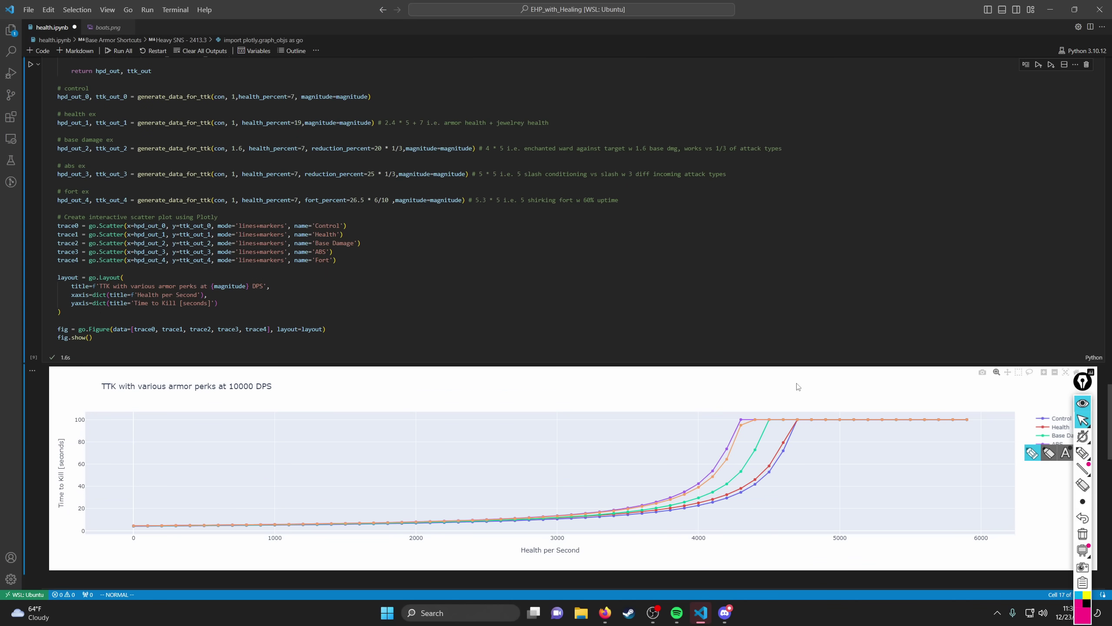
scroll(797, 386, "down", 1)
scroll(797, 387, "up", 2)
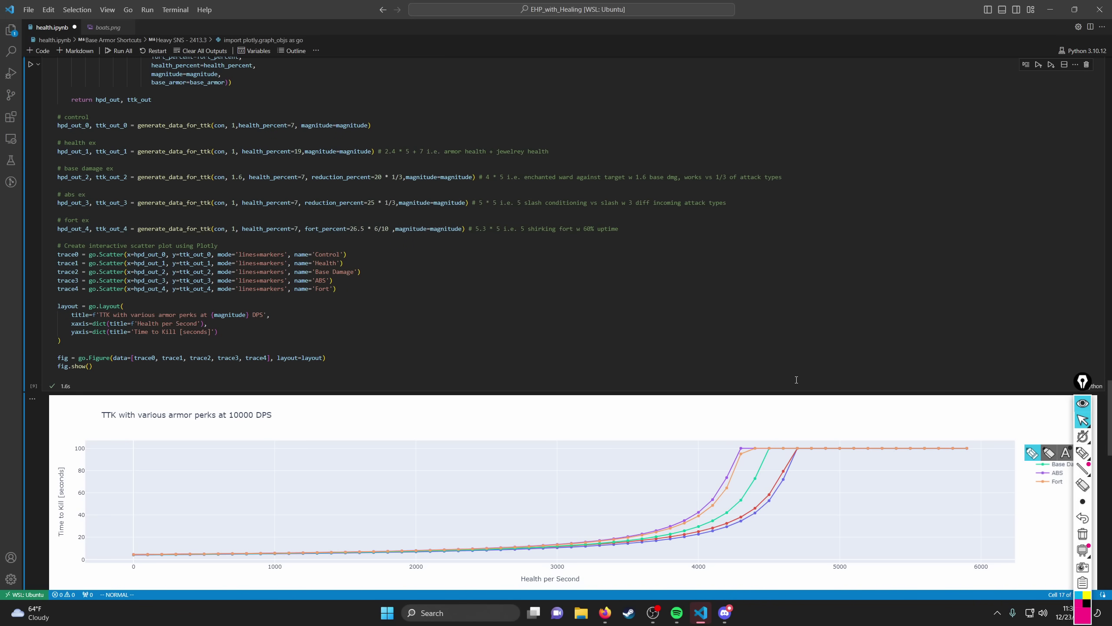
left_click(1082, 453)
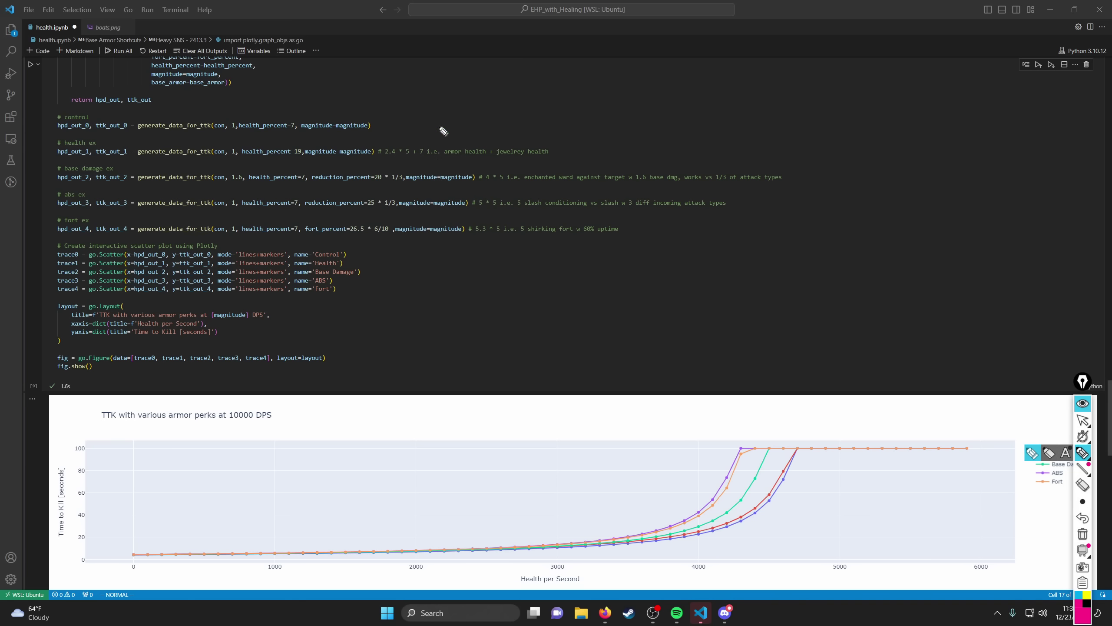
left_click_drag(439, 127, 388, 192)
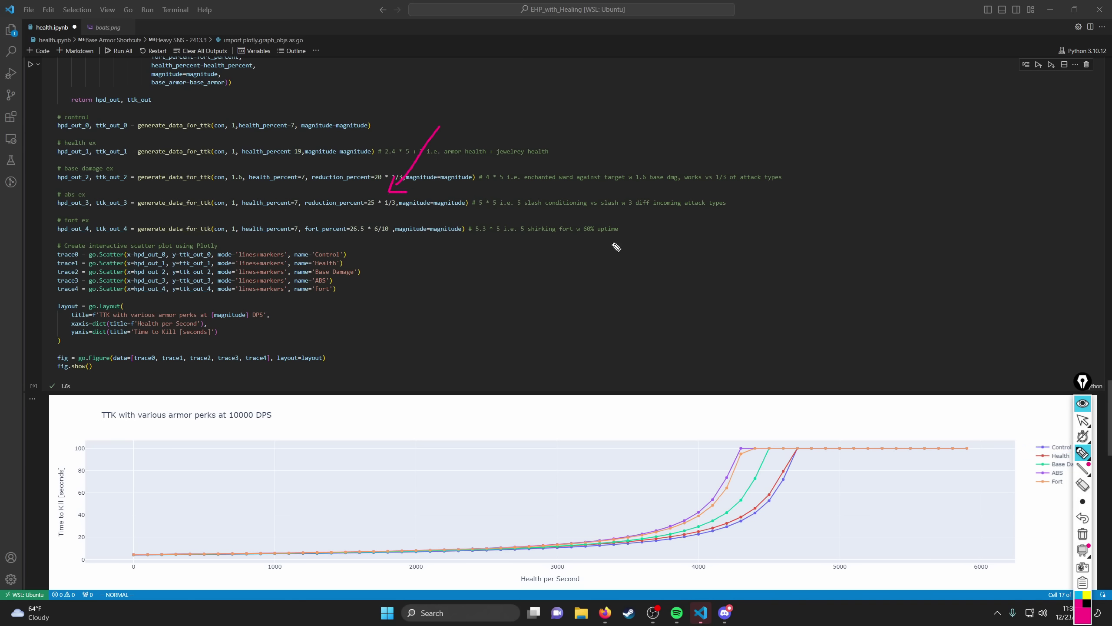
left_click(1083, 539)
mouse_move(496, 117)
left_mouse_down()
mouse_move(512, 78)
mouse_move(524, 77)
left_mouse_up()
left_click(543, 102)
left_click_drag(504, 95, 570, 92)
left_click(541, 83)
left_click_drag(576, 103, 593, 116)
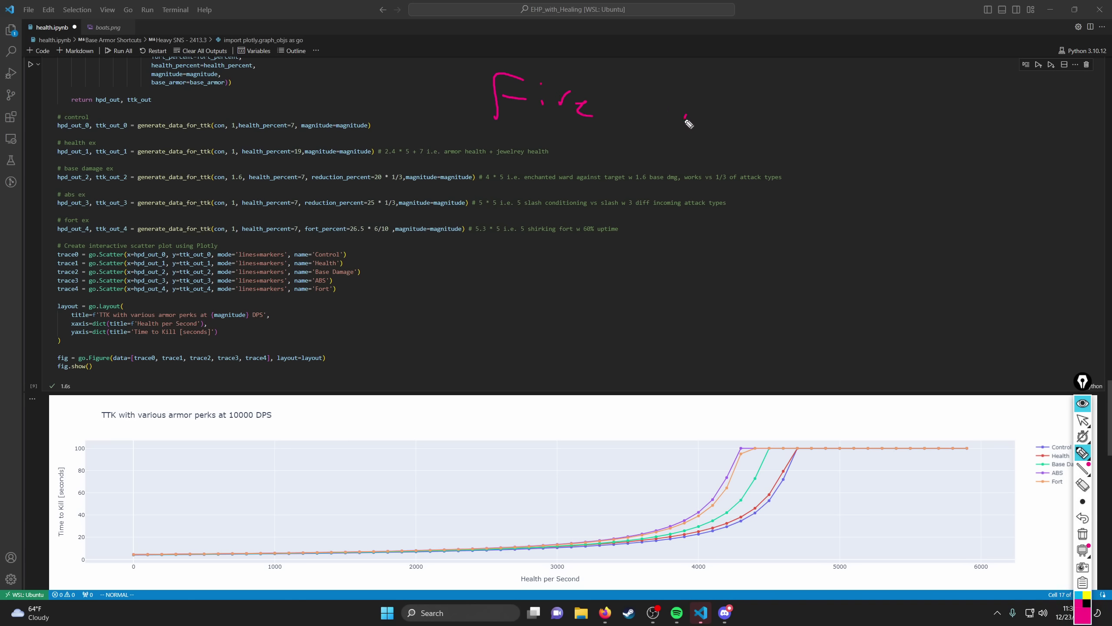
left_click_drag(684, 119, 708, 114)
mouse_move(692, 103)
left_mouse_down()
mouse_move(749, 100)
mouse_move(760, 116)
left_mouse_up()
mouse_move(780, 109)
left_mouse_down()
mouse_move(834, 110)
mouse_move(829, 119)
left_mouse_up()
mouse_move(609, 144)
left_mouse_down()
mouse_move(609, 171)
mouse_move(627, 143)
left_mouse_up()
mouse_move(638, 136)
left_mouse_down()
mouse_move(653, 161)
mouse_move(689, 156)
mouse_move(707, 175)
left_mouse_up()
left_click_drag(697, 158, 817, 176)
left_click_drag(829, 166, 863, 177)
left_click_drag(863, 168, 875, 177)
mouse_move(774, 213)
left_mouse_down()
mouse_move(766, 230)
mouse_move(779, 228)
left_mouse_up()
mouse_move(774, 216)
left_mouse_down()
mouse_move(804, 215)
mouse_move(874, 227)
left_mouse_up()
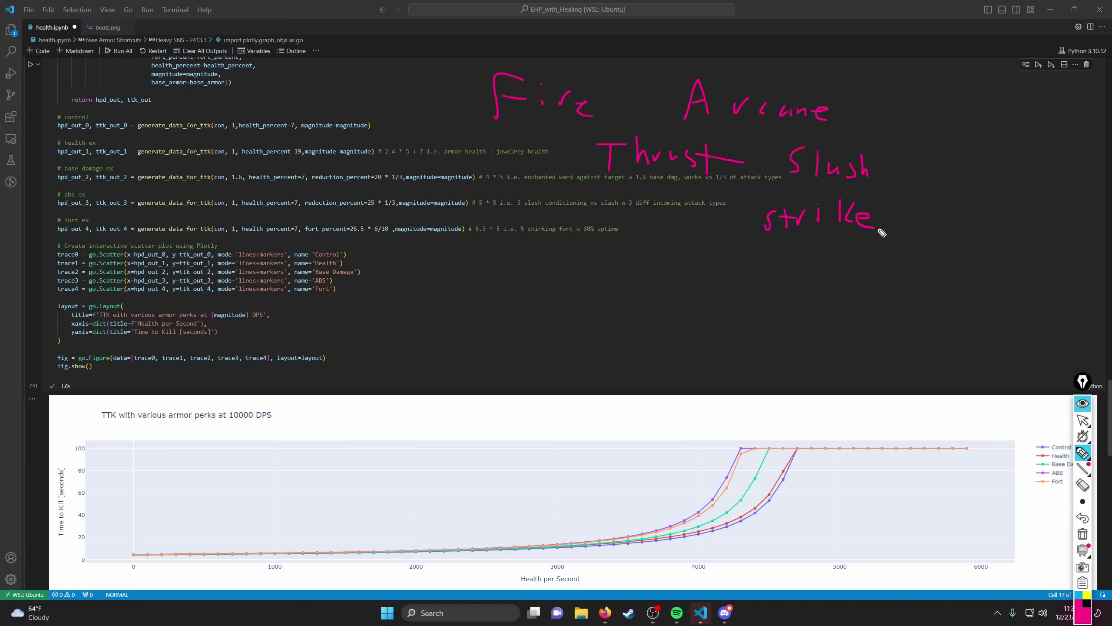
left_click(1087, 594)
left_click_drag(578, 288, 589, 316)
left_click(1083, 501)
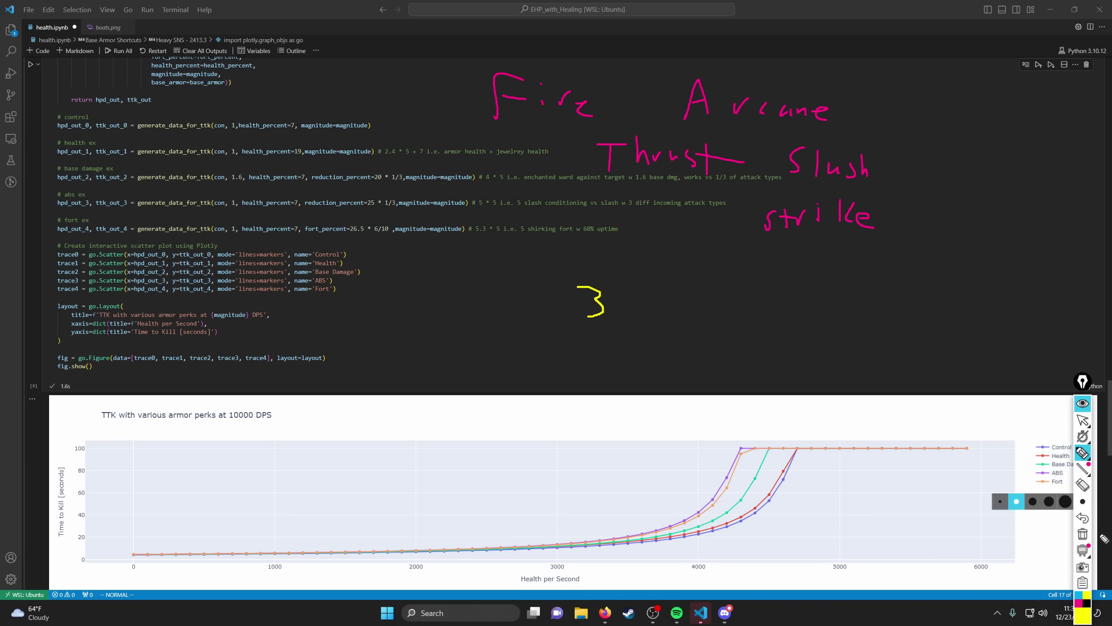
left_click(1082, 518)
mouse_move(556, 297)
left_mouse_down()
mouse_move(580, 324)
mouse_move(624, 311)
left_mouse_up()
left_click_drag(640, 304, 650, 316)
left_click_drag(652, 306, 650, 340)
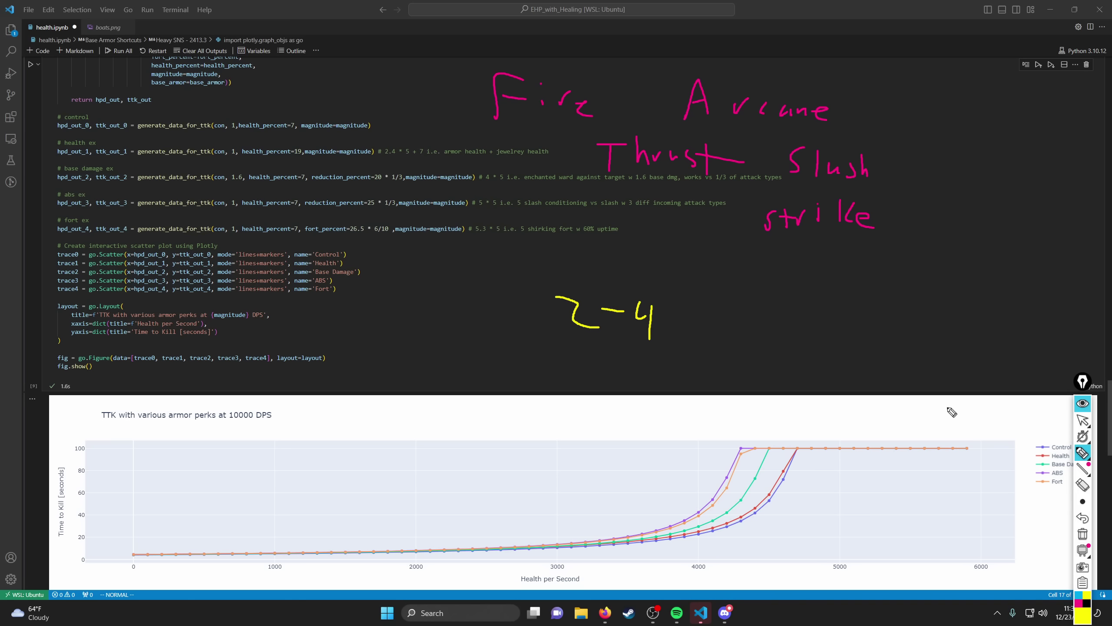
left_click(1090, 543)
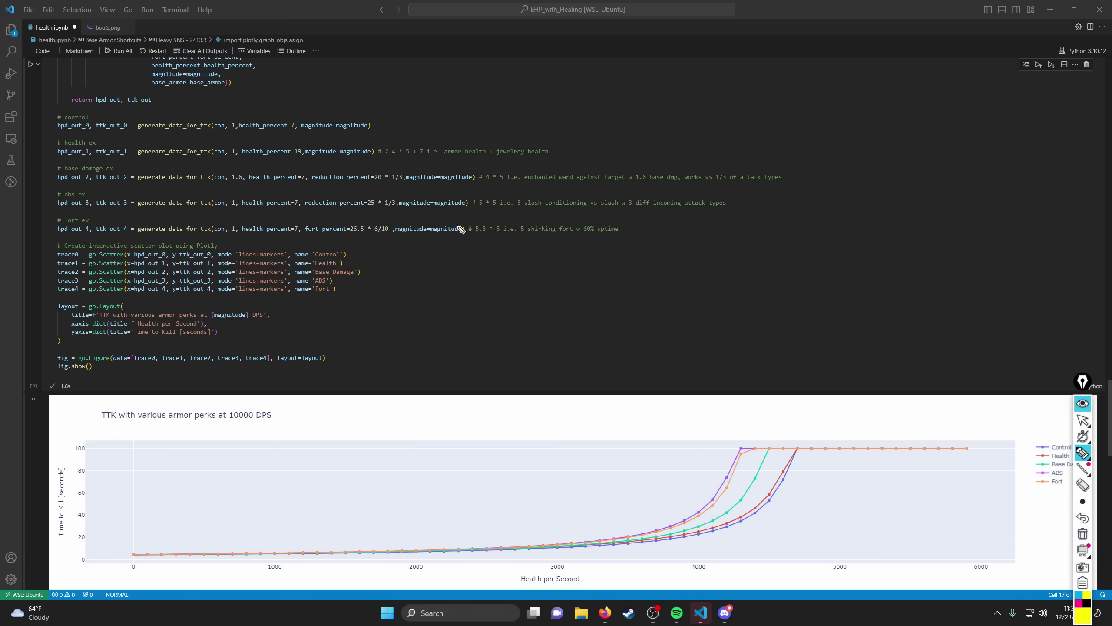
mouse_move(399, 208)
left_mouse_down()
mouse_move(383, 209)
mouse_move(399, 194)
left_mouse_up()
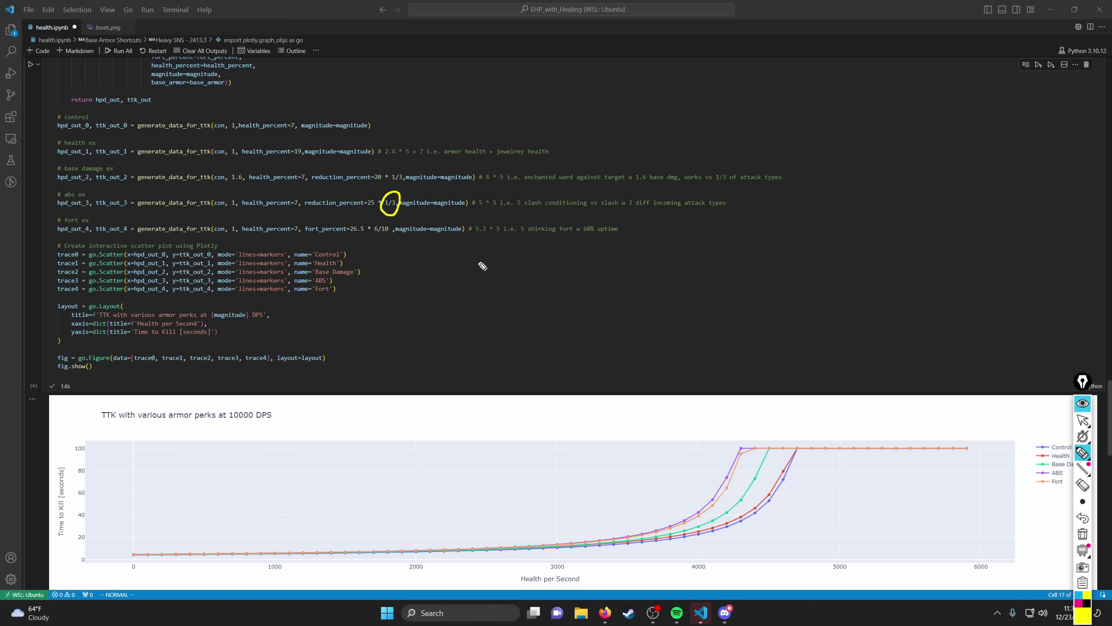
left_click(1080, 534)
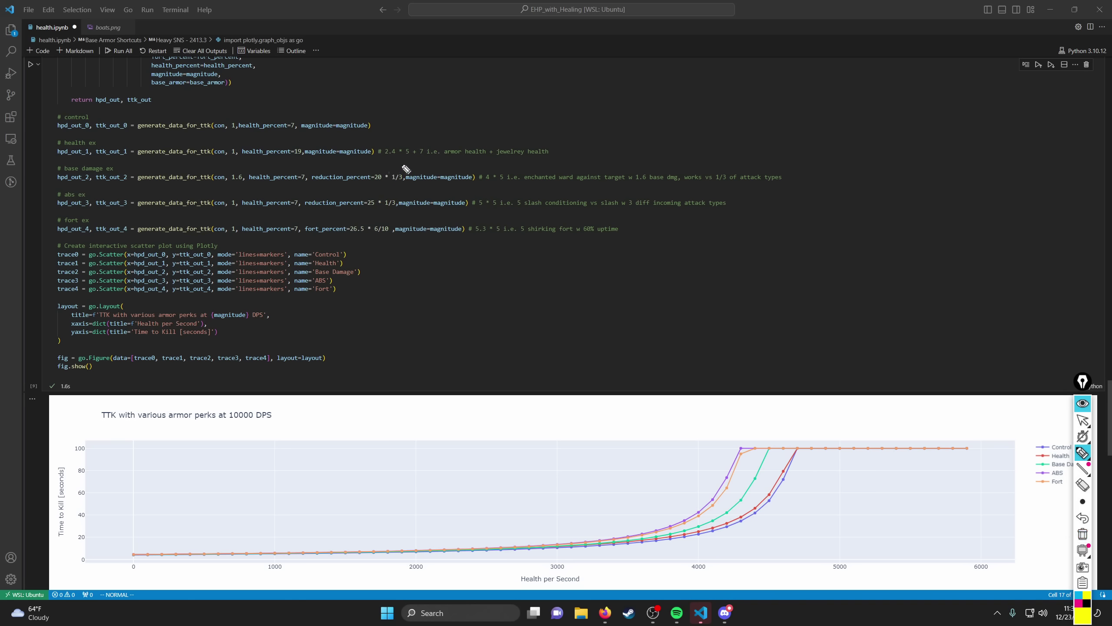
left_click_drag(403, 166, 421, 176)
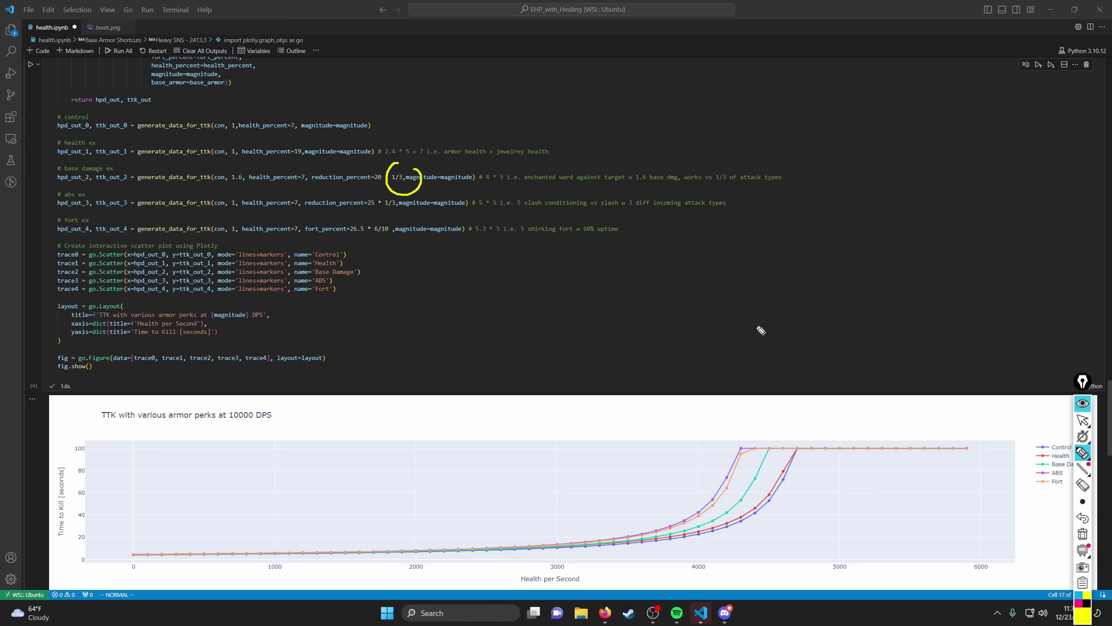
left_click(1086, 534)
left_click_drag(649, 91, 650, 123)
left_click_drag(637, 88, 666, 94)
left_click_drag(656, 109, 706, 131)
left_click(677, 113)
left_click(1082, 533)
mouse_move(582, 109)
left_mouse_down()
mouse_move(605, 104)
mouse_move(606, 91)
left_mouse_up()
left_click_drag(621, 77, 621, 105)
left_click_drag(633, 100, 643, 104)
left_click_drag(647, 100, 680, 93)
left_click_drag(681, 95, 688, 100)
left_click_drag(704, 93, 691, 118)
mouse_move(575, 128)
left_mouse_down()
mouse_move(577, 141)
mouse_move(606, 142)
mouse_move(665, 136)
left_mouse_up()
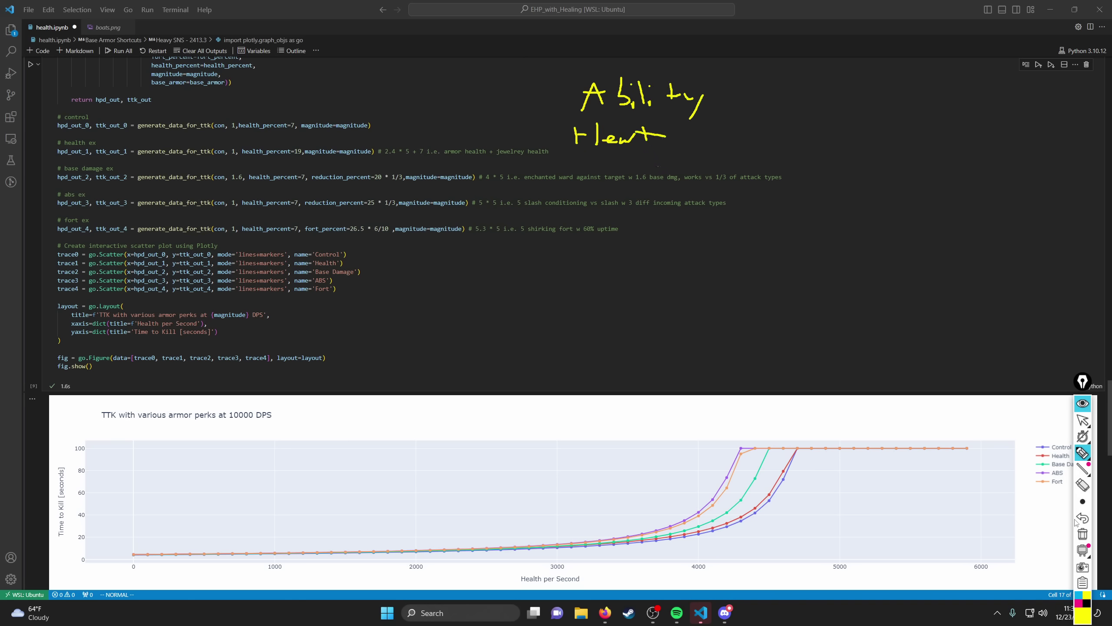
left_click(1082, 533)
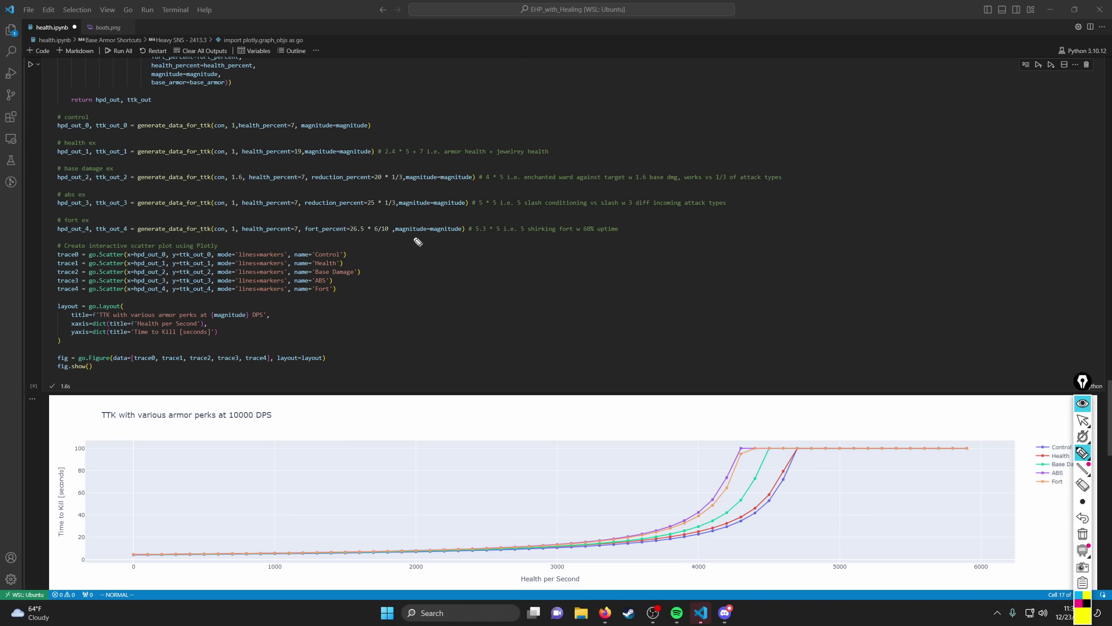
left_click_drag(386, 214, 385, 202)
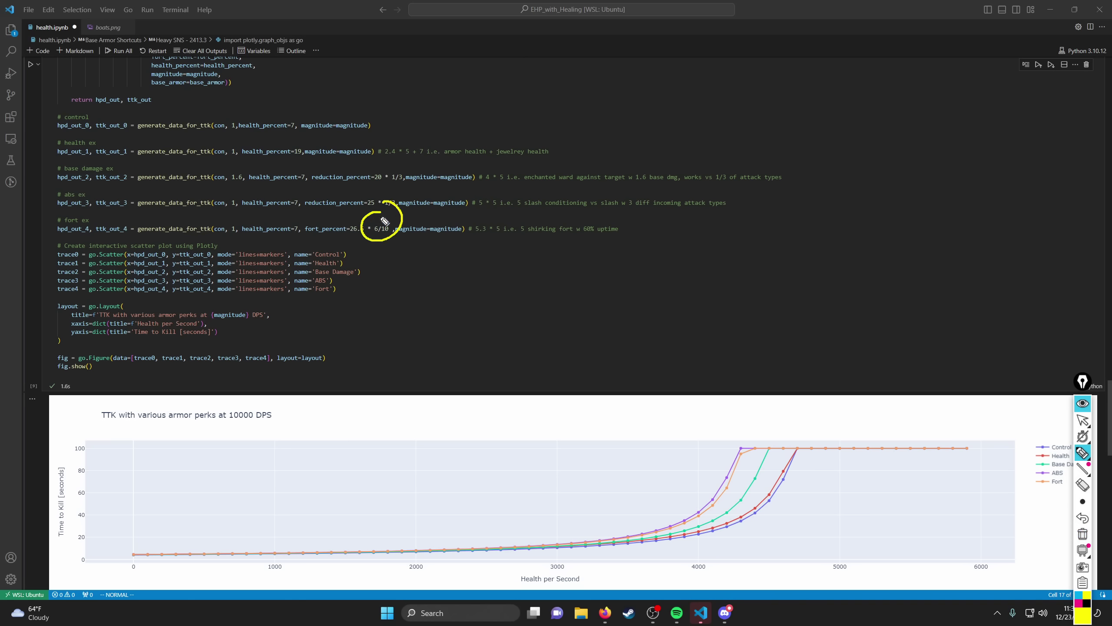
Step: Erase the circle around 6/10, return to pointer mode, and look over the TTK plot
left_click(1082, 534)
left_click(1082, 419)
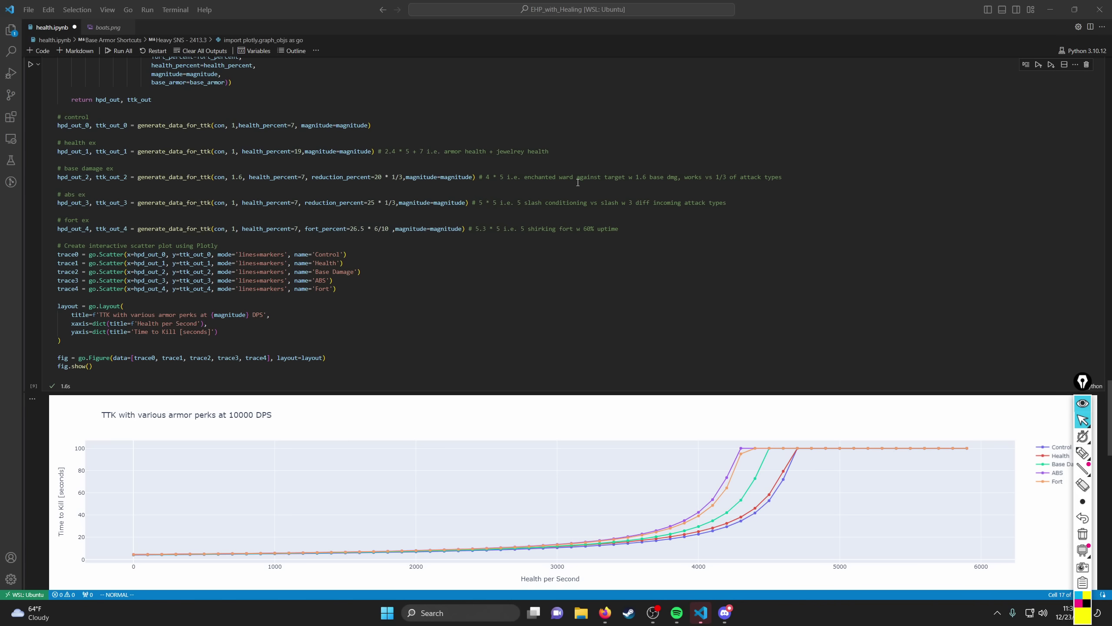
scroll(568, 188, "down", 2)
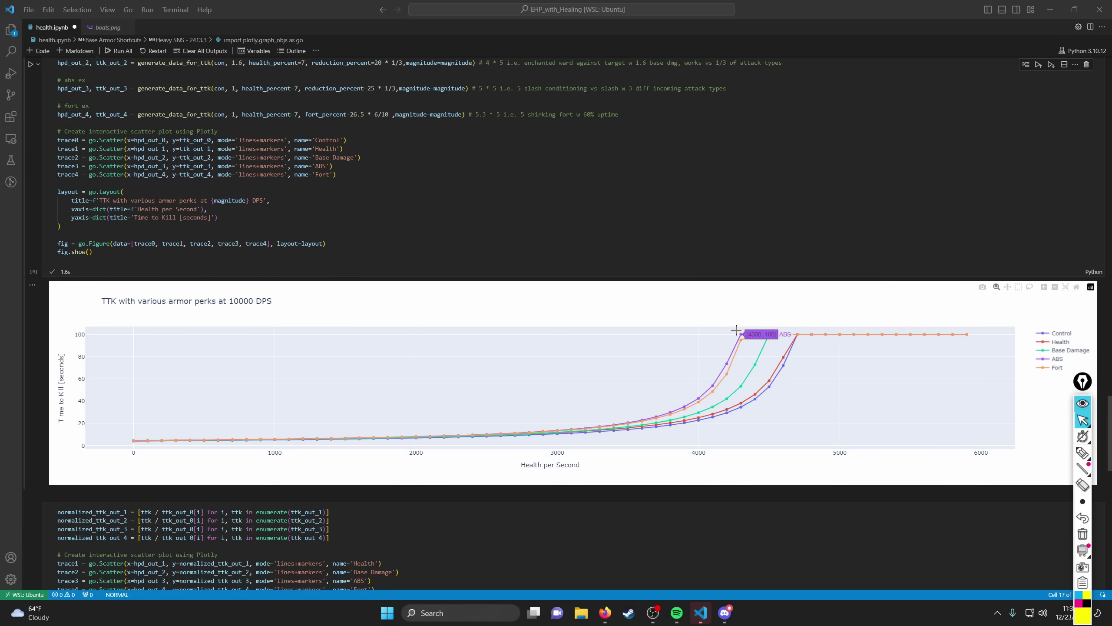
mouse_move(738, 340)
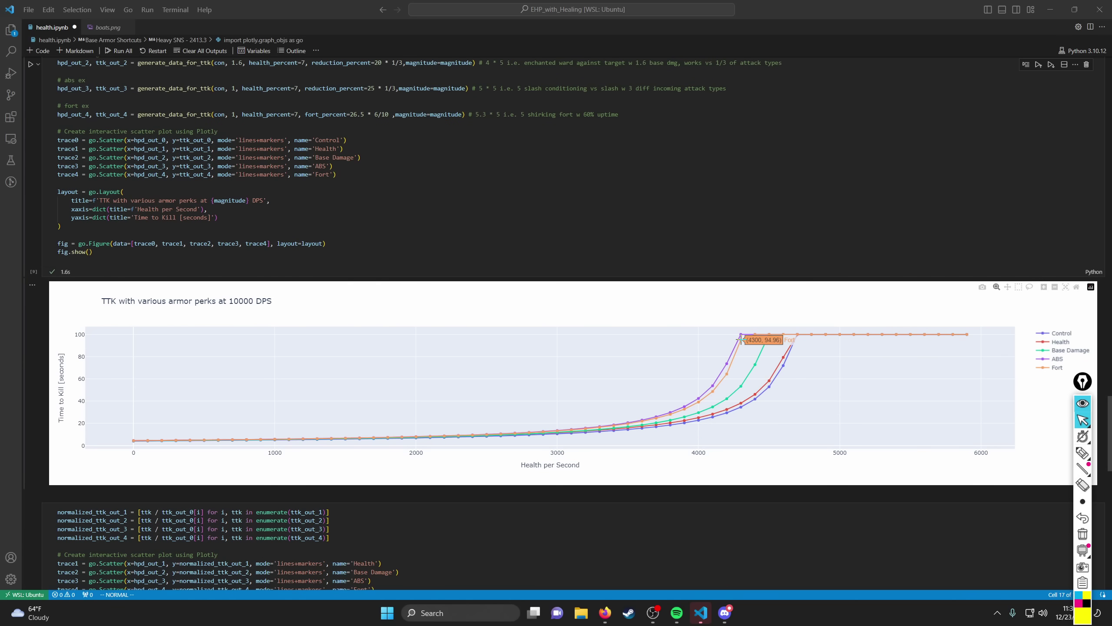
scroll(568, 241, "up", 1)
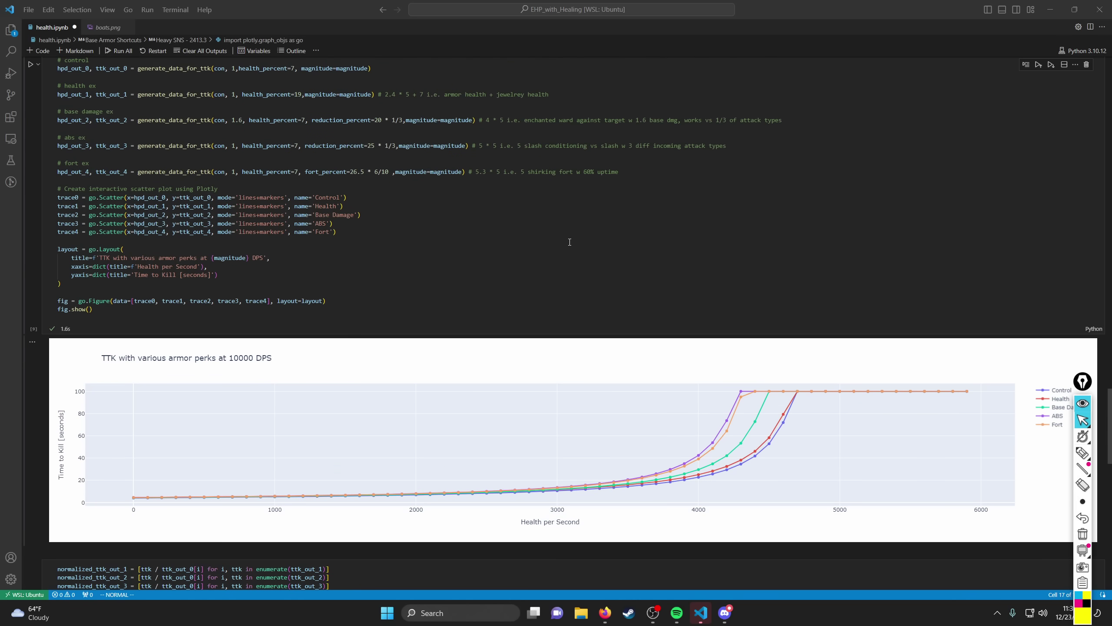
scroll(568, 242, "down", 2)
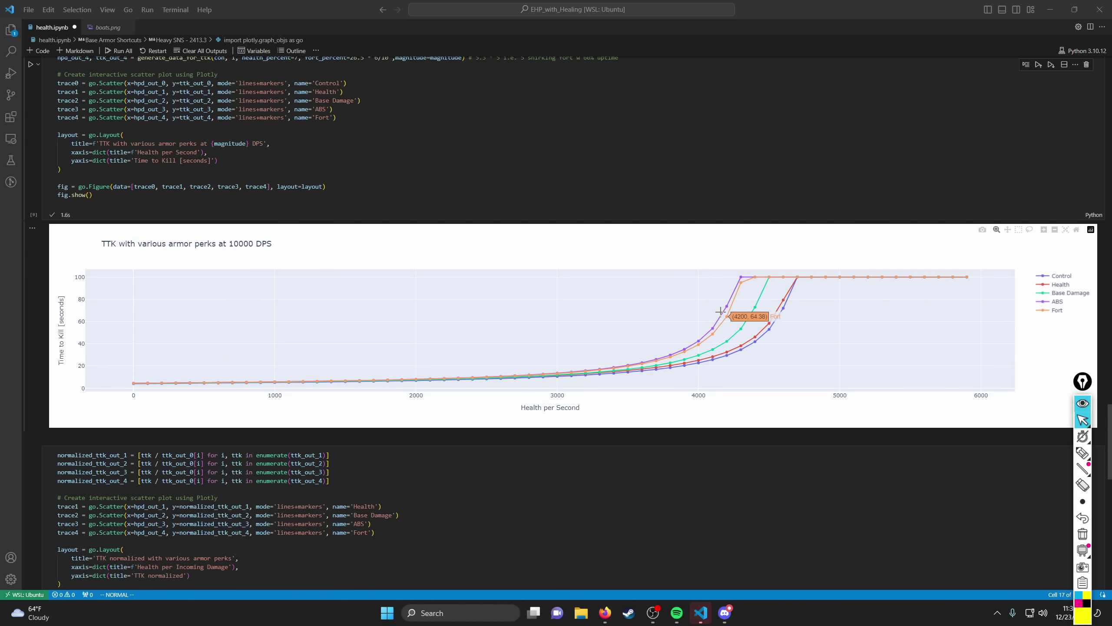
mouse_move(728, 308)
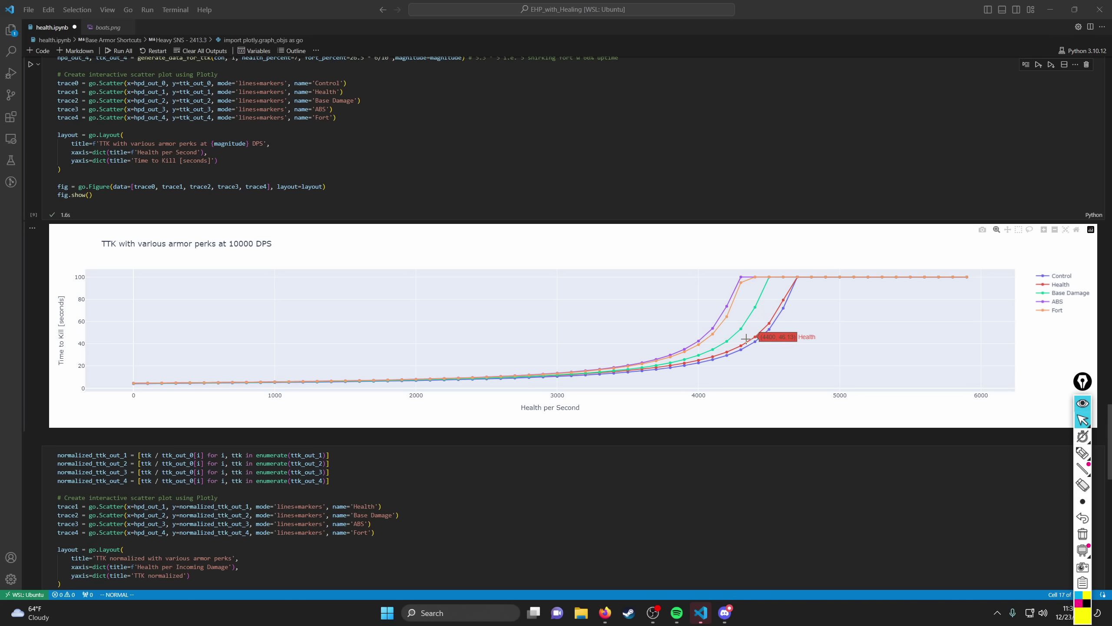
Step: Box-zoom the TTK chart on the perk curves near 1000 health per second, then autoscale and scroll to the normalized plot
mouse_move(151, 378)
left_click_drag(267, 372, 281, 392)
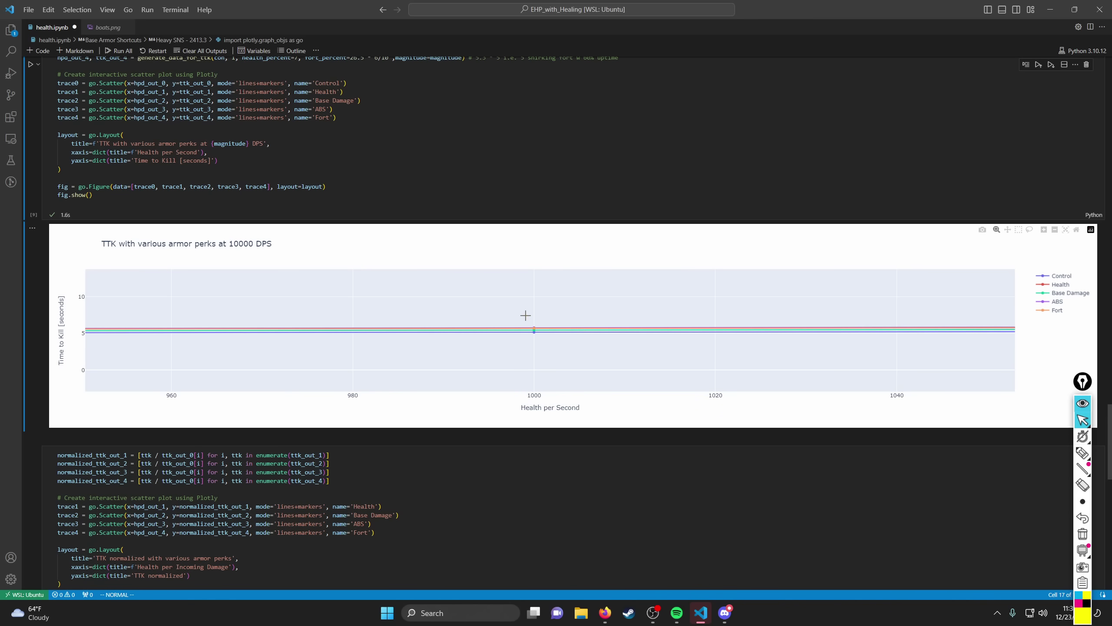
left_click_drag(525, 315, 545, 343)
mouse_move(538, 319)
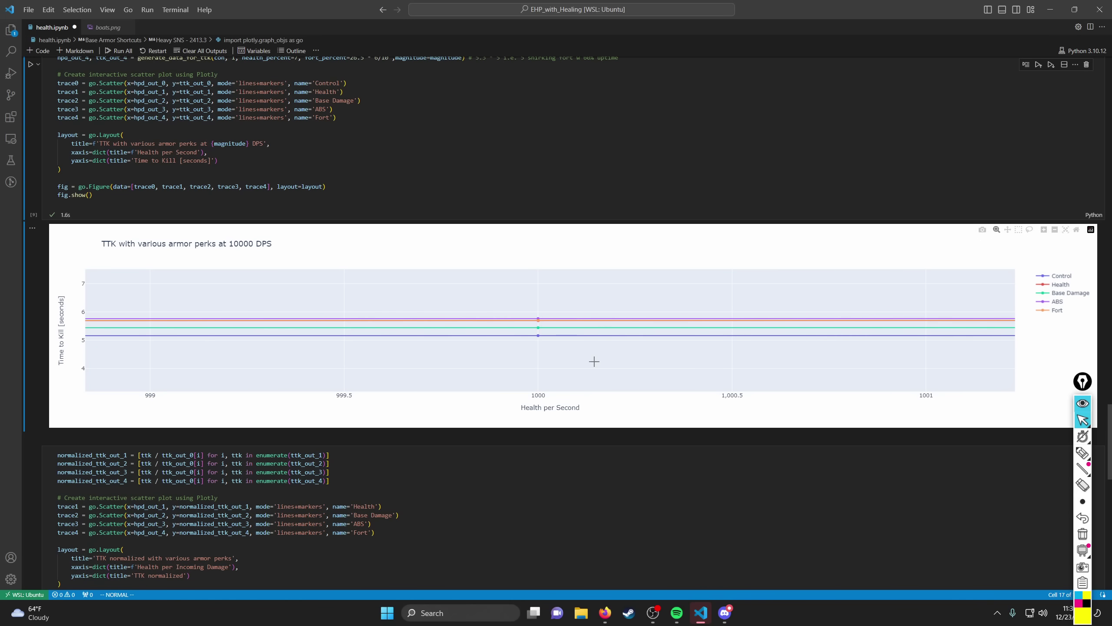
left_click(1066, 229)
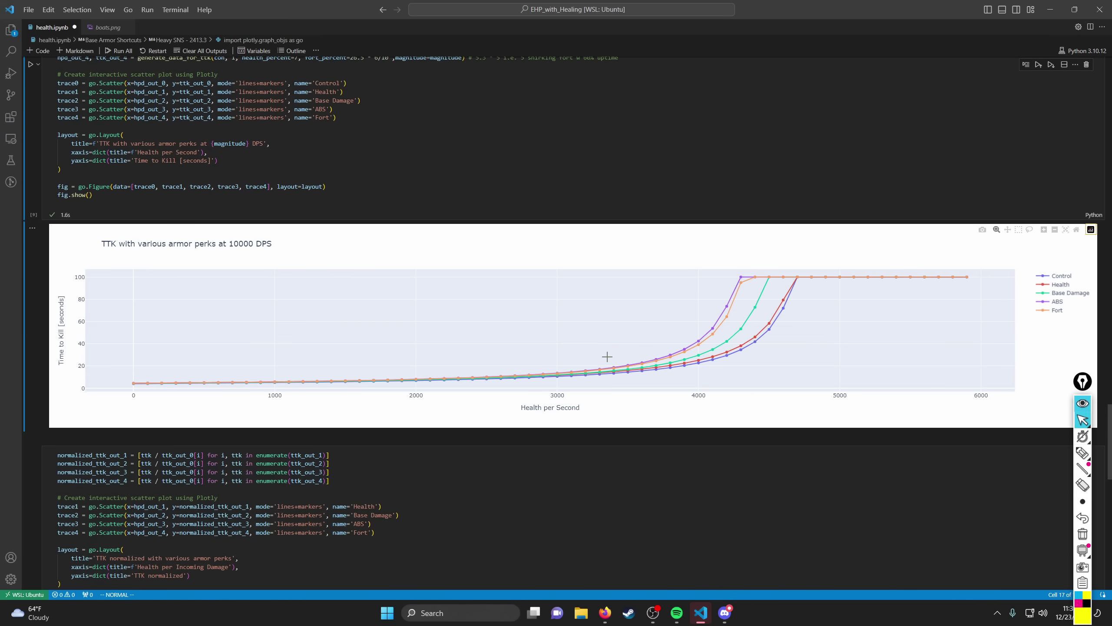
scroll(454, 383, "down", 4)
scroll(454, 383, "down", 5)
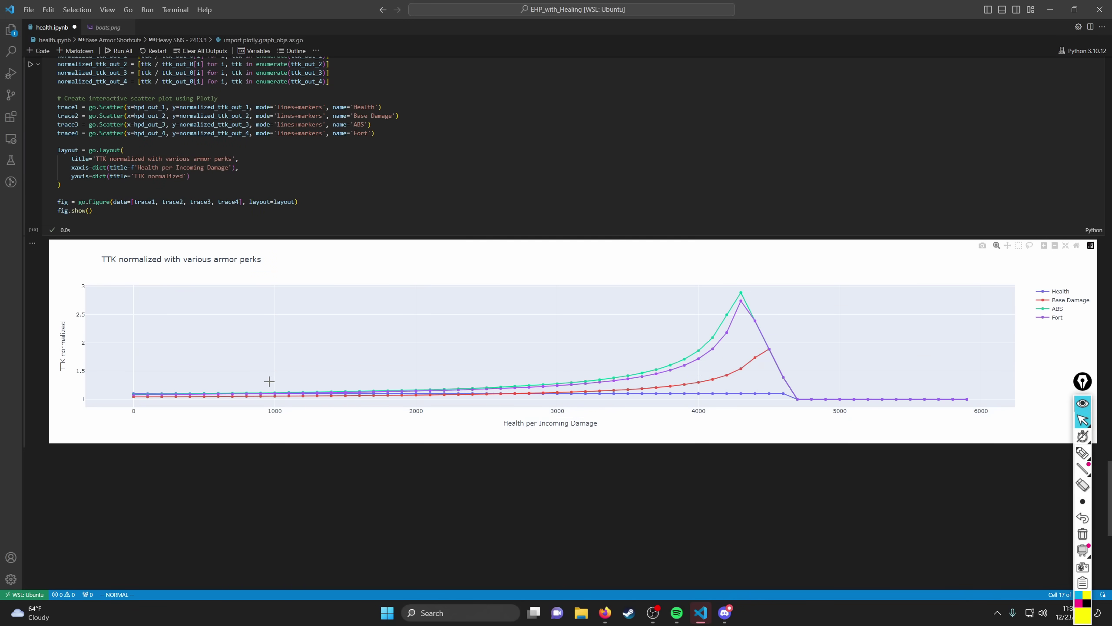
left_click_drag(269, 381, 286, 401)
left_click_drag(460, 324, 507, 382)
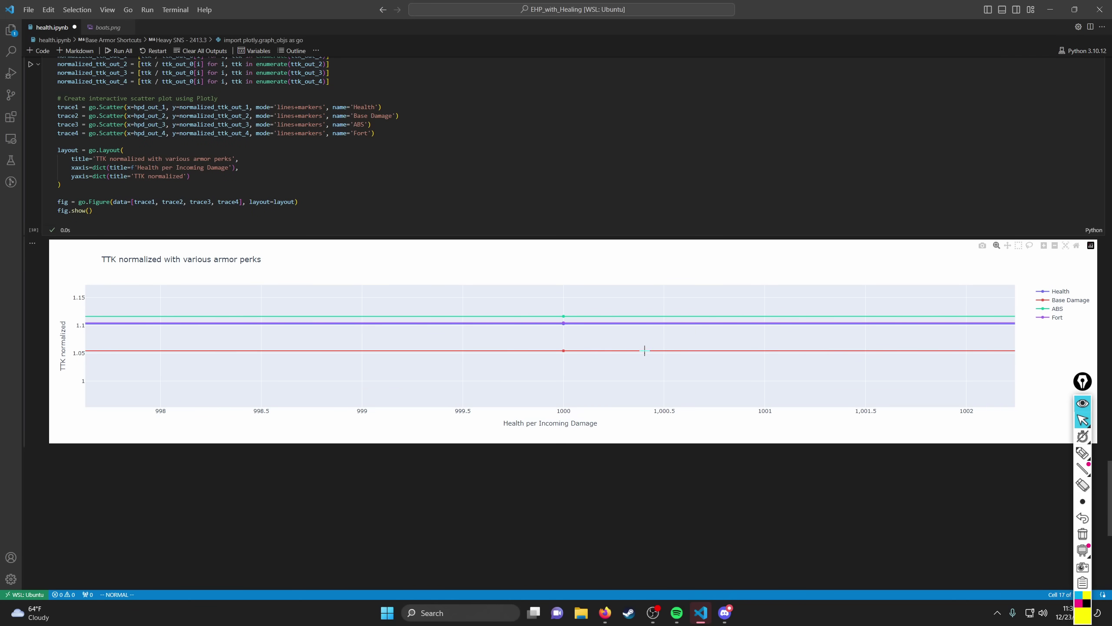
mouse_move(562, 349)
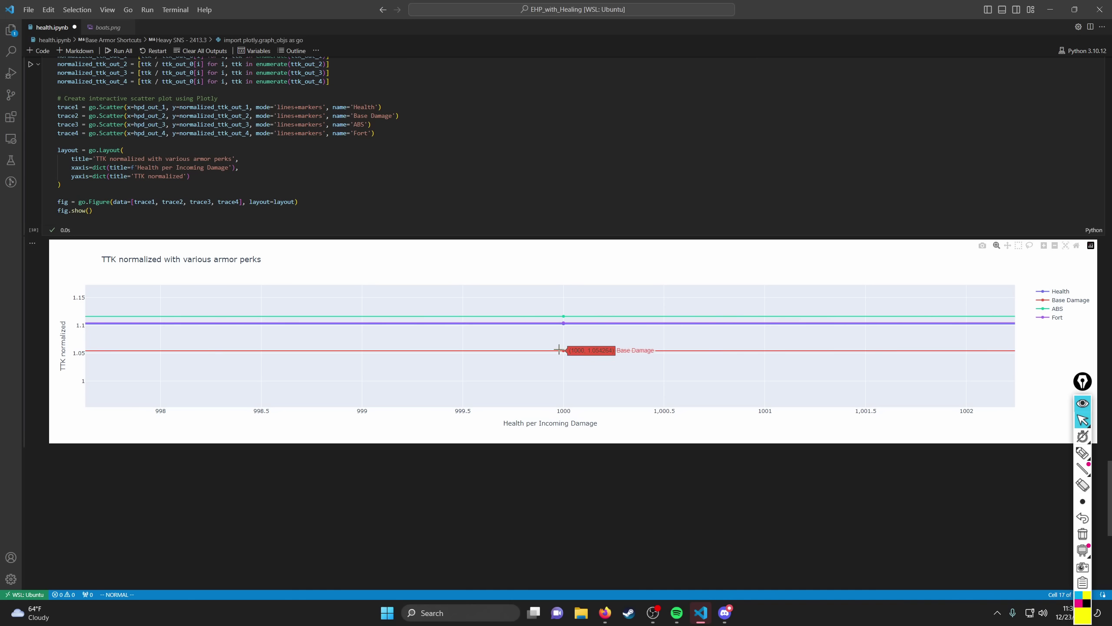
mouse_move(565, 323)
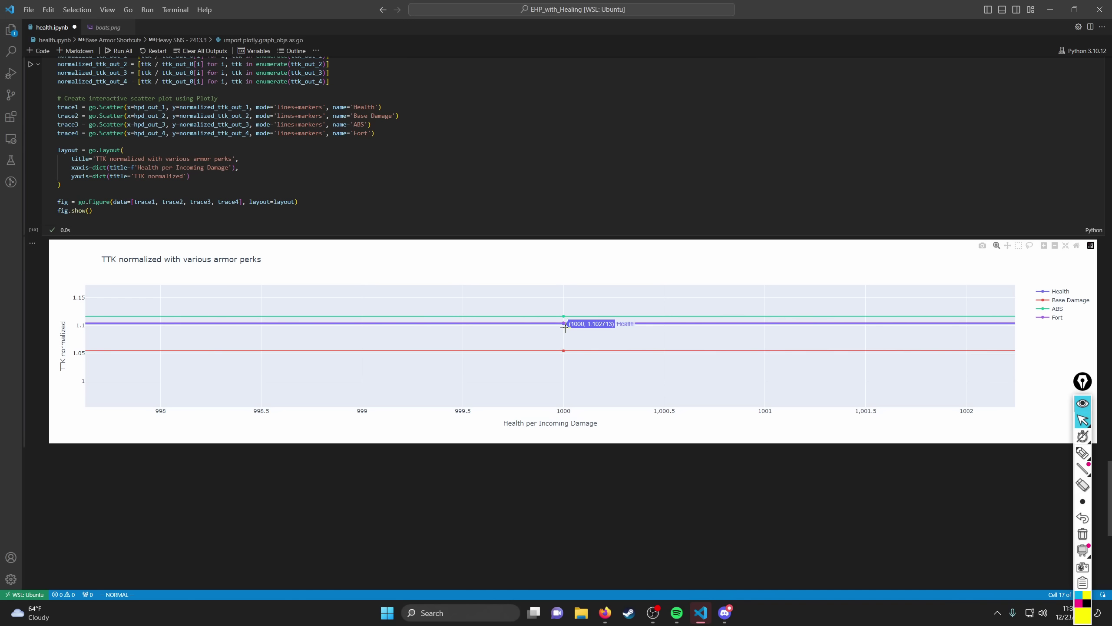
left_click(1065, 247)
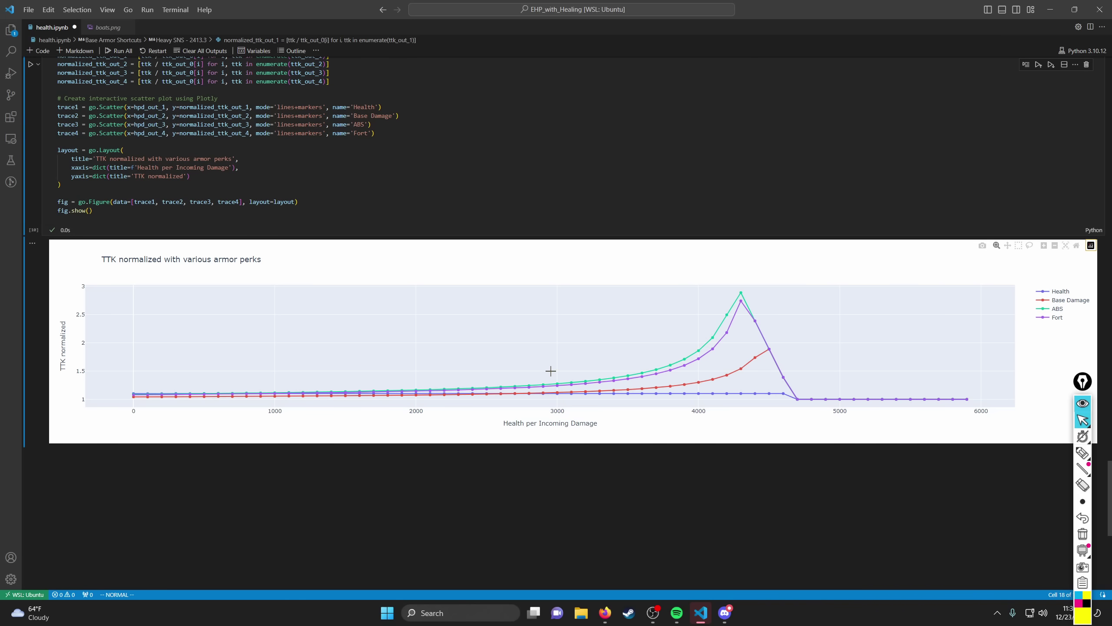
left_click_drag(550, 371, 563, 404)
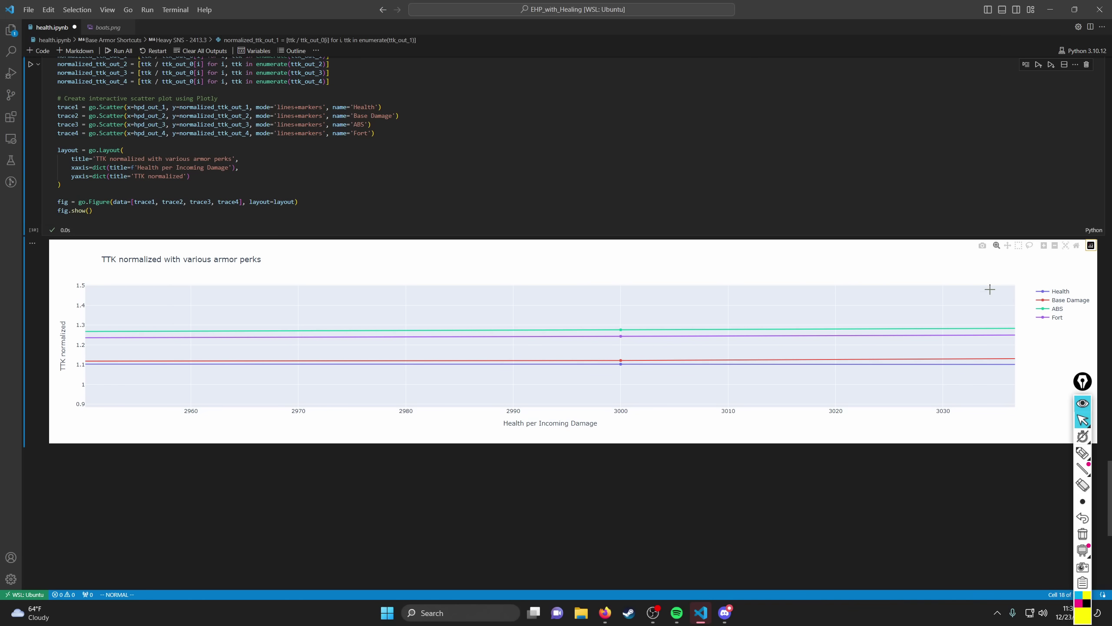
left_click(1065, 246)
scroll(701, 320, "up", 3)
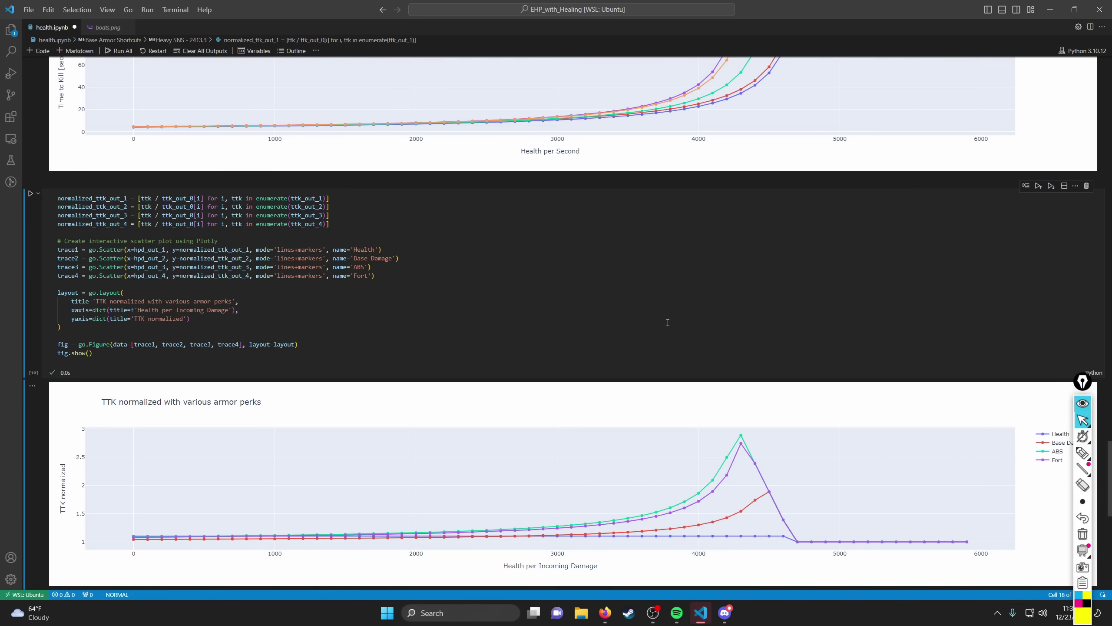
Step: Scroll back to the 'TTK with various armor perks' cell's code and plot
scroll(670, 323, "up", 1)
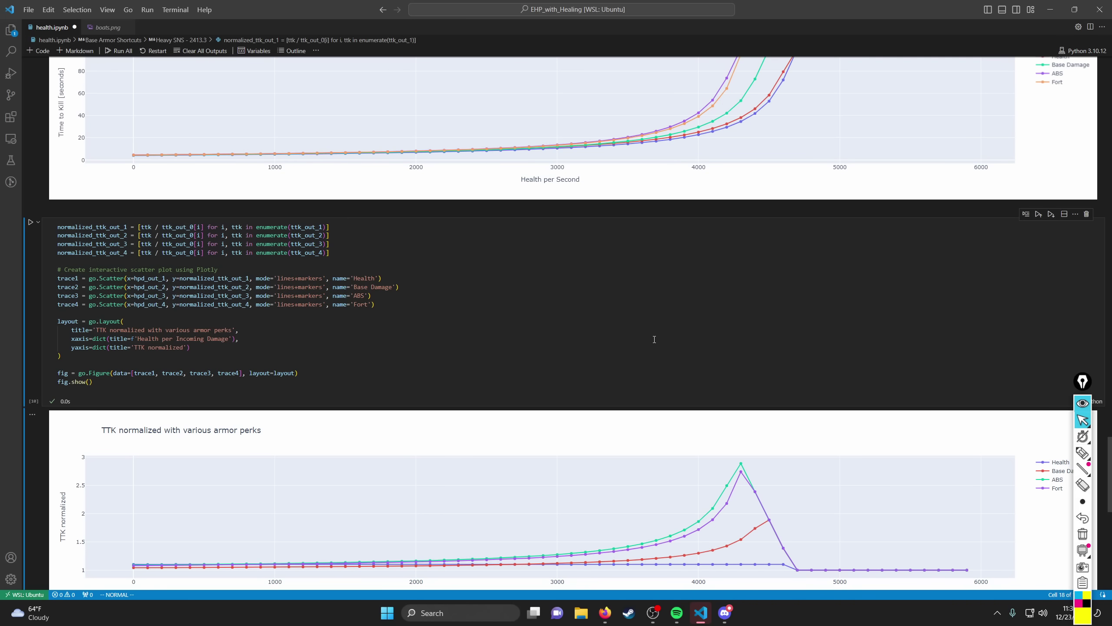
scroll(639, 302, "down", 1)
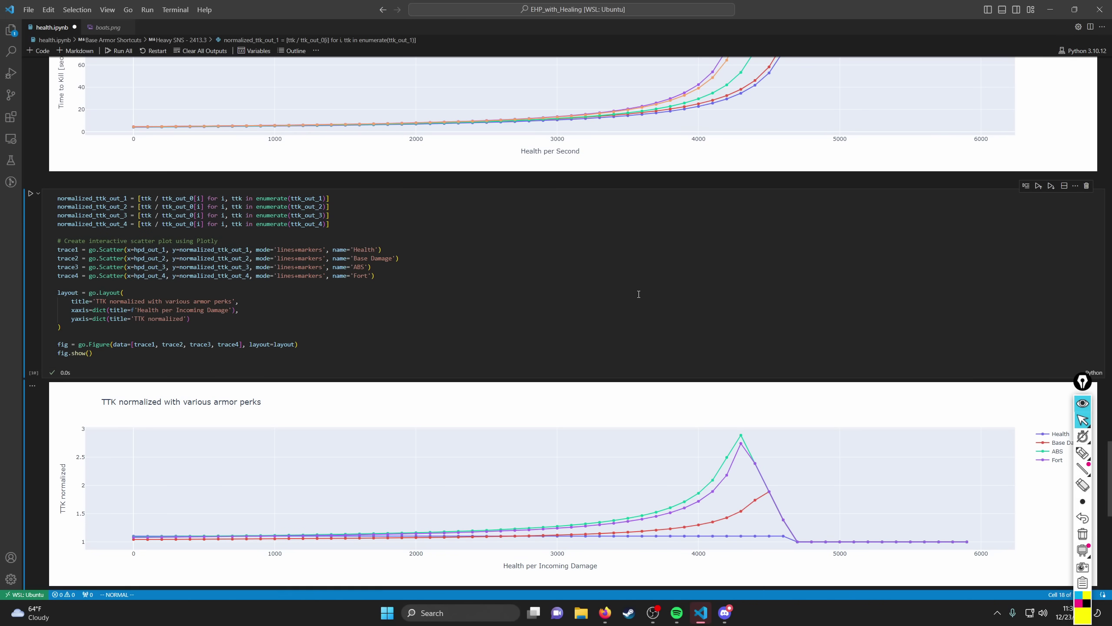
scroll(606, 298, "down", 3)
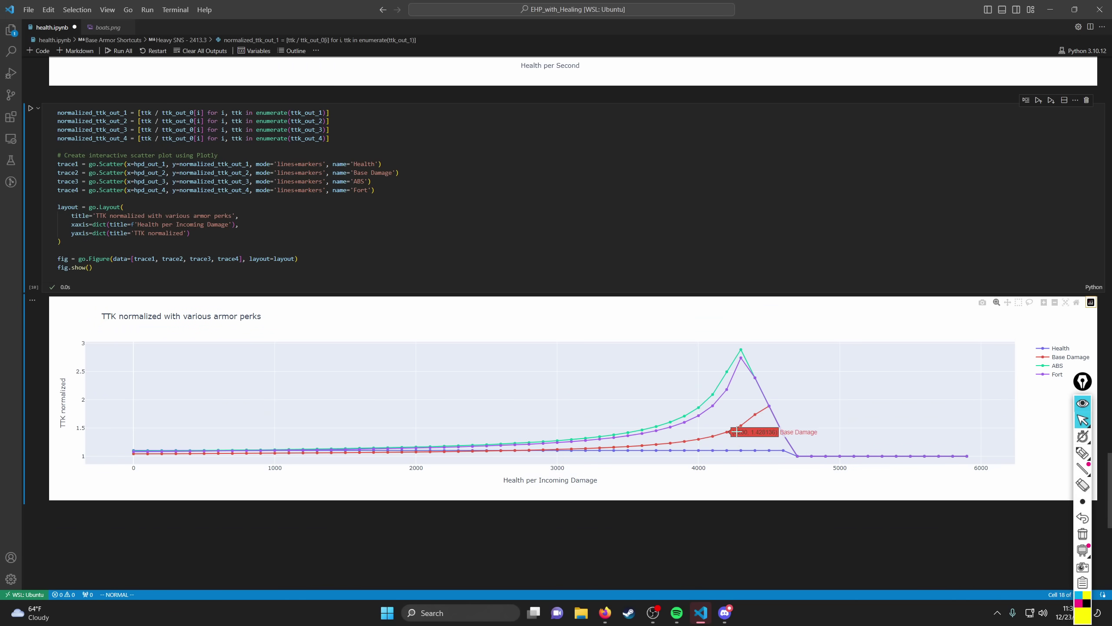
scroll(725, 413, "down", 1)
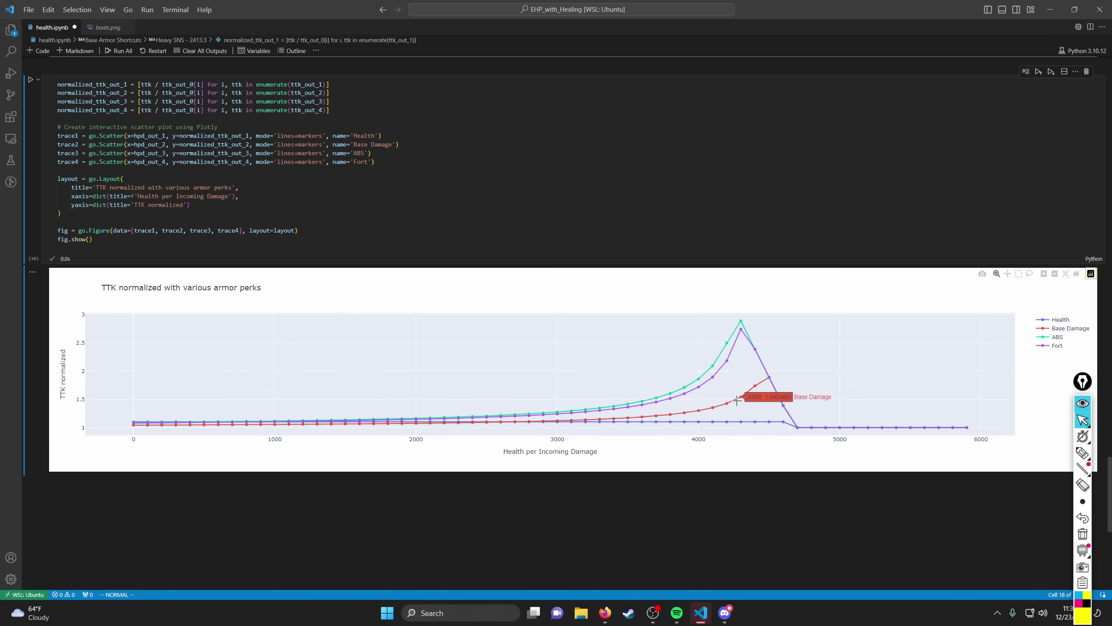
mouse_move(744, 397)
scroll(744, 394, "up", 14)
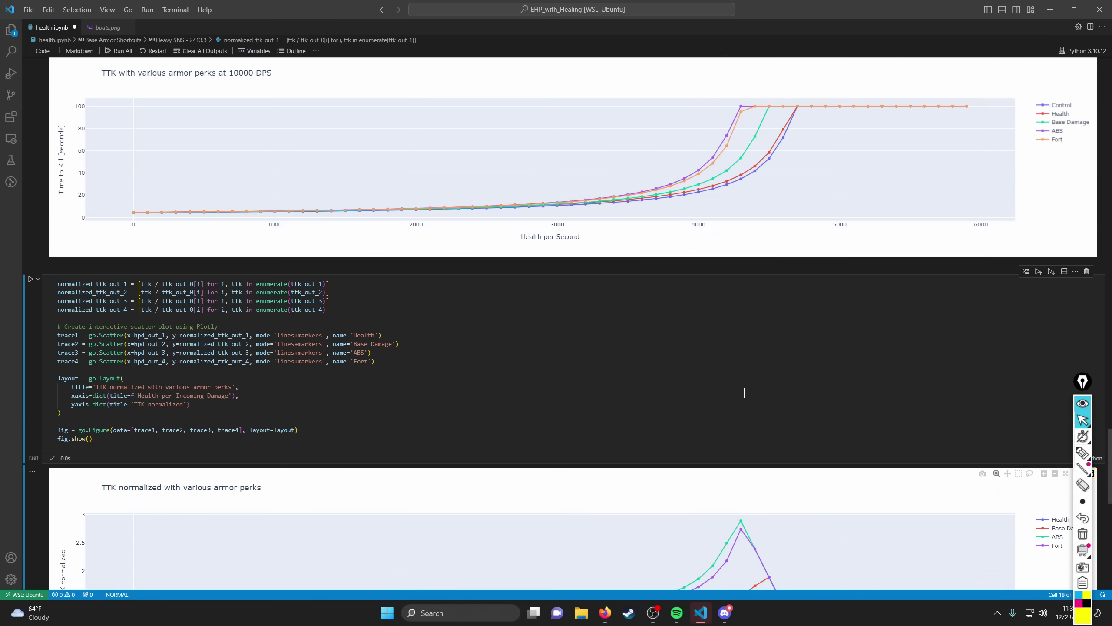
scroll(743, 393, "up", 5)
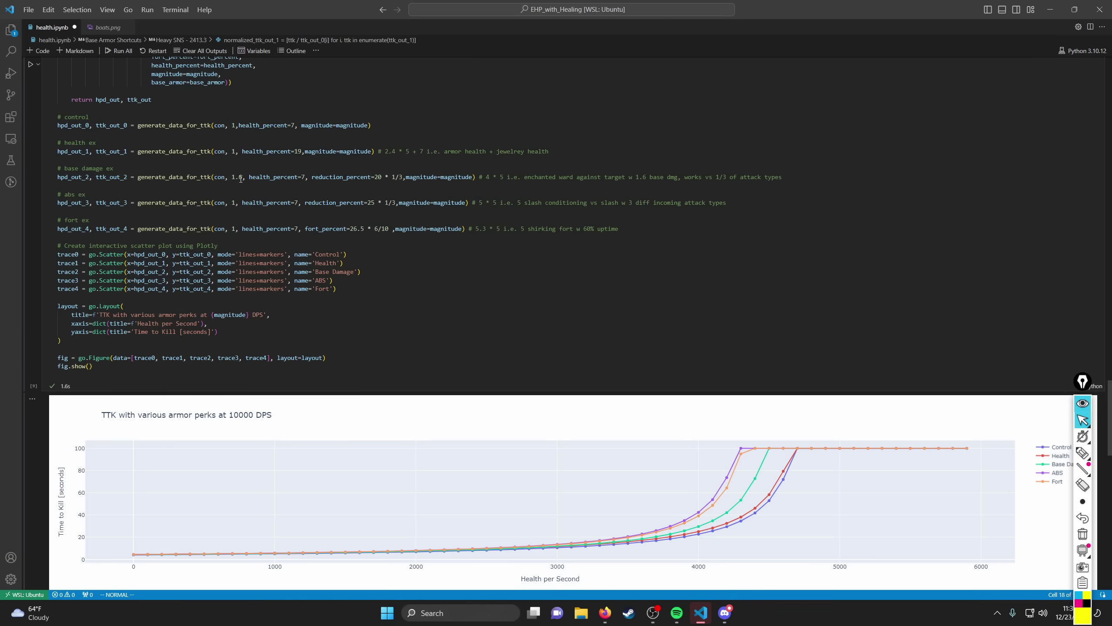
Step: Select and deselect the 1.6 multiplier on the hpd_out_2 line, then take up the highlighter
left_click_drag(242, 177, 229, 177)
left_click(372, 239)
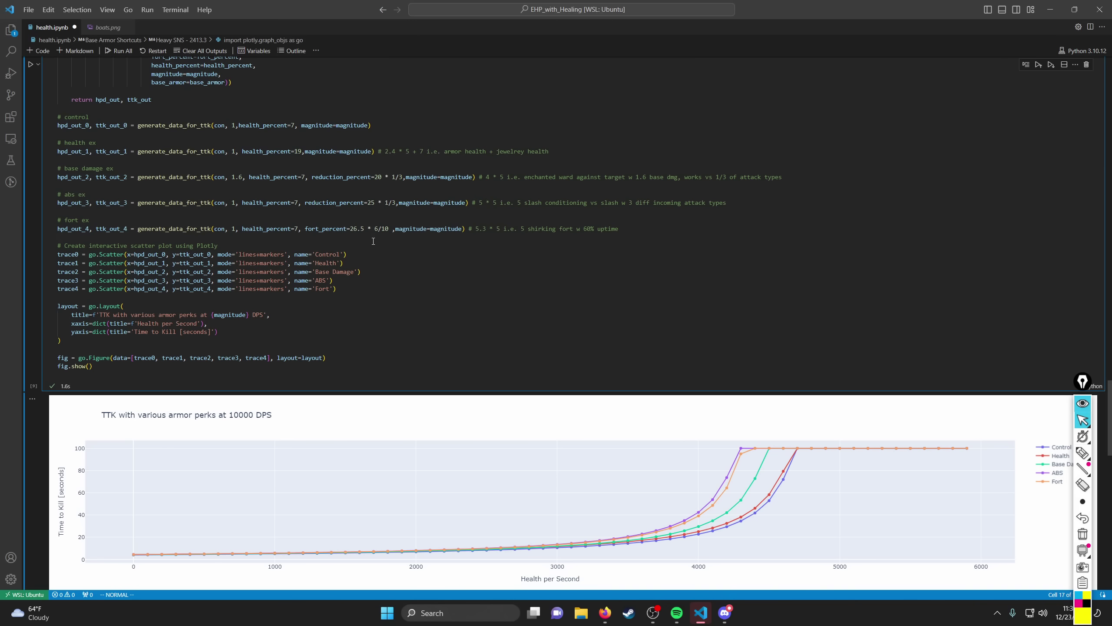
scroll(373, 240, "down", 3)
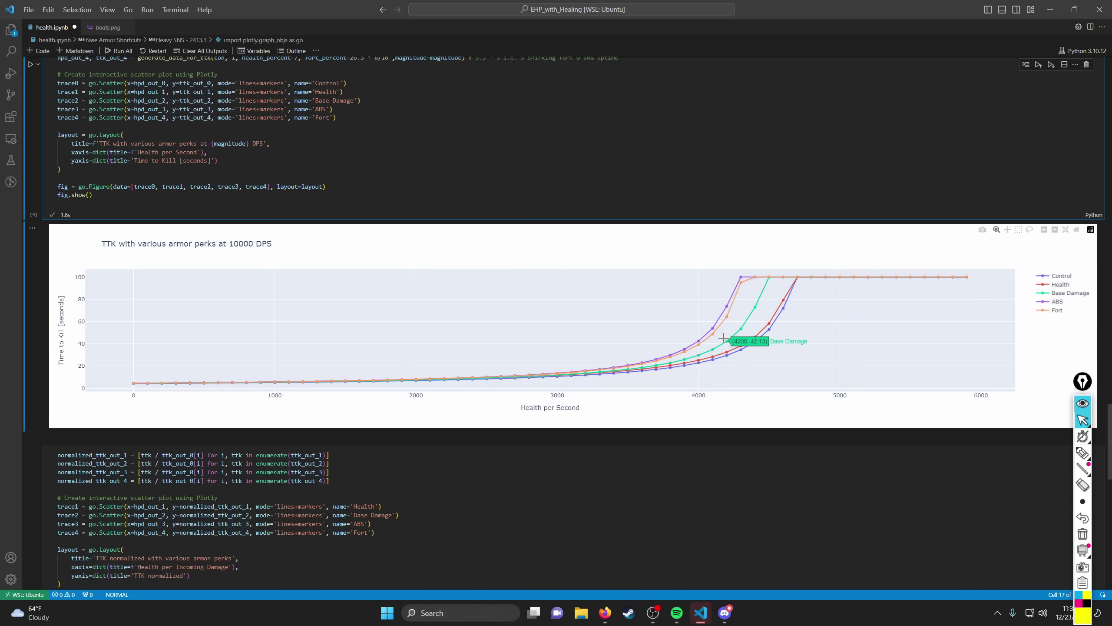
scroll(723, 338, "up", 2)
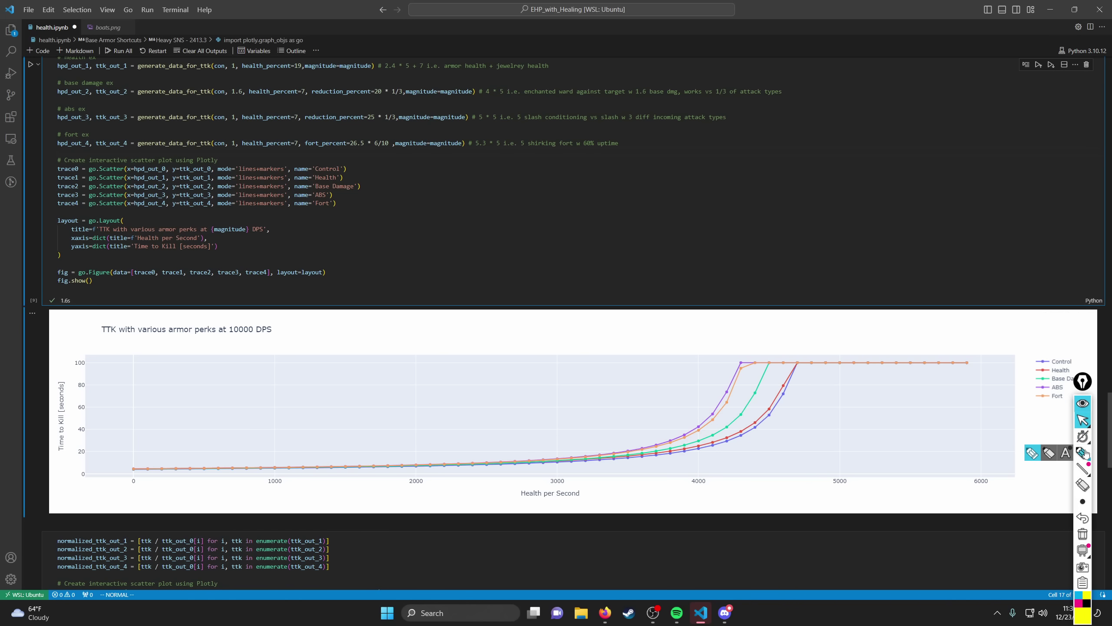
left_click(1056, 452)
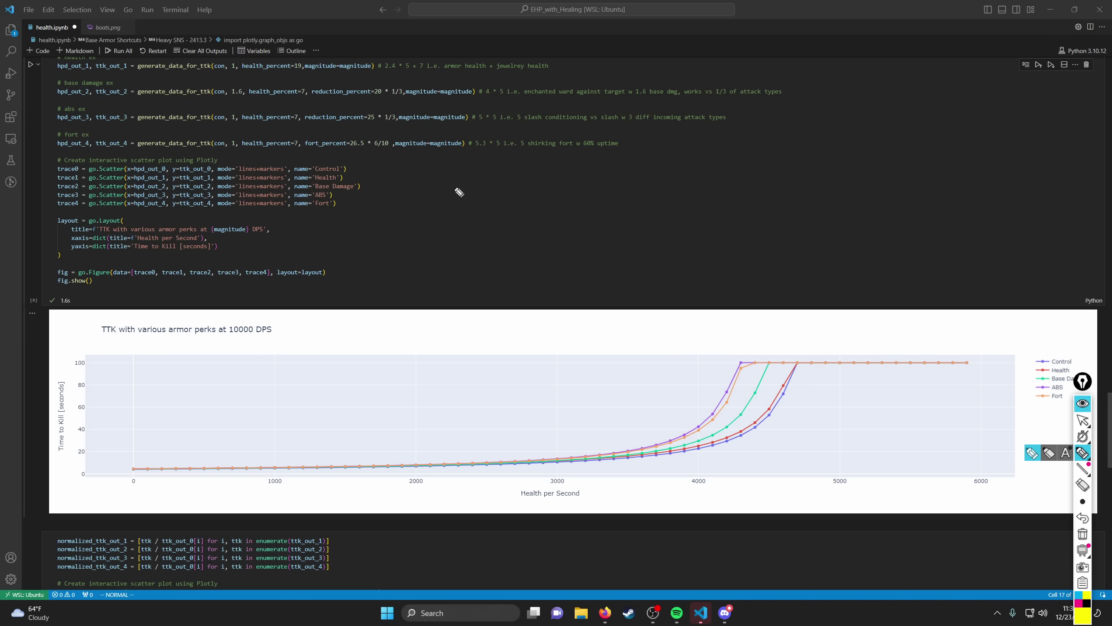
mouse_move(451, 179)
left_mouse_down()
mouse_move(449, 219)
mouse_move(467, 177)
left_mouse_up()
left_click_drag(455, 195, 471, 197)
mouse_move(449, 212)
left_mouse_down()
mouse_move(499, 180)
mouse_move(509, 209)
left_mouse_up()
left_click_drag(487, 200, 515, 197)
mouse_move(589, 175)
left_mouse_down()
mouse_move(589, 211)
mouse_move(606, 185)
left_mouse_up()
mouse_move(603, 193)
left_mouse_down()
mouse_move(617, 200)
mouse_move(609, 210)
left_mouse_up()
mouse_move(635, 187)
left_mouse_down()
mouse_move(657, 208)
mouse_move(669, 189)
left_mouse_up()
left_click_drag(688, 202, 691, 215)
left_click_drag(682, 168, 690, 182)
mouse_move(1090, 473)
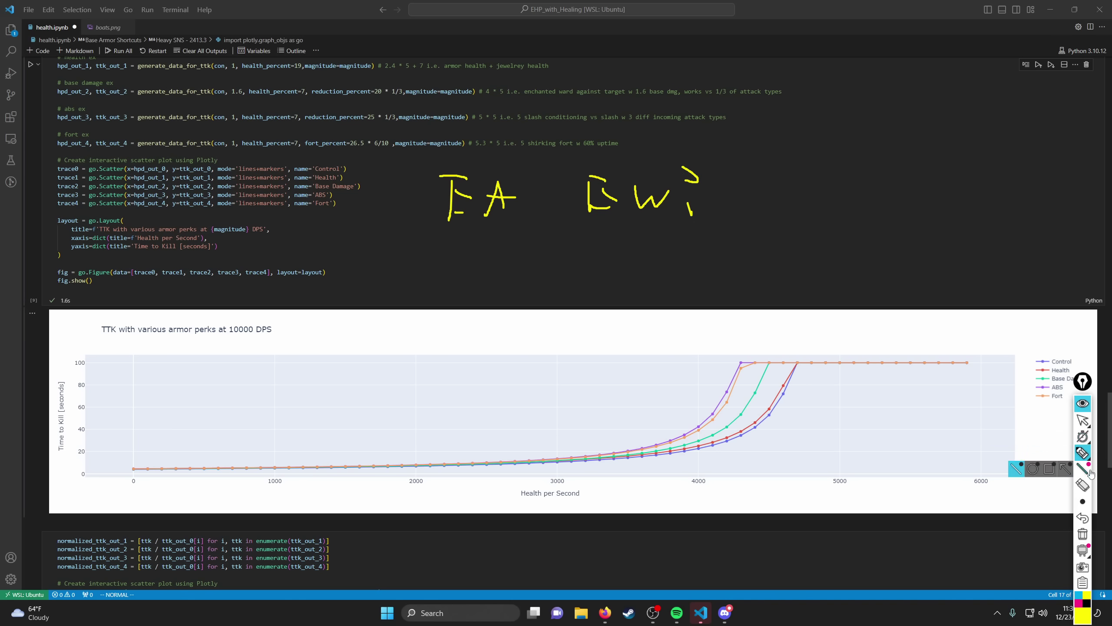
left_click(1078, 534)
mouse_move(481, 196)
left_mouse_down()
mouse_move(482, 216)
mouse_move(503, 190)
mouse_move(502, 207)
left_mouse_up()
mouse_move(483, 217)
left_mouse_down()
mouse_move(548, 214)
mouse_move(545, 204)
left_mouse_up()
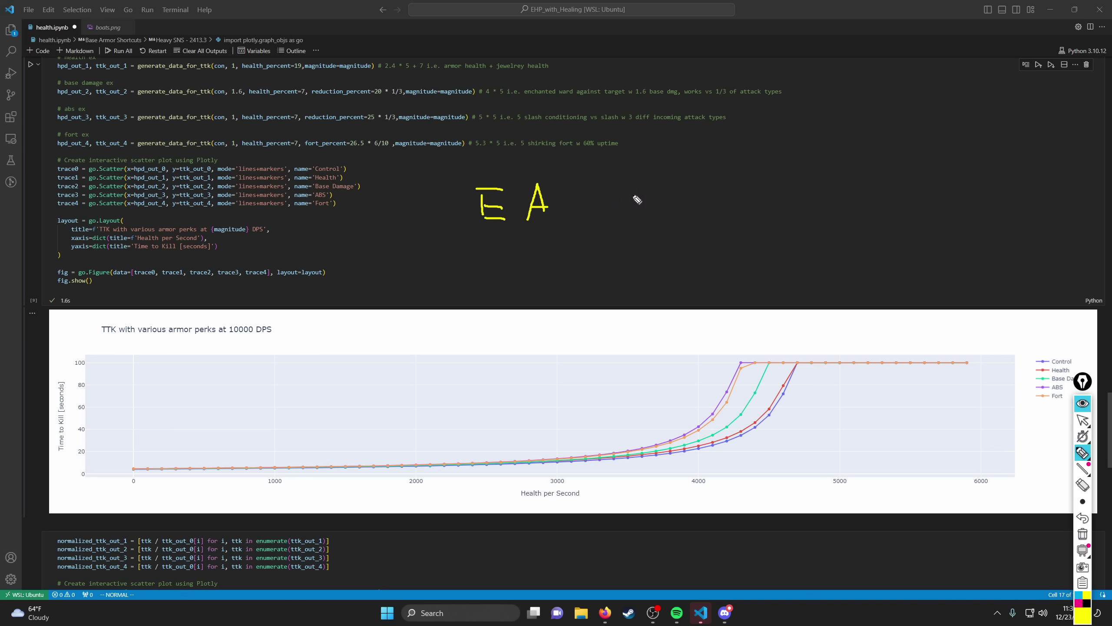
left_click_drag(625, 187, 626, 214)
left_click_drag(643, 202, 693, 223)
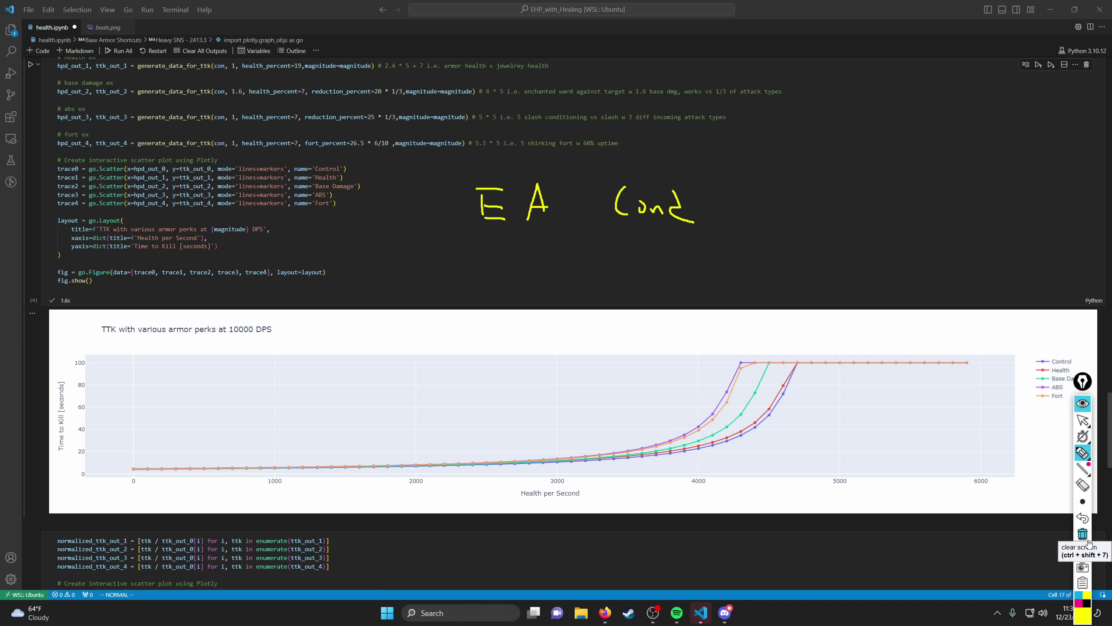
mouse_move(1084, 550)
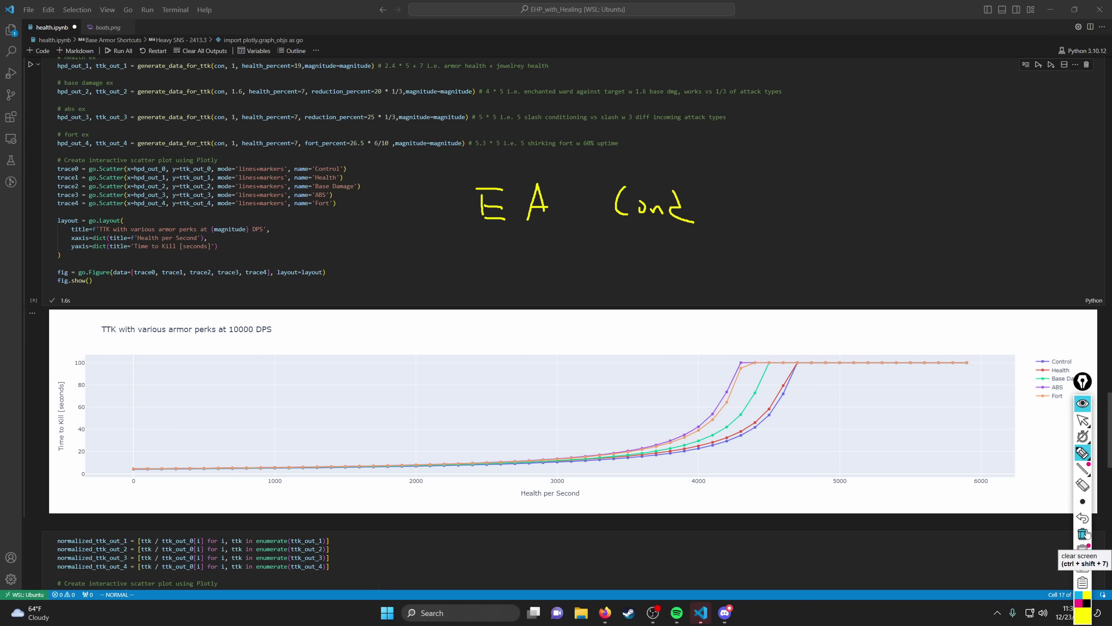
left_click(1082, 533)
mouse_move(456, 208)
left_mouse_down()
mouse_move(453, 239)
mouse_move(469, 210)
left_mouse_up()
left_click_drag(463, 223, 465, 245)
mouse_move(489, 244)
left_mouse_down()
mouse_move(499, 212)
mouse_move(509, 244)
left_mouse_up()
left_click_drag(492, 229, 587, 248)
mouse_move(558, 209)
left_mouse_down()
mouse_move(579, 233)
mouse_move(627, 236)
left_mouse_up()
left_click_drag(708, 222, 703, 247)
left_click_drag(730, 240, 739, 249)
mouse_move(739, 249)
left_mouse_down()
mouse_move(777, 229)
mouse_move(787, 254)
left_mouse_up()
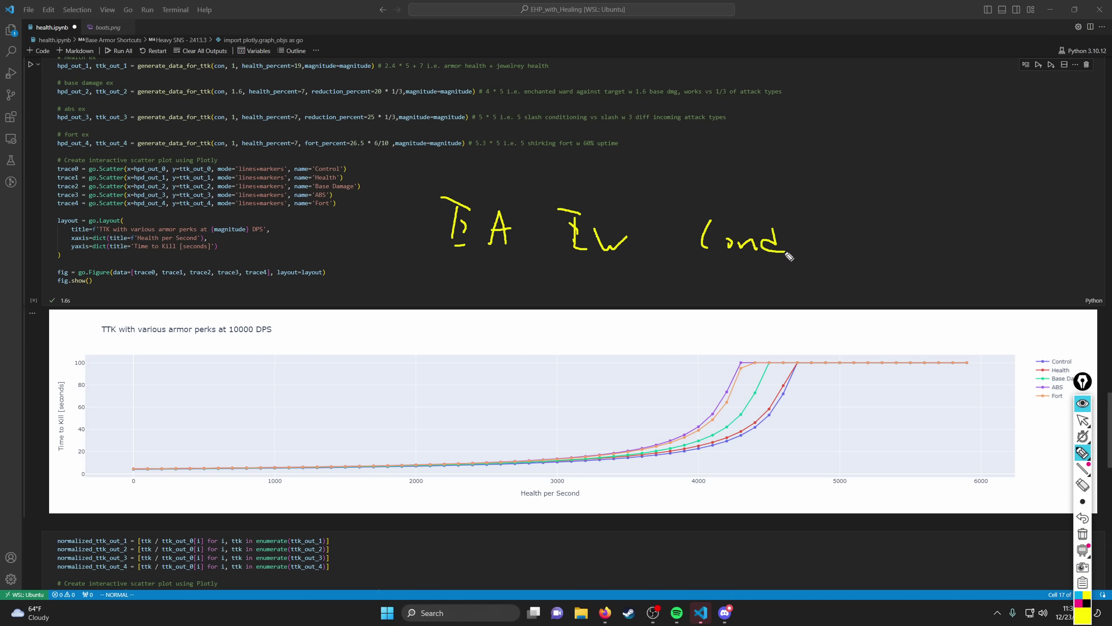
Step: Clear the screen annotations and hand-letter 'F A SF' over the code
left_click(1083, 534)
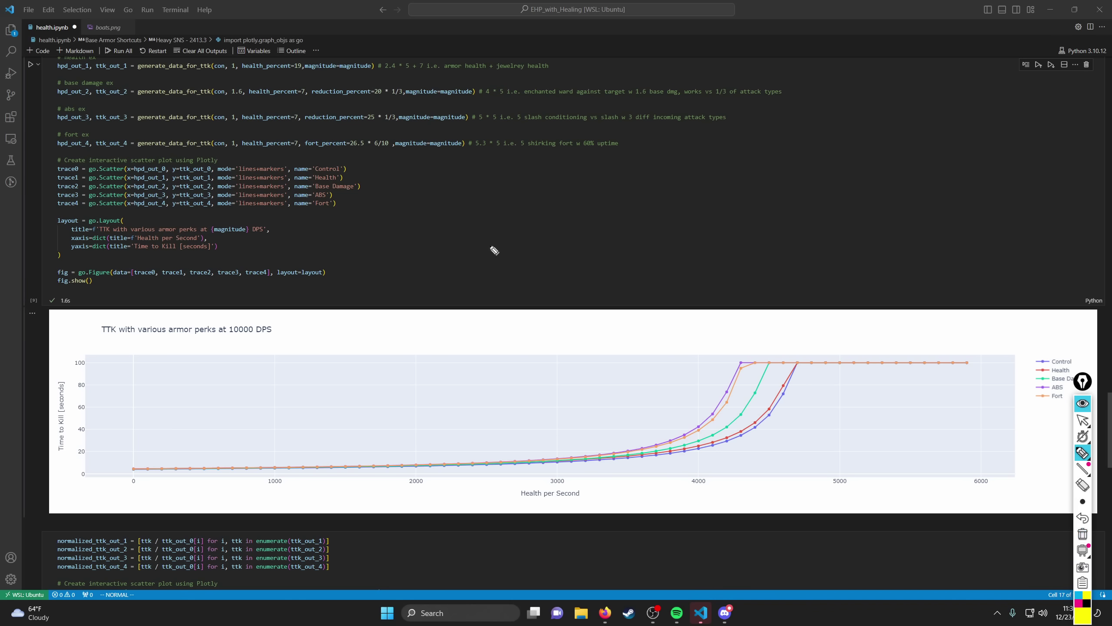
mouse_move(460, 206)
left_mouse_down()
mouse_move(462, 237)
mouse_move(480, 231)
left_mouse_up()
mouse_move(473, 242)
left_mouse_down()
mouse_move(519, 241)
mouse_move(561, 217)
mouse_move(568, 244)
left_mouse_up()
left_click_drag(570, 217, 591, 223)
left_click_drag(572, 232, 586, 234)
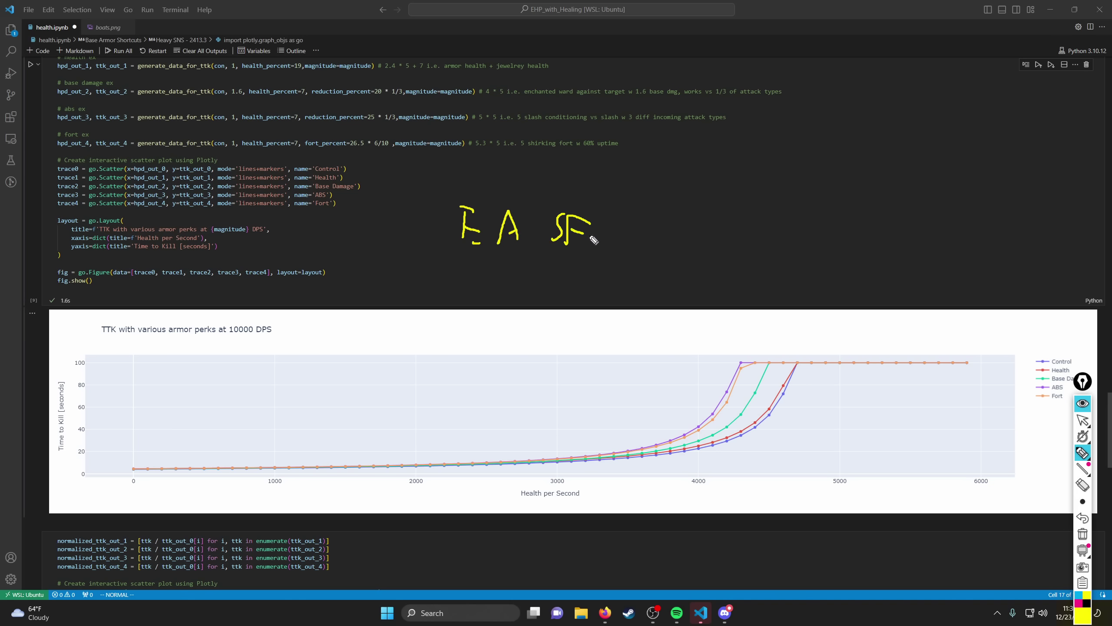
Step: Erase that note and hand-letter 'BA Cord' over the TTK code cell
left_click(1075, 536)
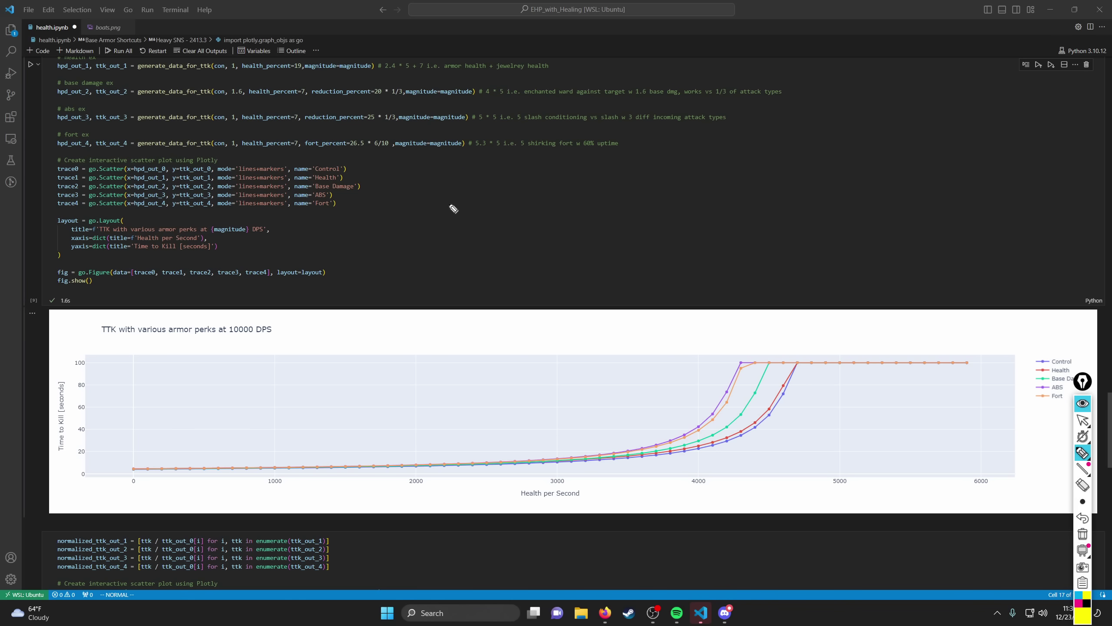
mouse_move(434, 203)
left_mouse_down()
mouse_move(442, 239)
mouse_move(458, 230)
mouse_move(451, 240)
left_mouse_up()
mouse_move(467, 240)
left_mouse_down()
mouse_move(506, 225)
mouse_move(562, 247)
left_mouse_up()
left_click_drag(589, 233, 583, 249)
left_click_drag(603, 247, 613, 243)
left_click_drag(630, 229, 637, 263)
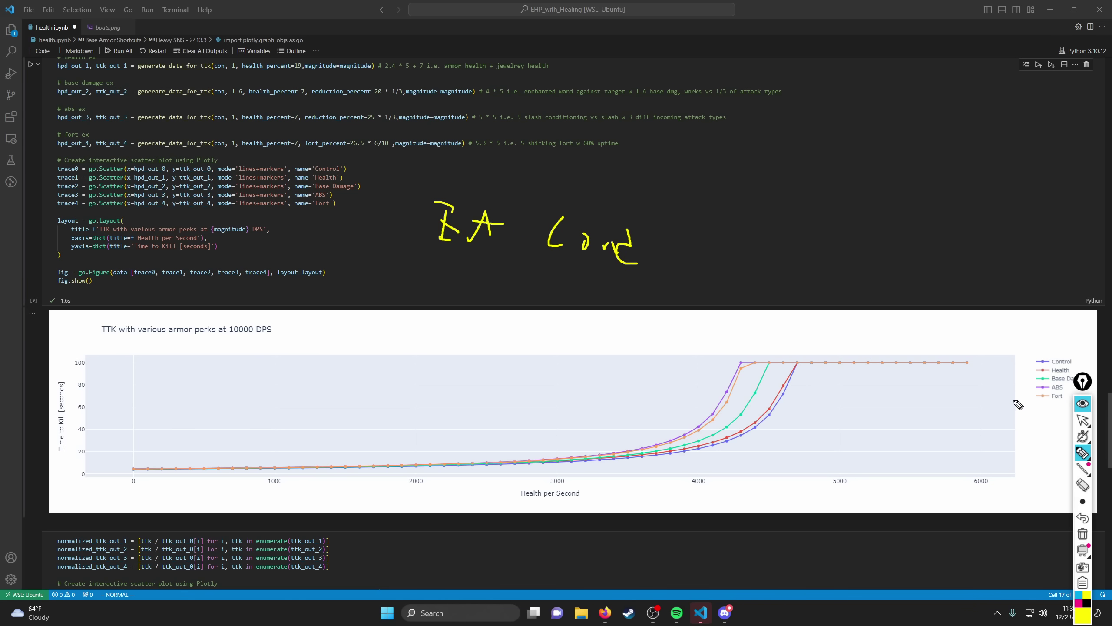
Step: Erase the handwritten notes, box-zoom into the normalized TTK plot, then reset it to full range
left_click(1089, 530)
scroll(267, 380, "down", 3)
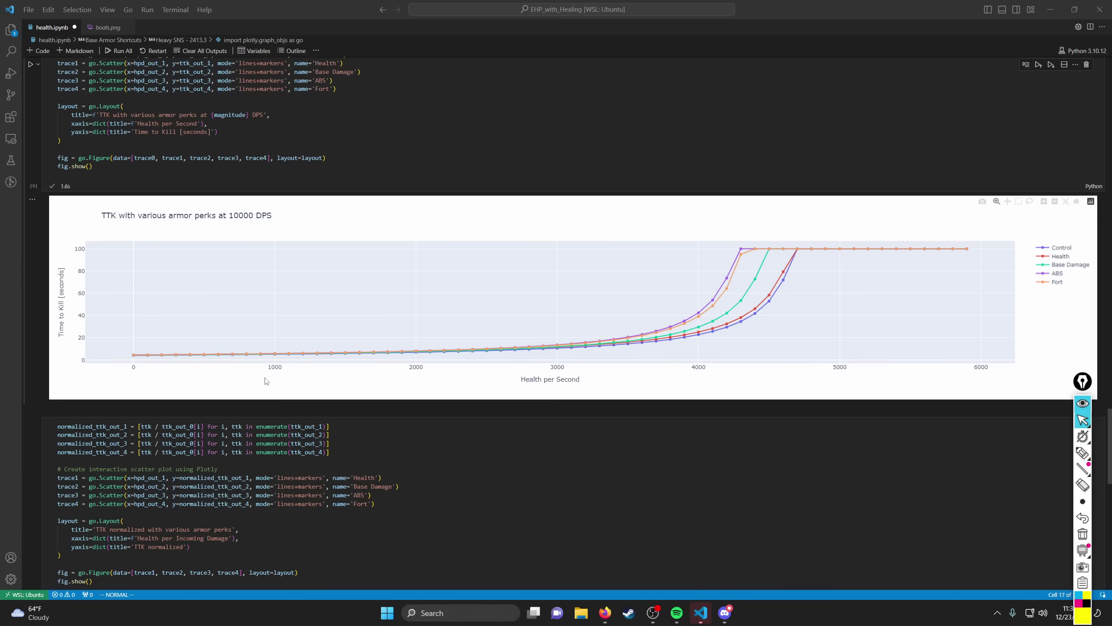
scroll(267, 380, "down", 8)
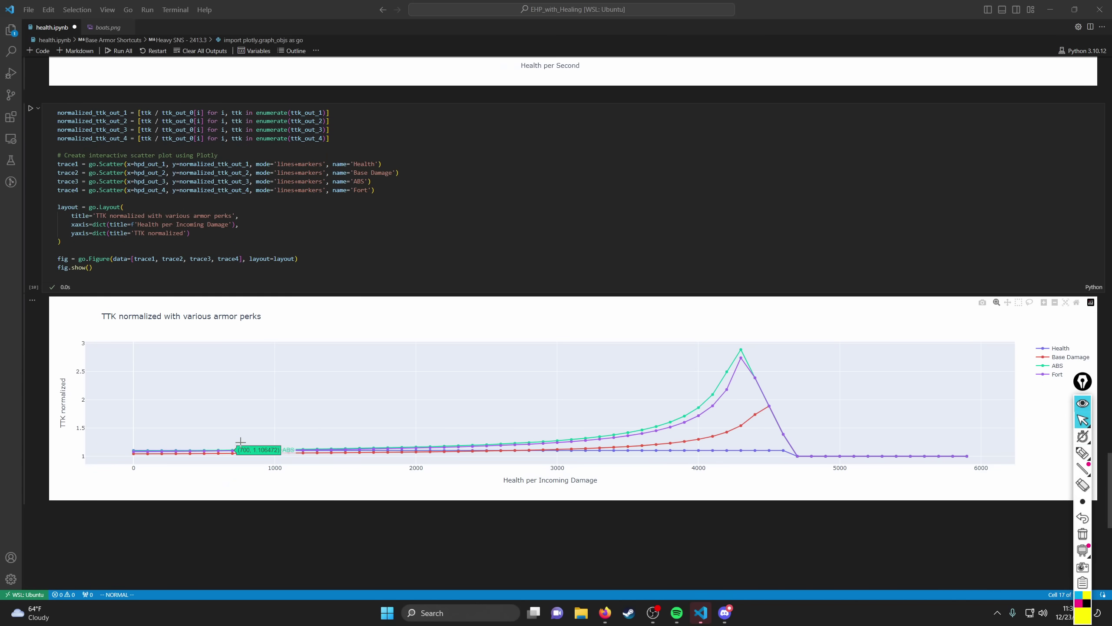
left_click_drag(255, 440, 271, 463)
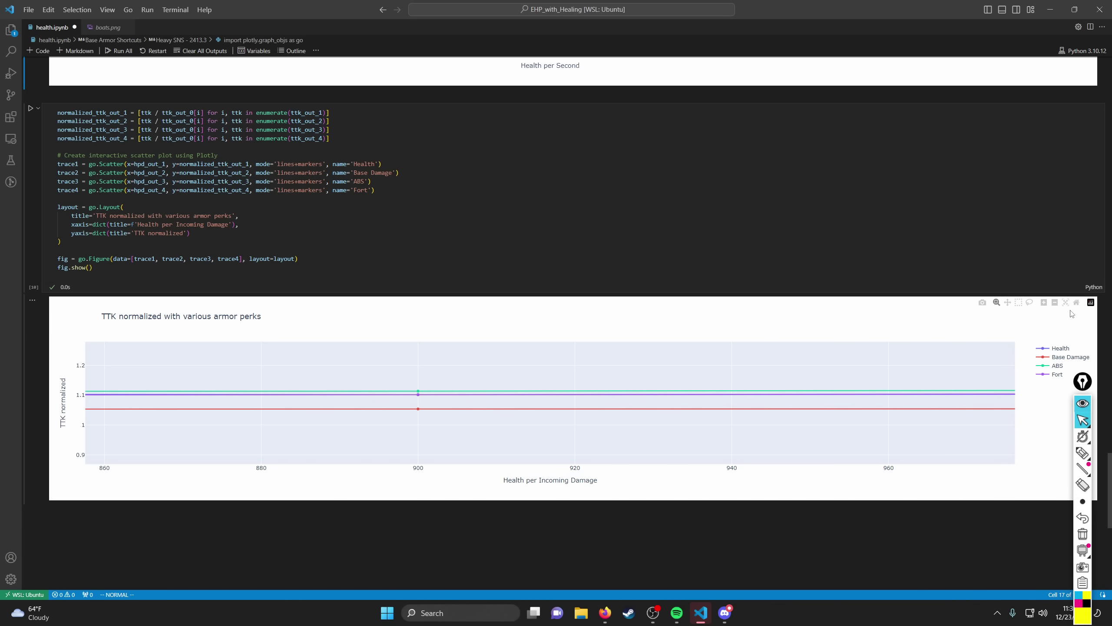
left_click(1066, 302)
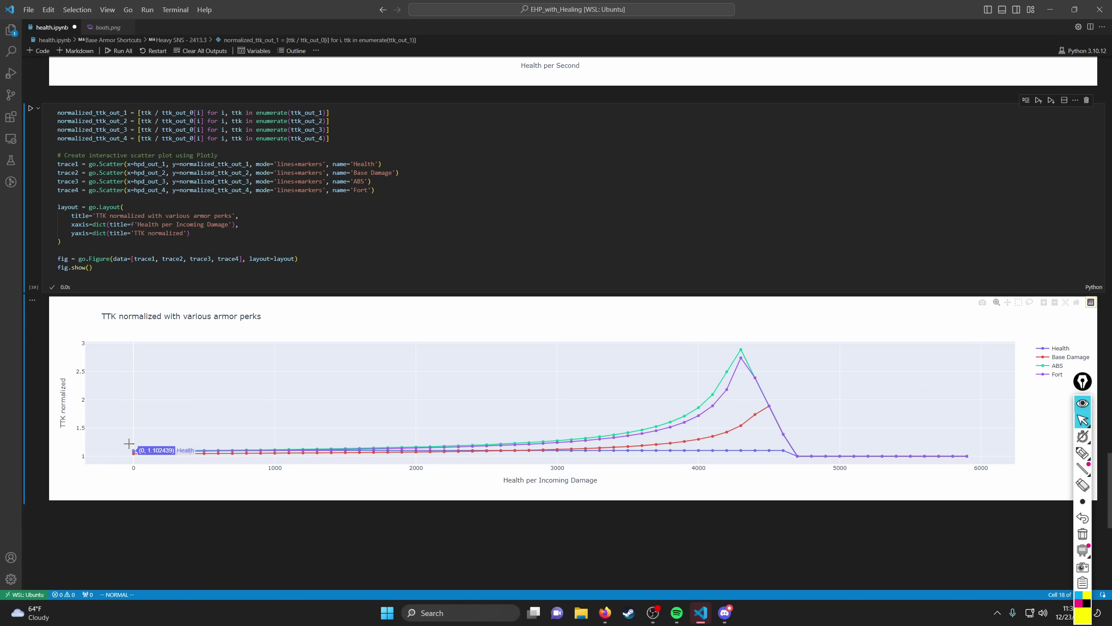
Step: Zoom the normalized plot near zero health and pan it to the 400–500 health region
left_click_drag(128, 444, 146, 460)
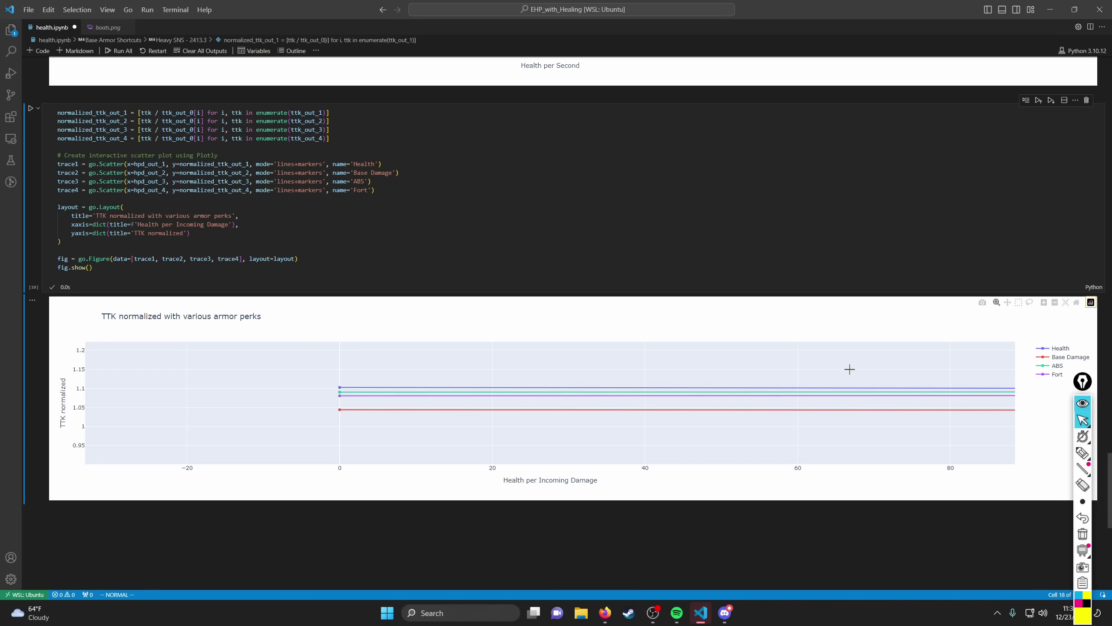
mouse_move(851, 370)
left_mouse_down()
mouse_move(494, 365)
mouse_move(463, 350)
left_mouse_up()
left_click_drag(777, 364, 623, 365)
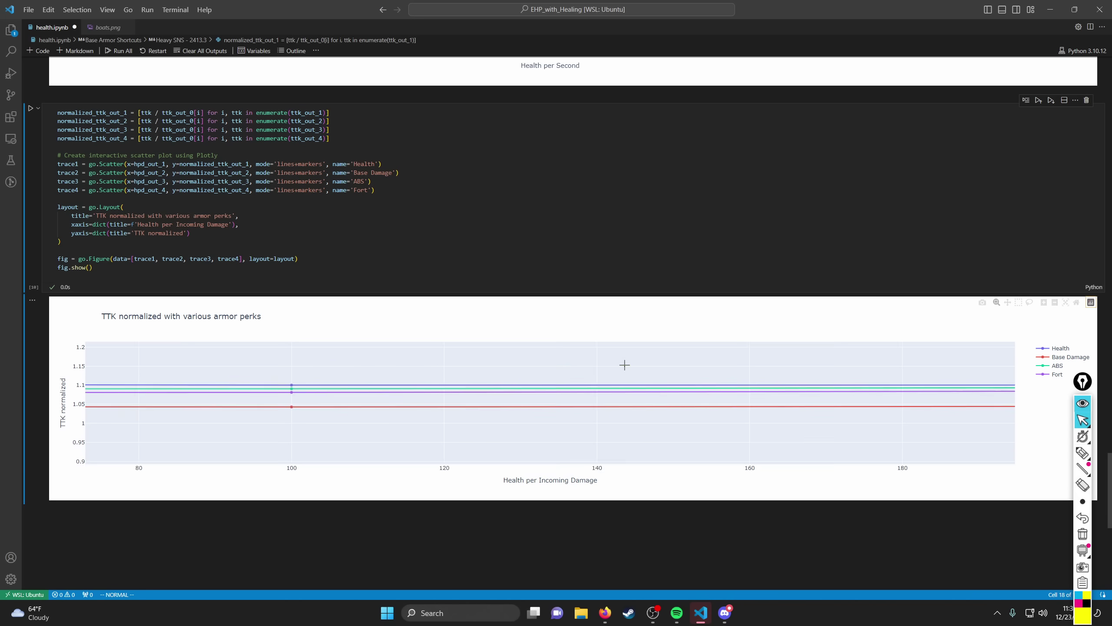
left_click_drag(920, 376, 565, 379)
left_click_drag(777, 385, 367, 382)
left_click_drag(609, 366, 398, 373)
left_click_drag(1007, 377, 394, 370)
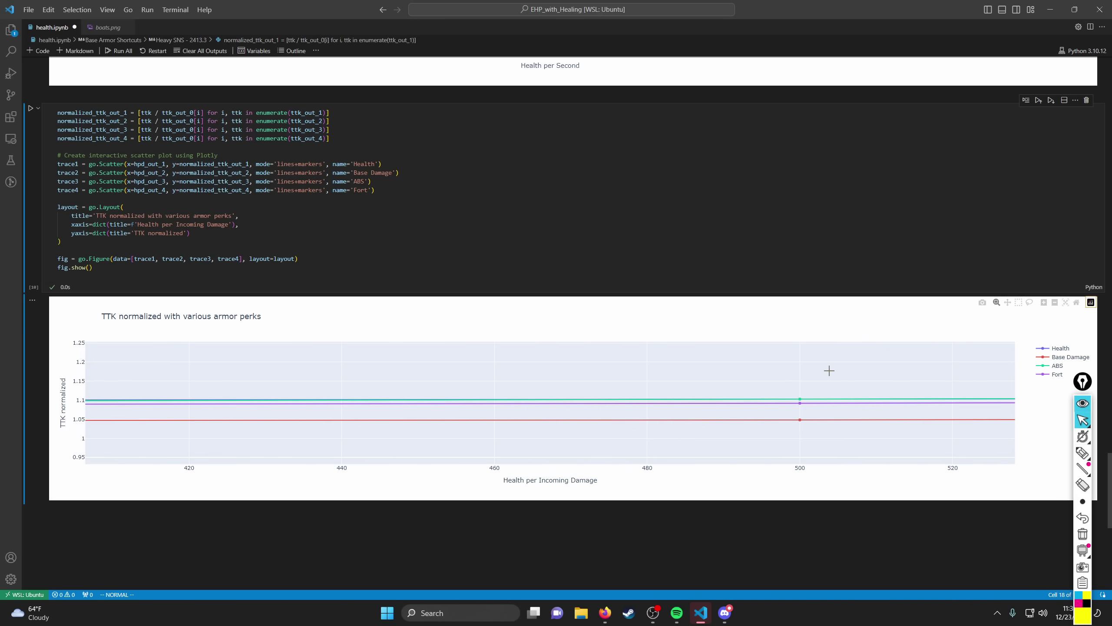
left_click_drag(615, 378, 919, 370)
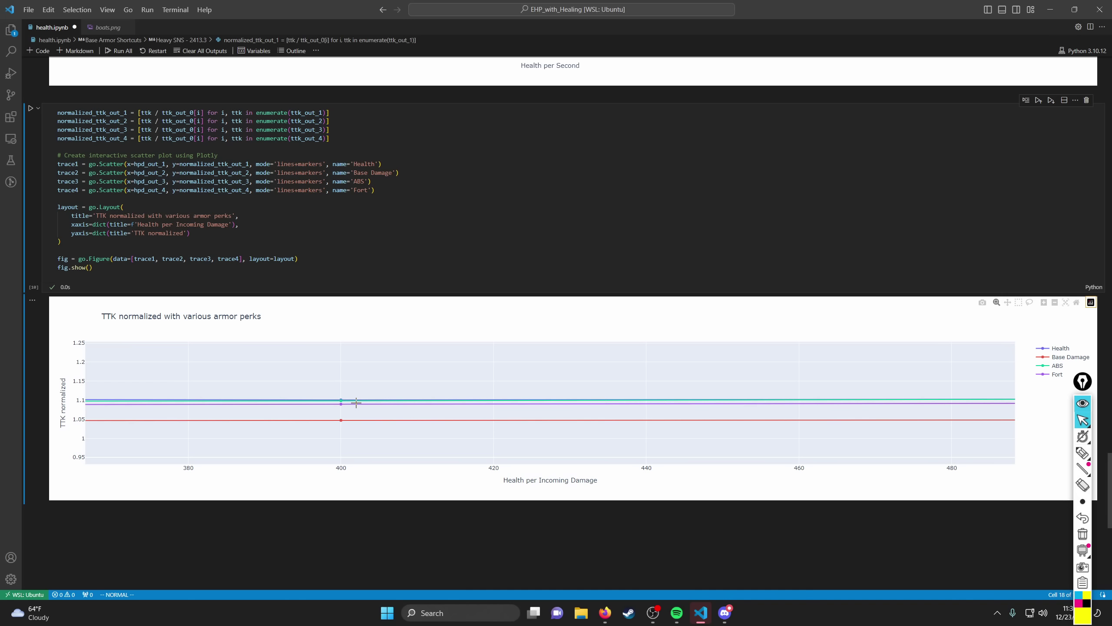
mouse_move(343, 398)
Step: Pick a pen thickness, autoscale the normalized plot, and bring up Desmos's 'Armour to Dmgmit' graph in Firefox
left_click(1082, 503)
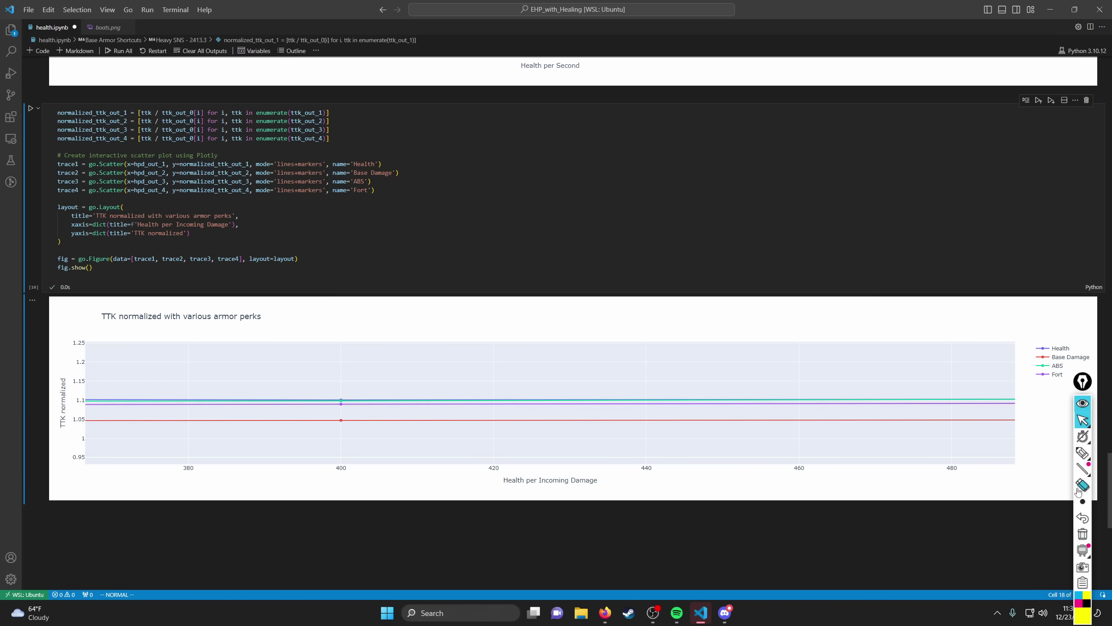
left_click(1082, 502)
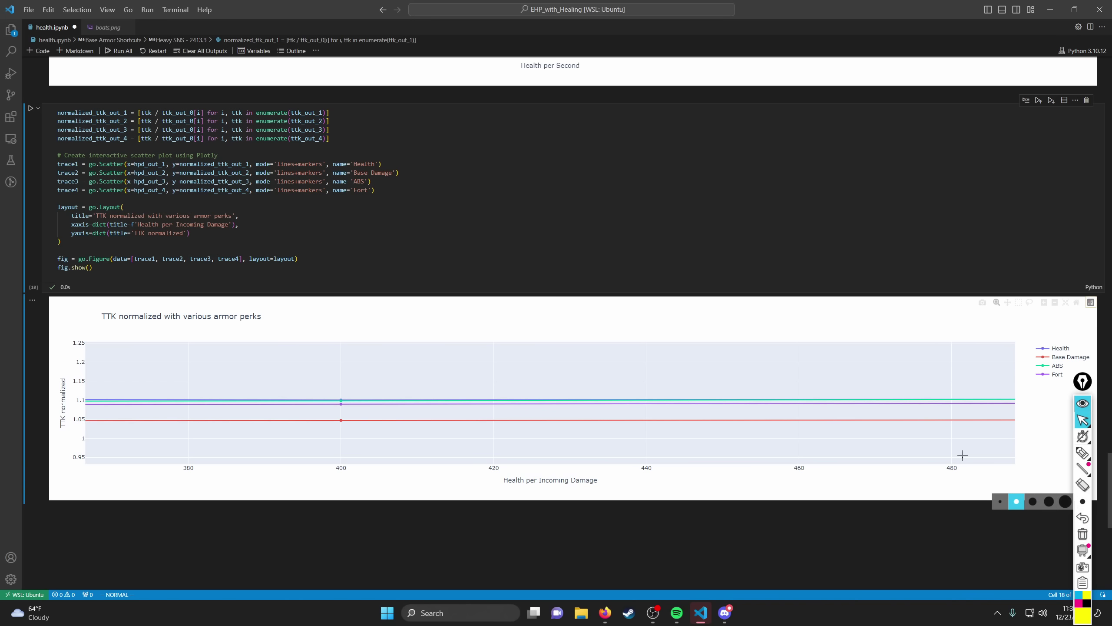
left_click(1065, 303)
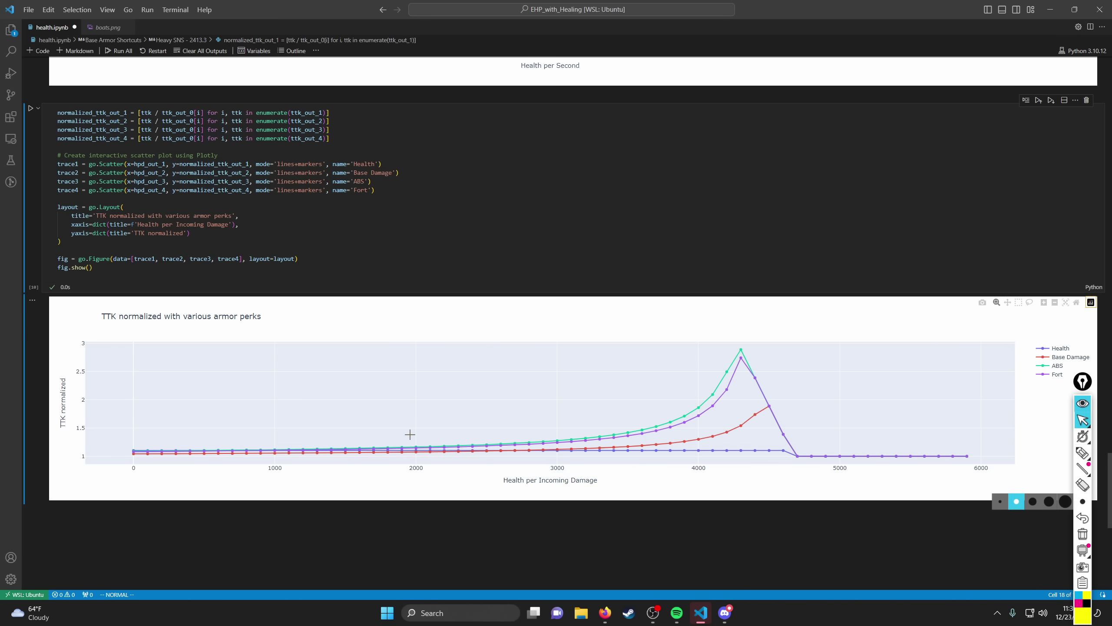
mouse_move(611, 428)
mouse_move(682, 410)
scroll(638, 344, "up", 5)
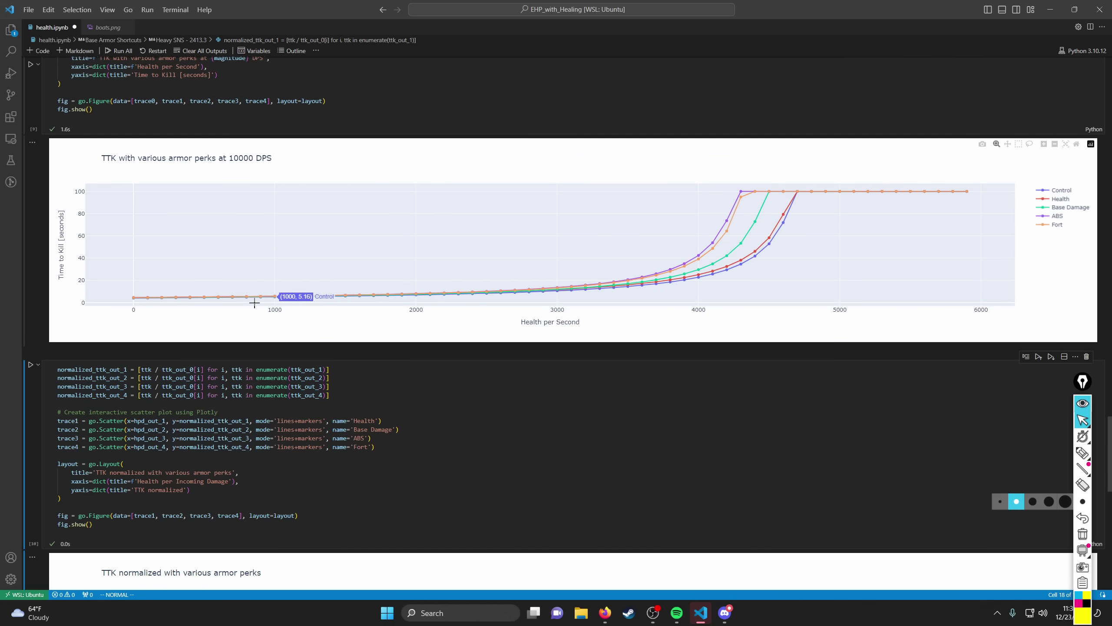
mouse_move(129, 299)
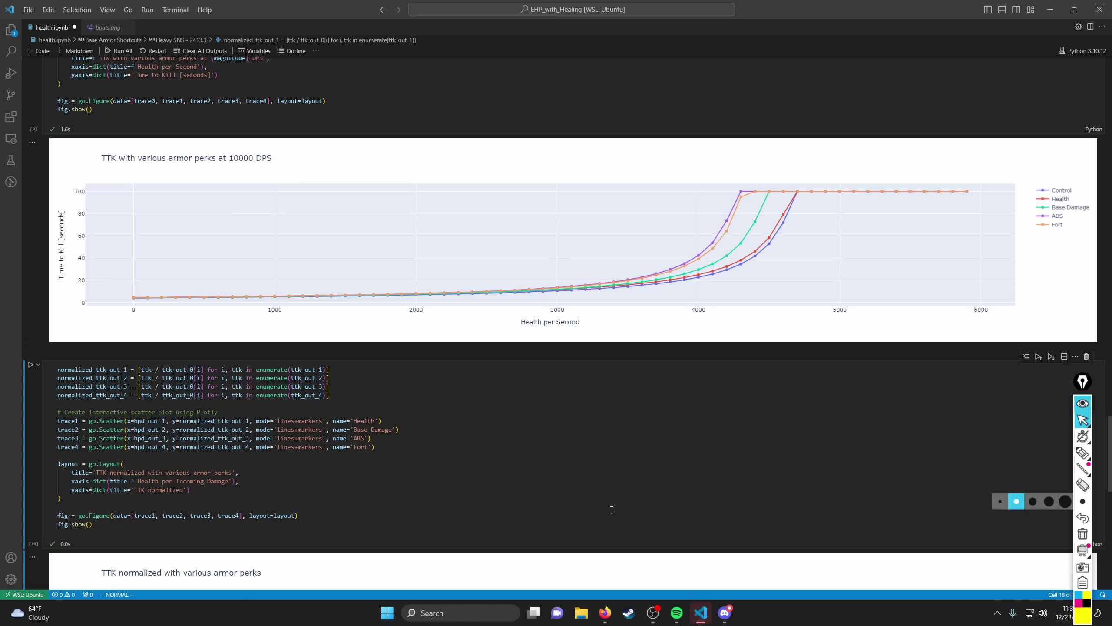
left_click(605, 613)
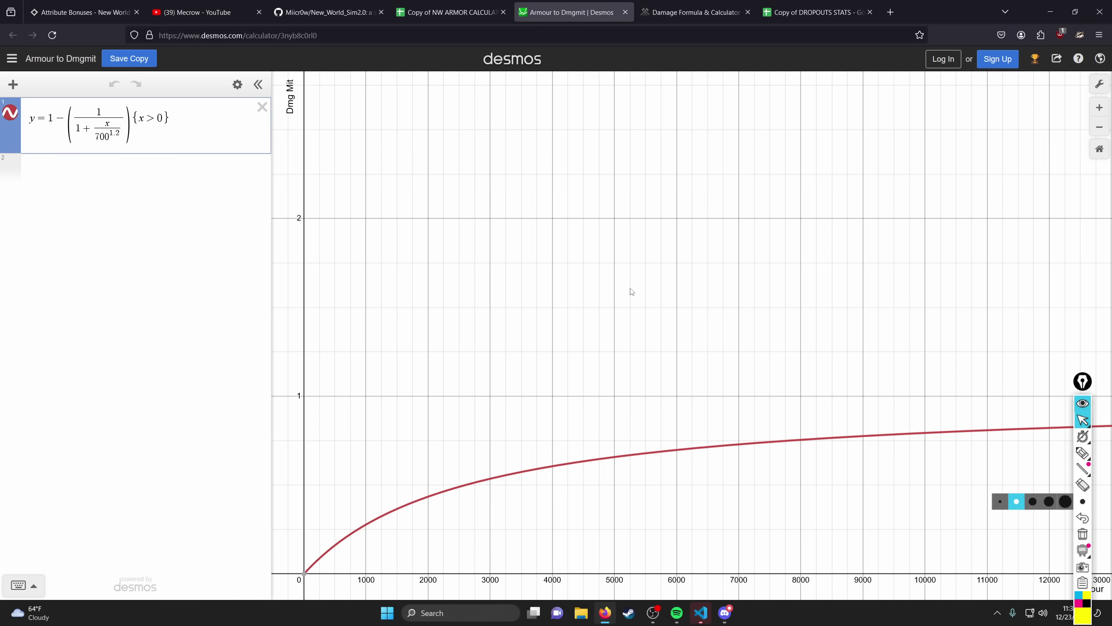
Step: Visit the New_World_Sim2.0 GitHub tab, then select the PTR formula in the archived Damage Formula post
left_click(329, 12)
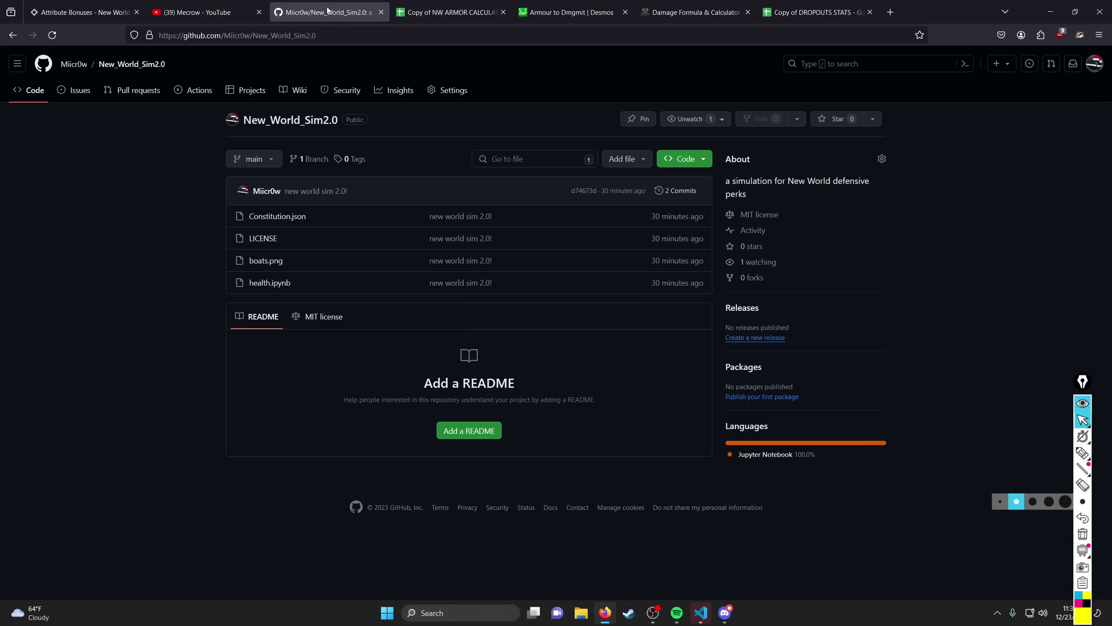
left_click(675, 11)
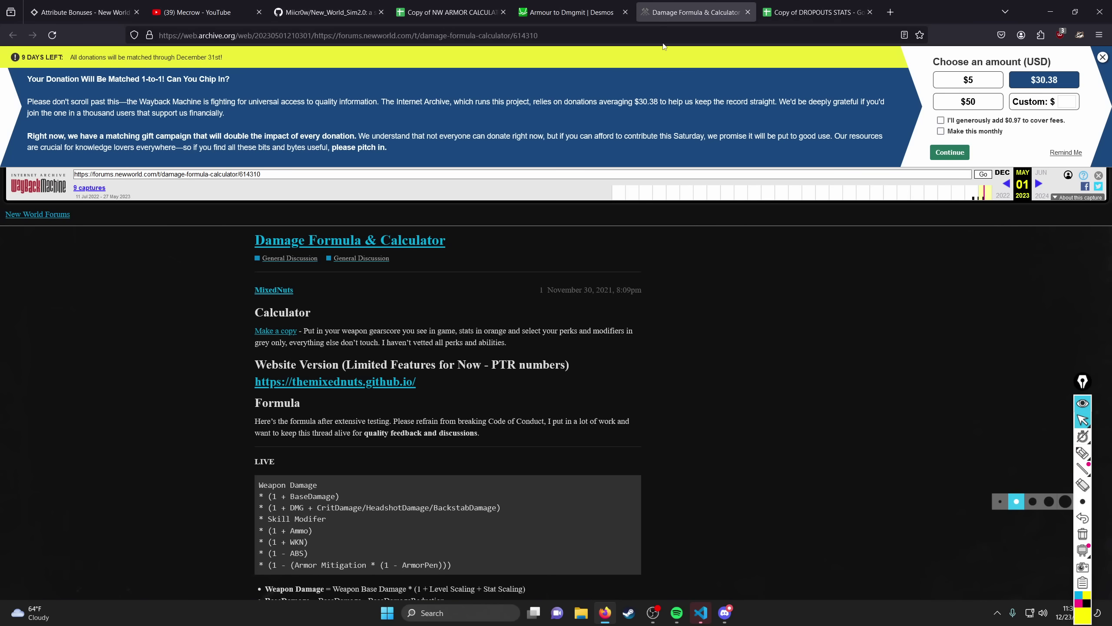
scroll(727, 279, "down", 3)
scroll(722, 290, "up", 1)
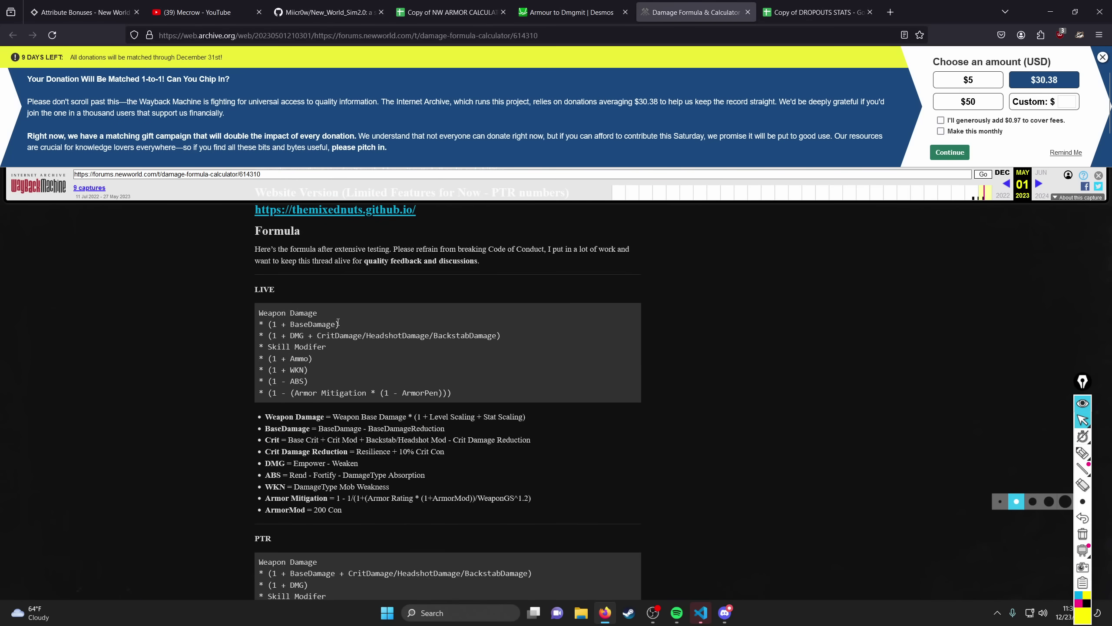
left_click_drag(290, 314, 432, 379)
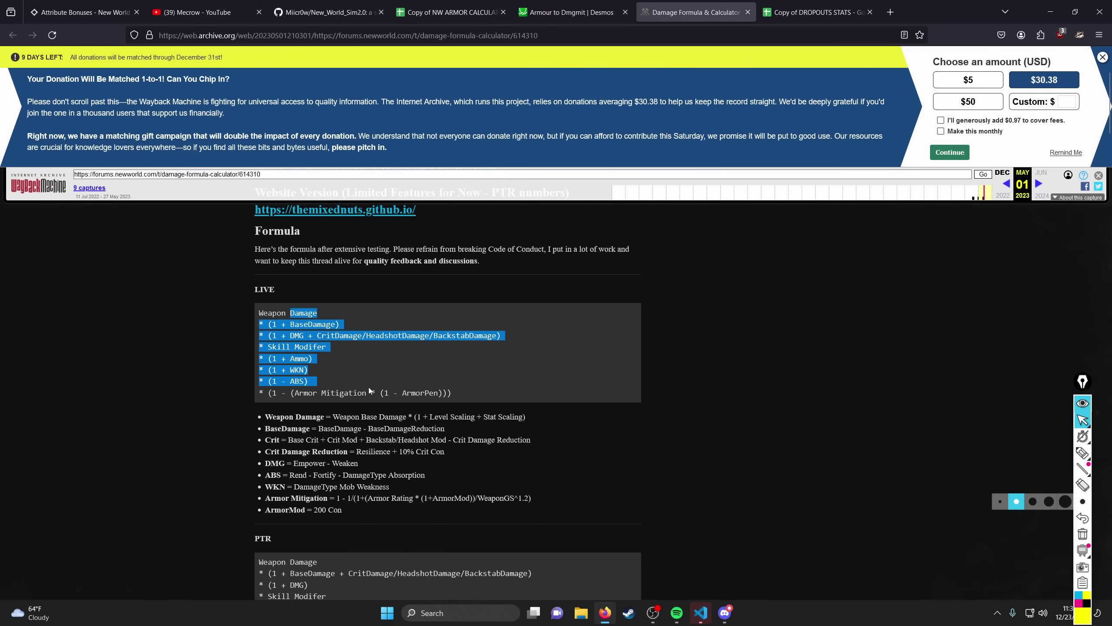
scroll(296, 311, "down", 5)
left_click_drag(282, 286, 453, 357)
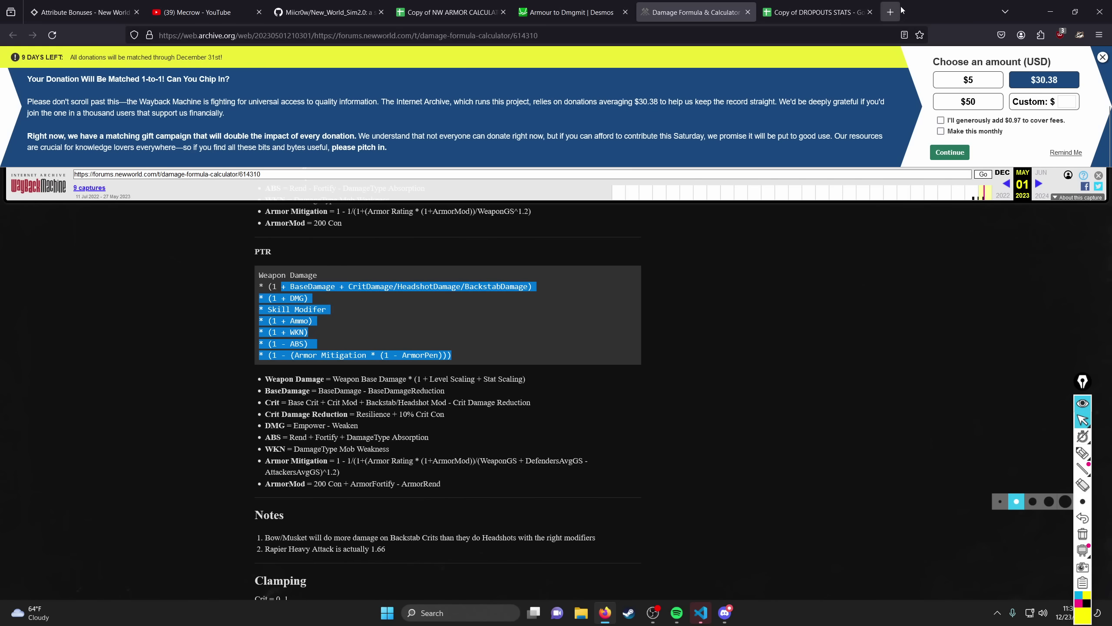
key("alt+Tab")
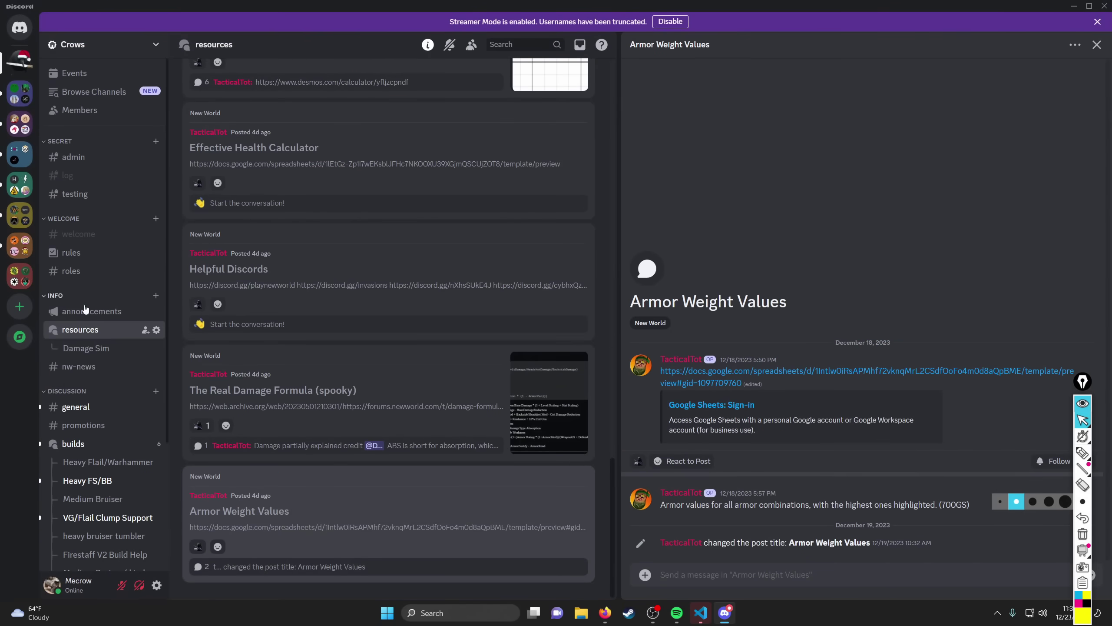
Step: Open the Heavy Grit Ward Bruiser build screenshot from Discord's builds forum as image.png in Firefox
scroll(92, 315, "down", 4)
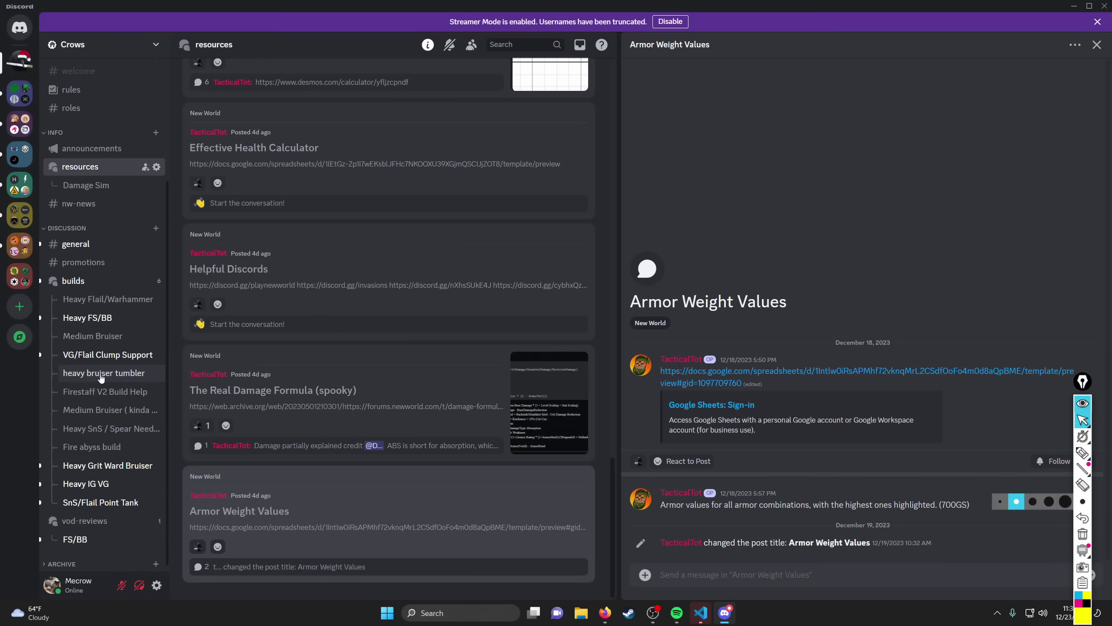
left_click(91, 287)
scroll(368, 280, "down", 10)
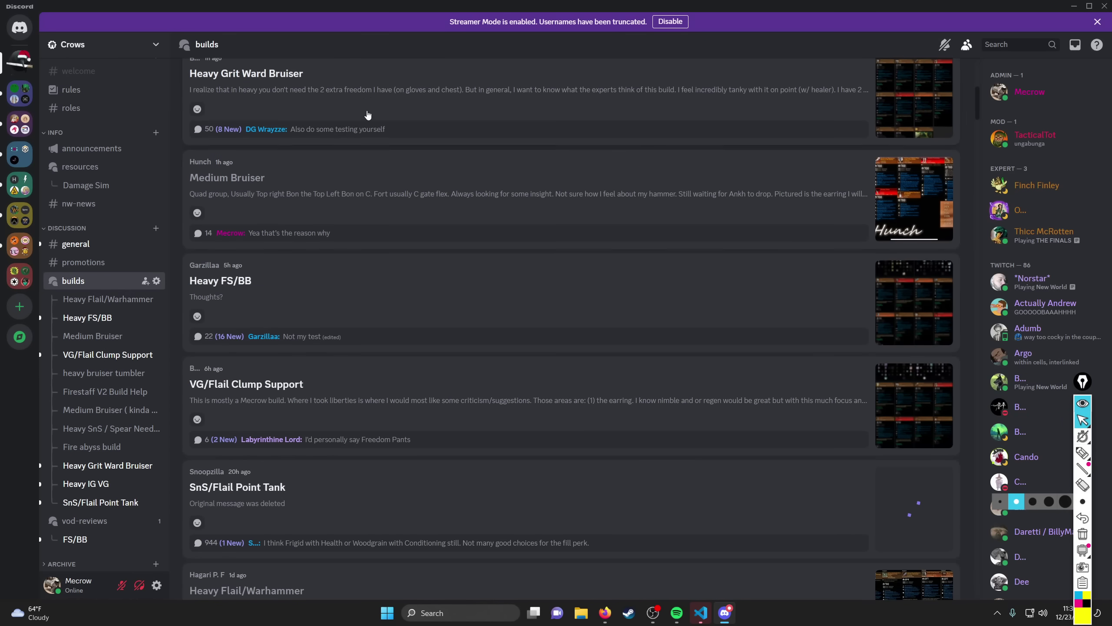
left_click(375, 118)
scroll(731, 281, "up", 15)
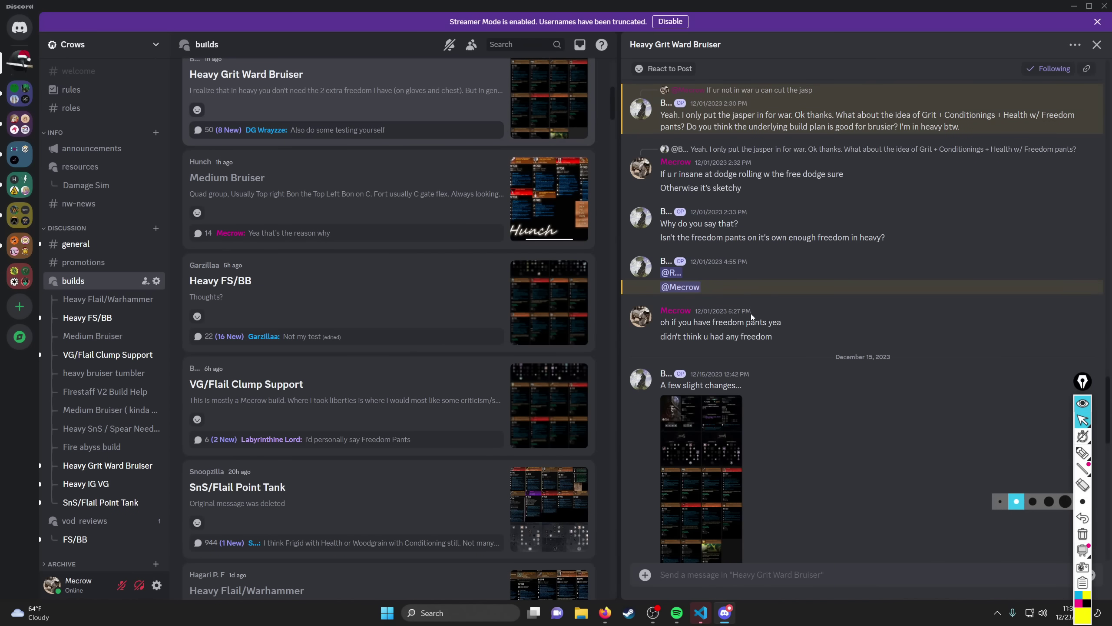
left_click(718, 441)
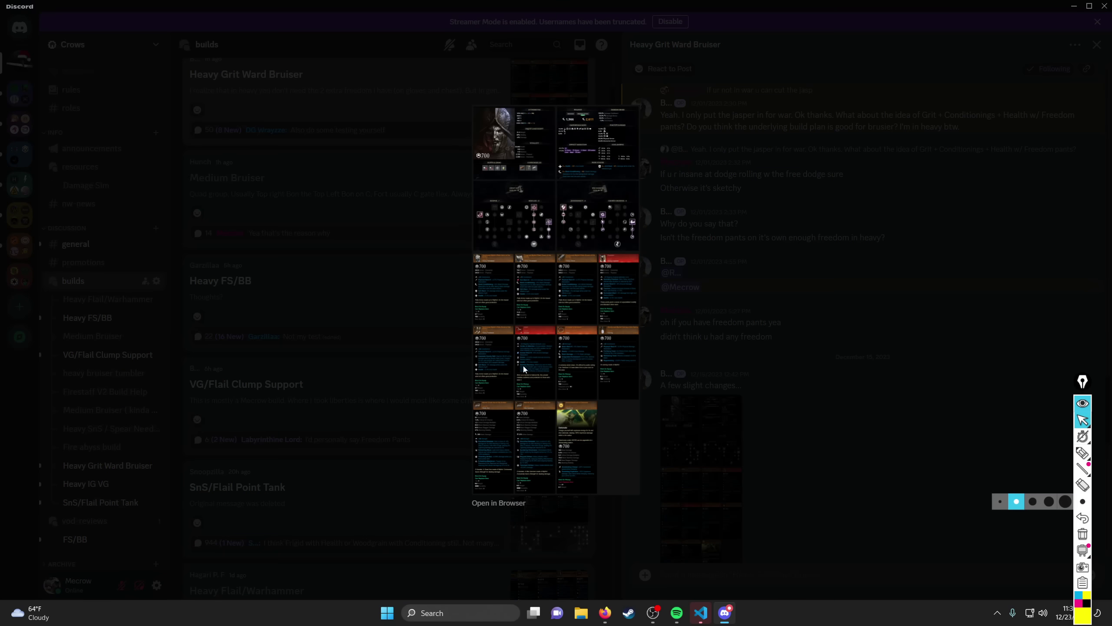
left_click(505, 503)
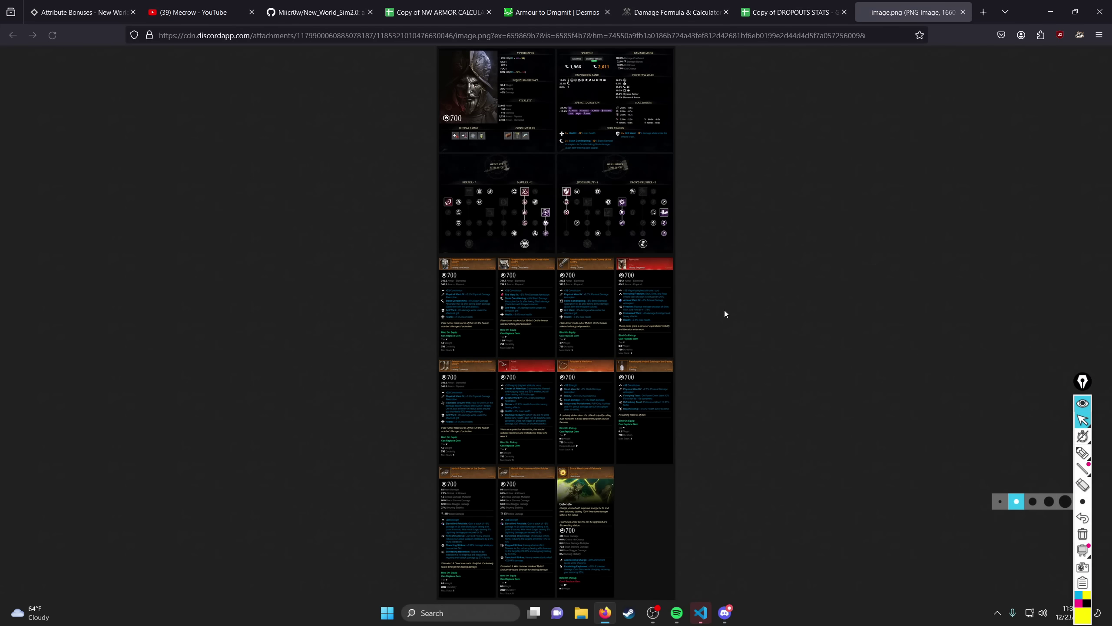
left_click(452, 117)
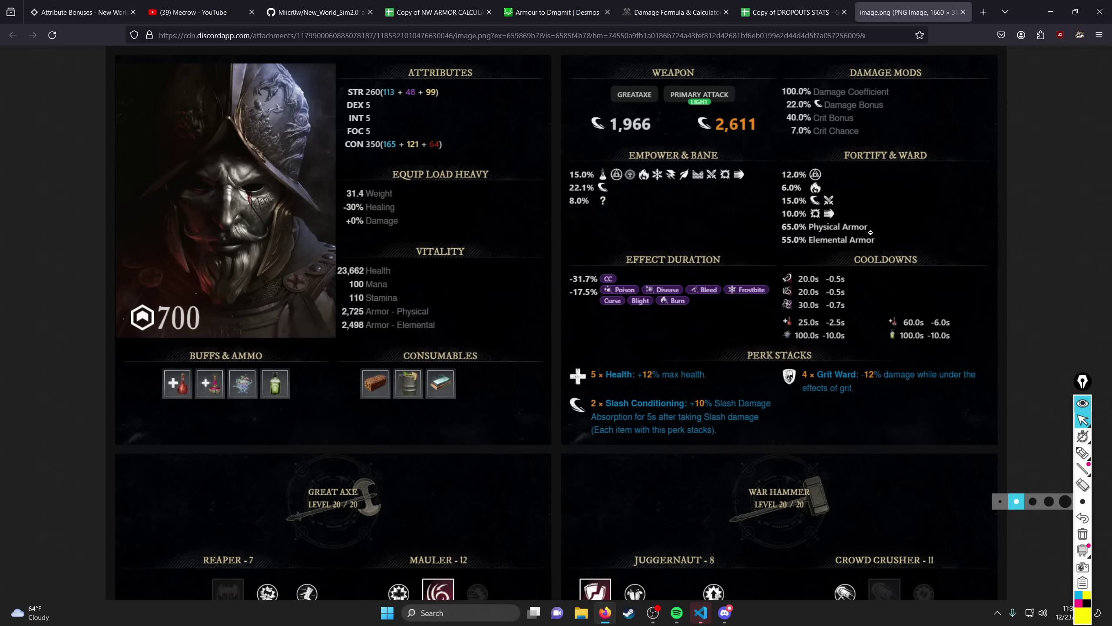
left_click(871, 231)
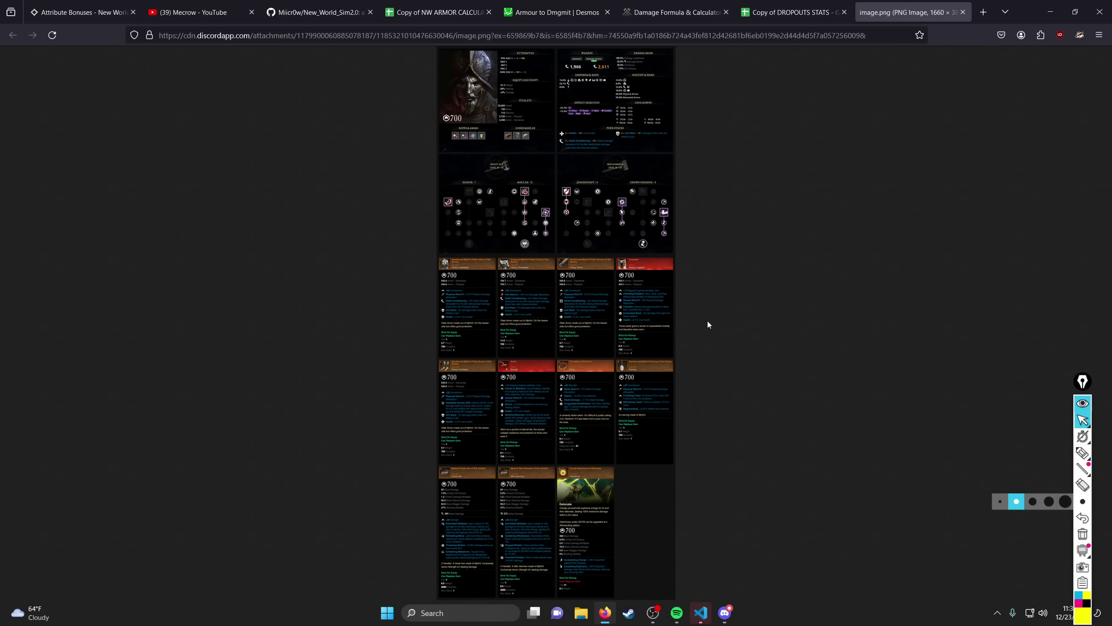
left_click(658, 615)
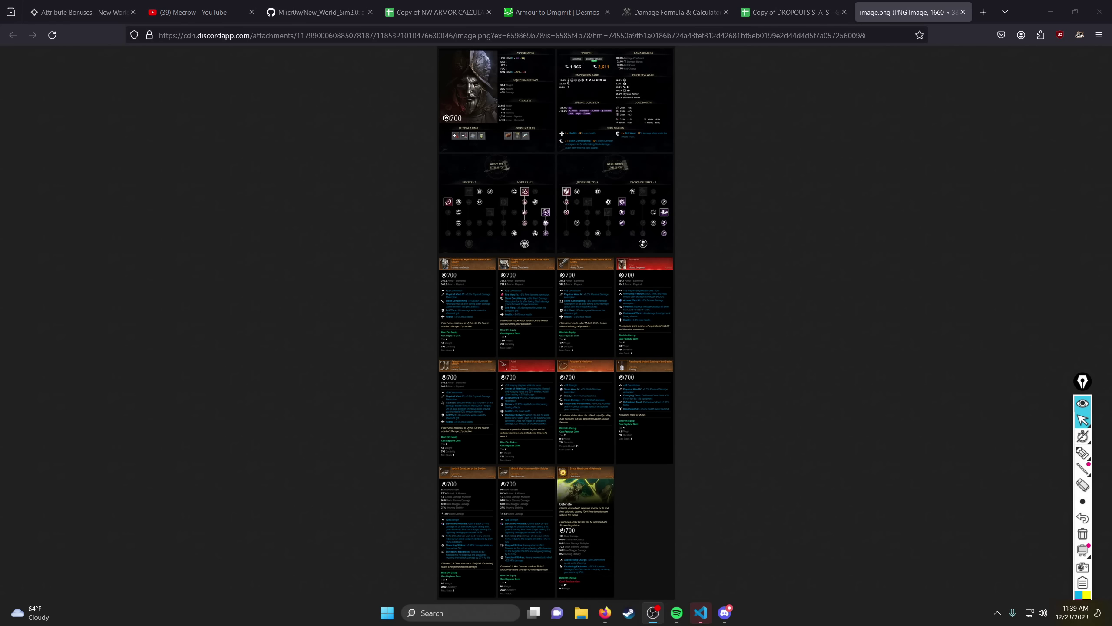